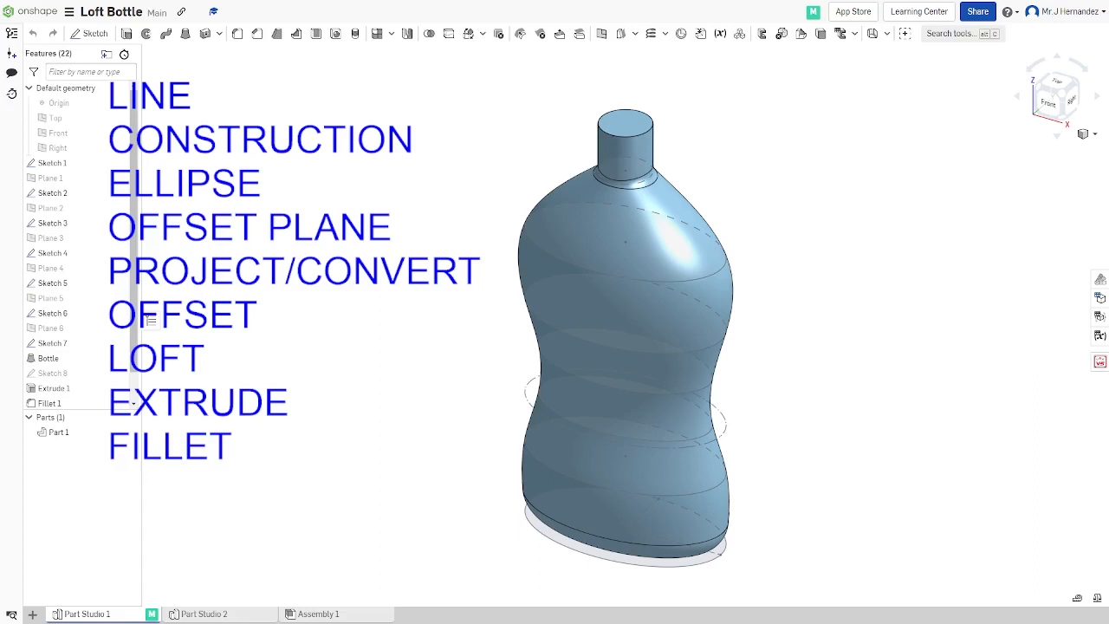
- Switch to Part Studio 2 and hide the Front and Right planes
left_click(215, 610)
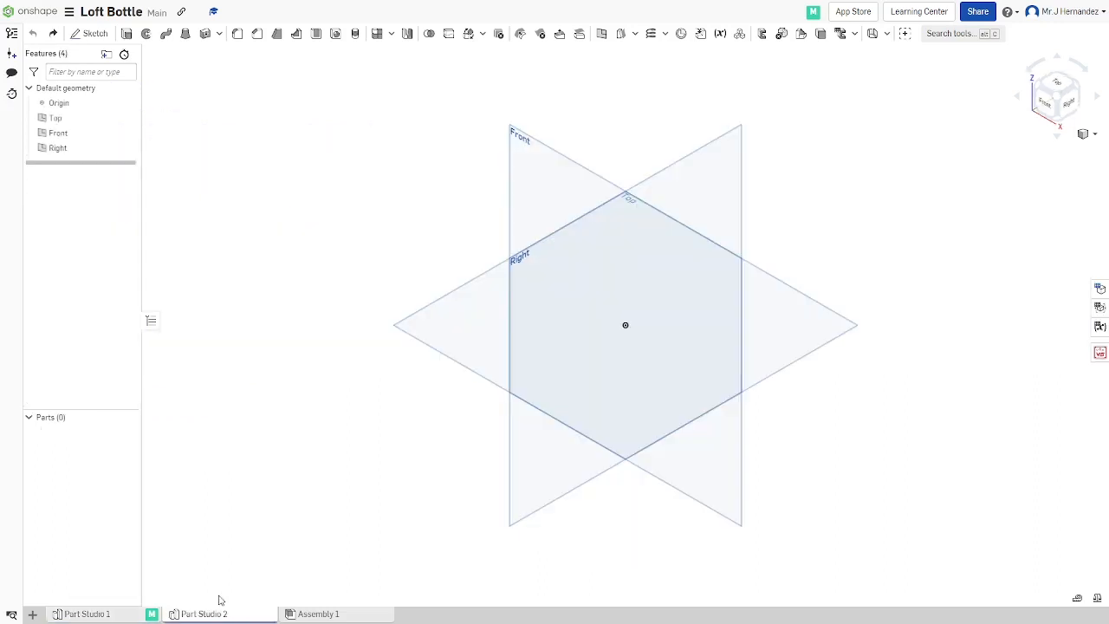
left_click(129, 133)
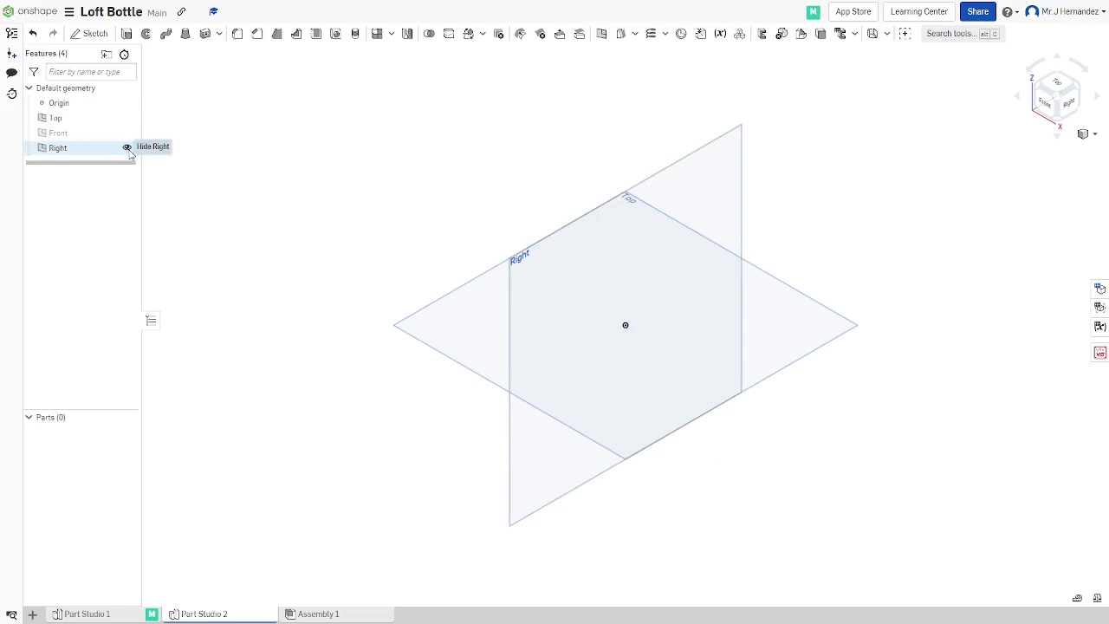
left_click(129, 147)
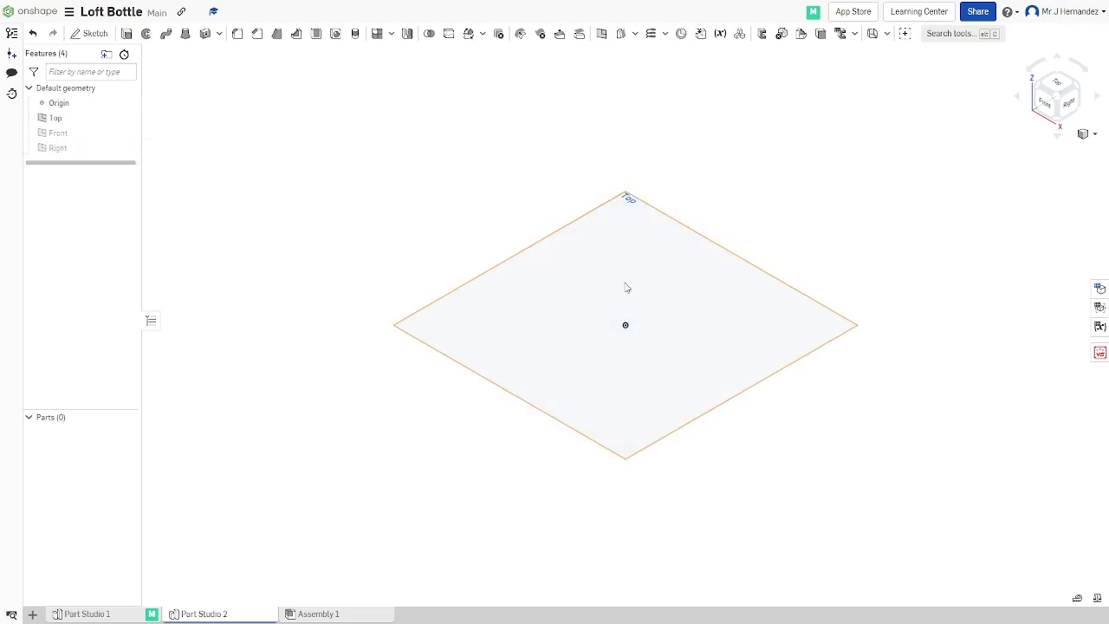
- Start a new sketch on the Top plane and view it face-on
right_click(628, 288)
left_click(663, 291)
right_click(748, 310)
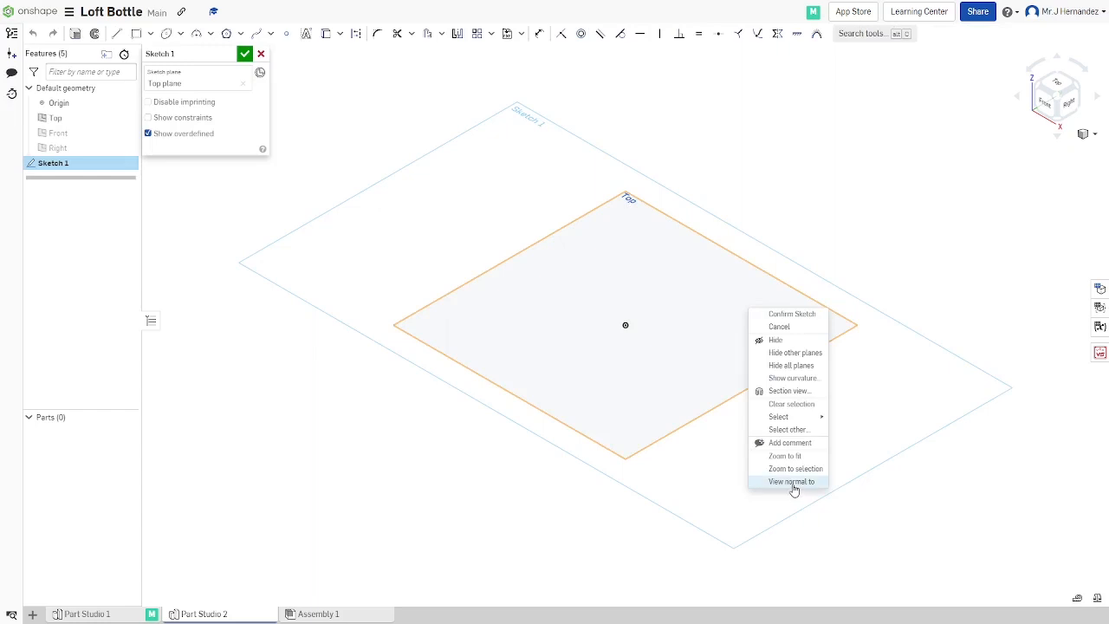
left_click(792, 489)
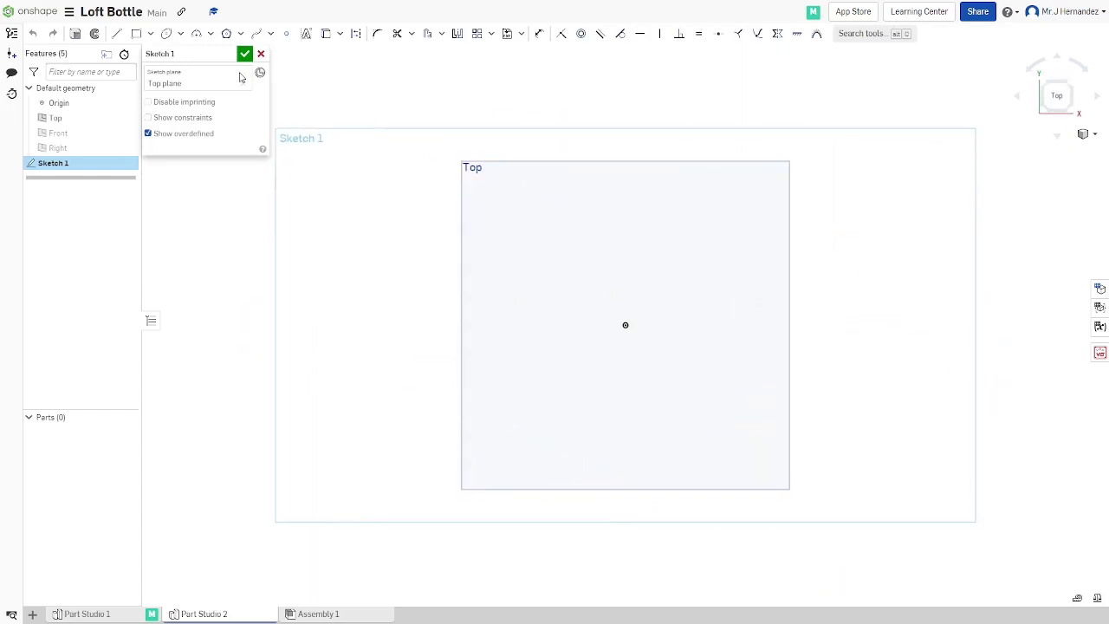
- Draw a horizontal line from the origin toward positive X and set its length to 20 mm
left_click(116, 33)
left_click(626, 326)
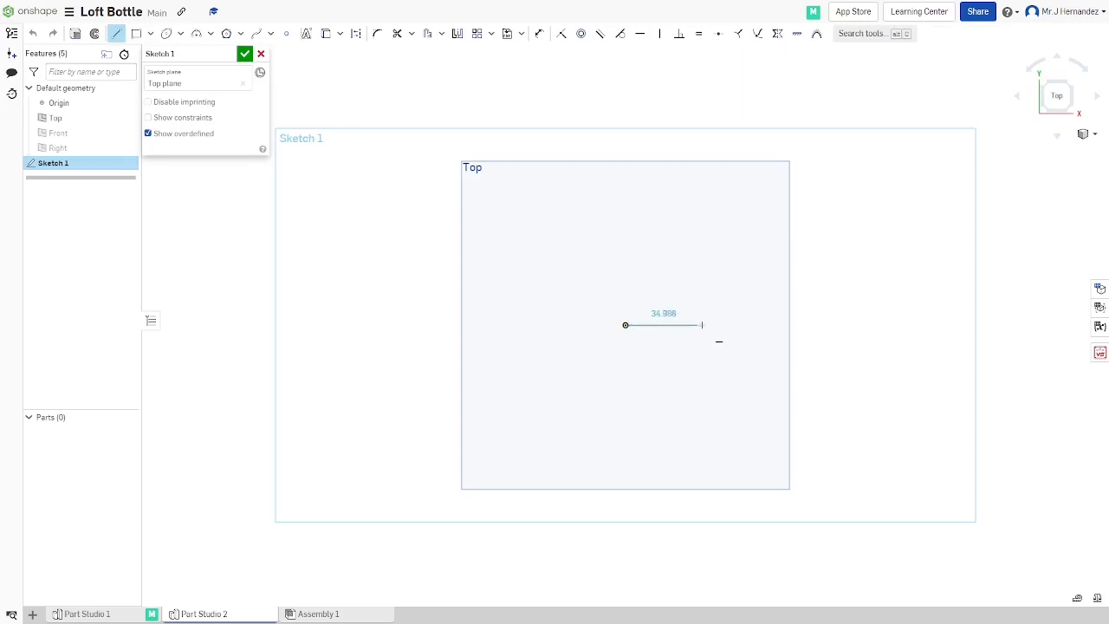
left_click(702, 325)
scroll(702, 325, "up", 3)
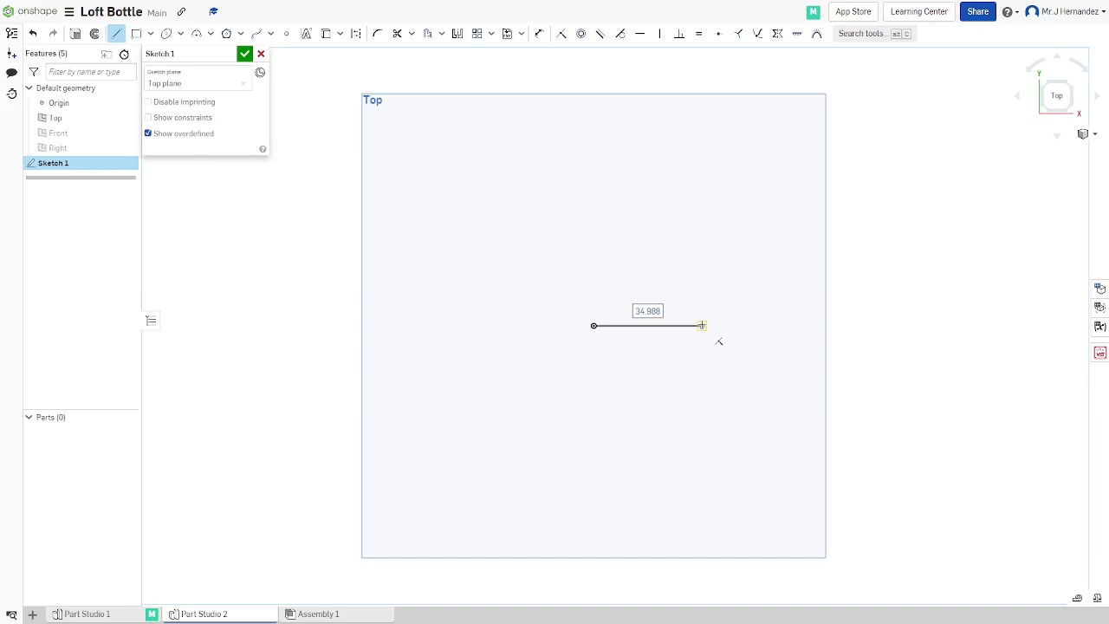
type("2")
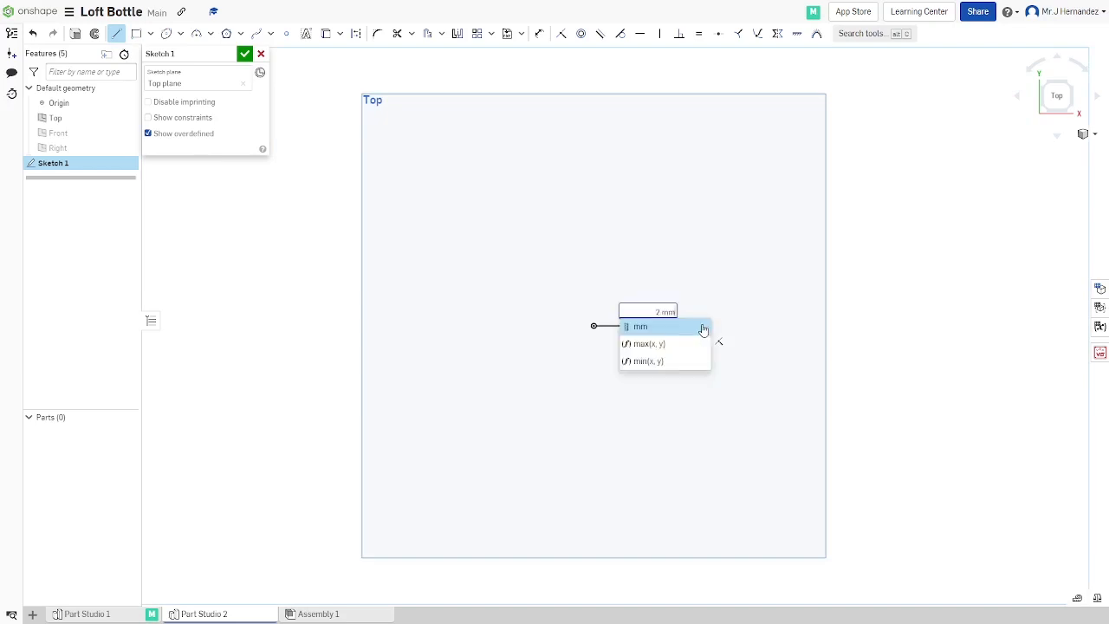
key("BackSpace")
key("BackSpace")
key("BackSpace")
key("BackSpace")
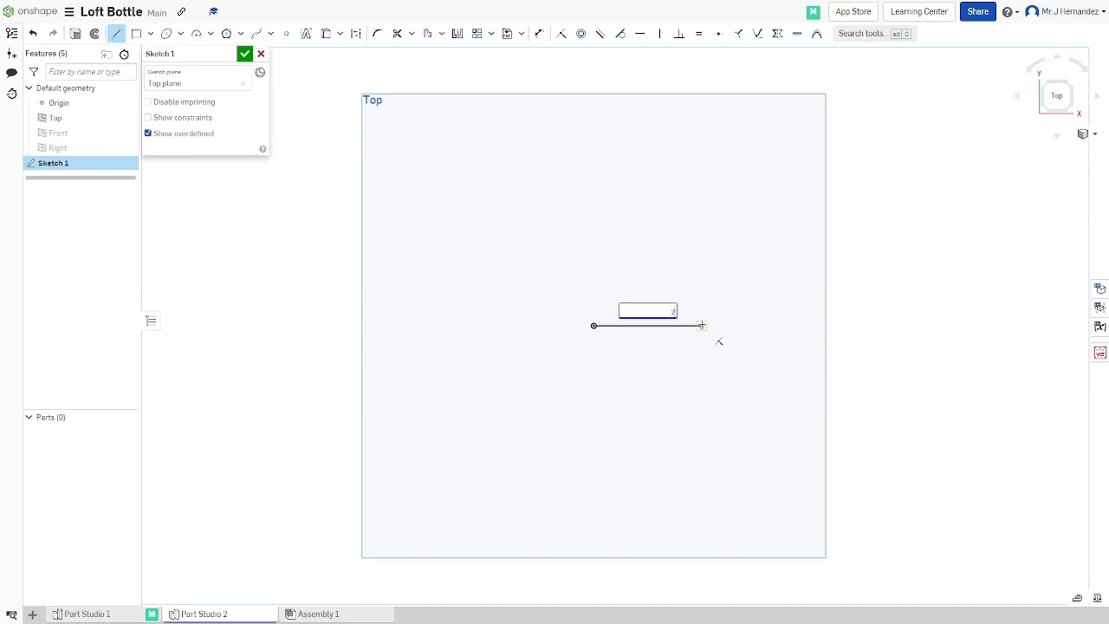
type("20")
key("Return")
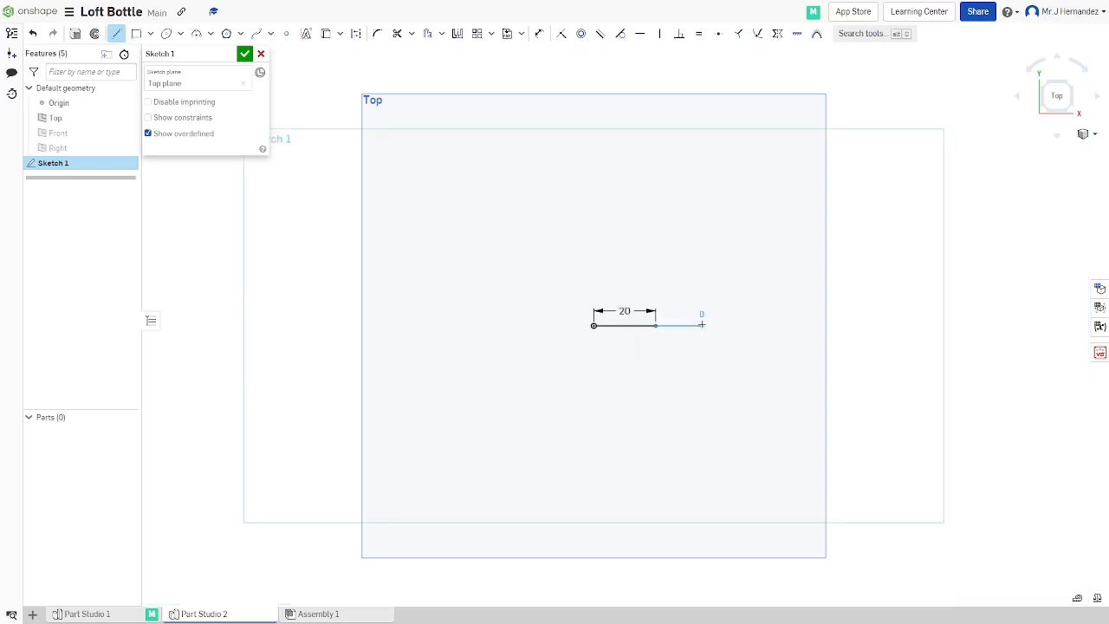
key("Escape")
- Draw a 12 mm vertical line upward from the origin and convert both sketch lines to construction geometry
left_click(116, 34)
left_click(593, 325)
left_click(593, 239)
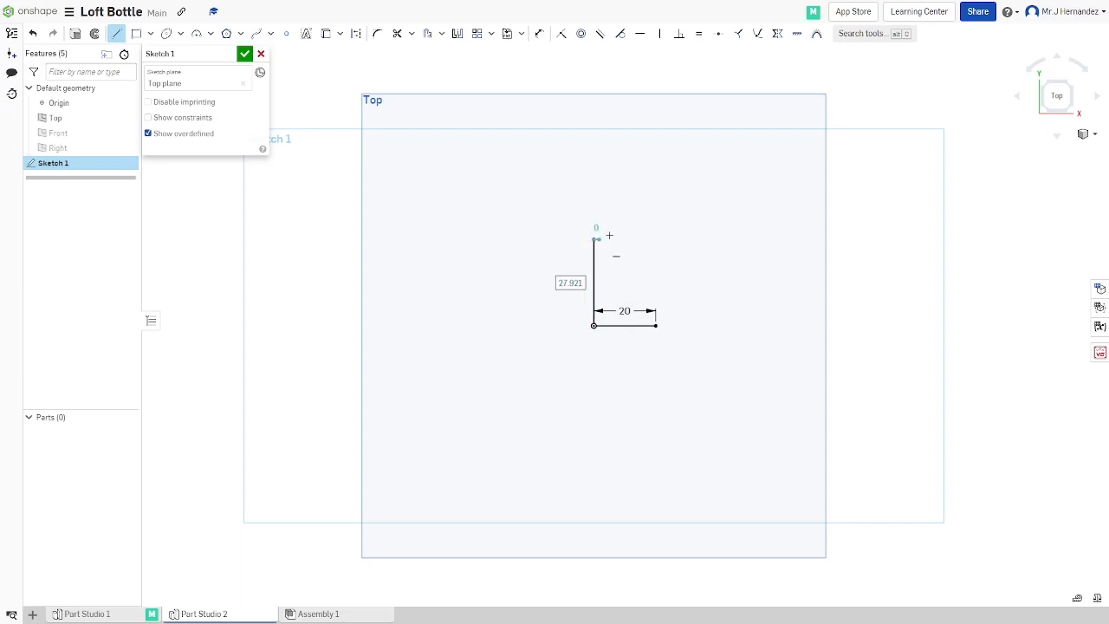
left_click(572, 282)
type("1")
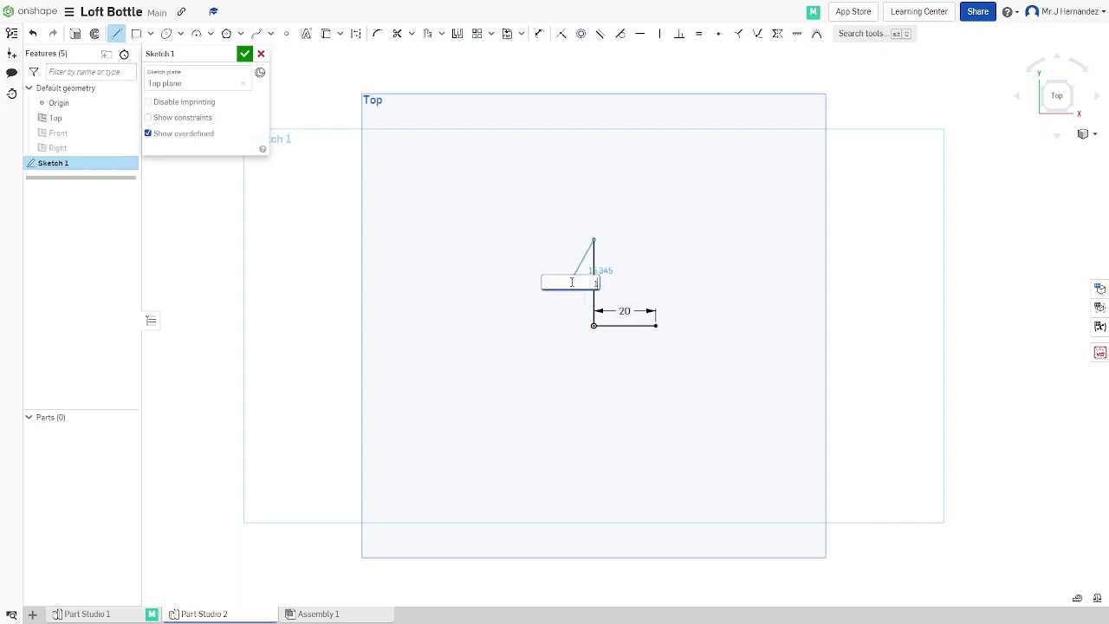
type("2")
key("Return")
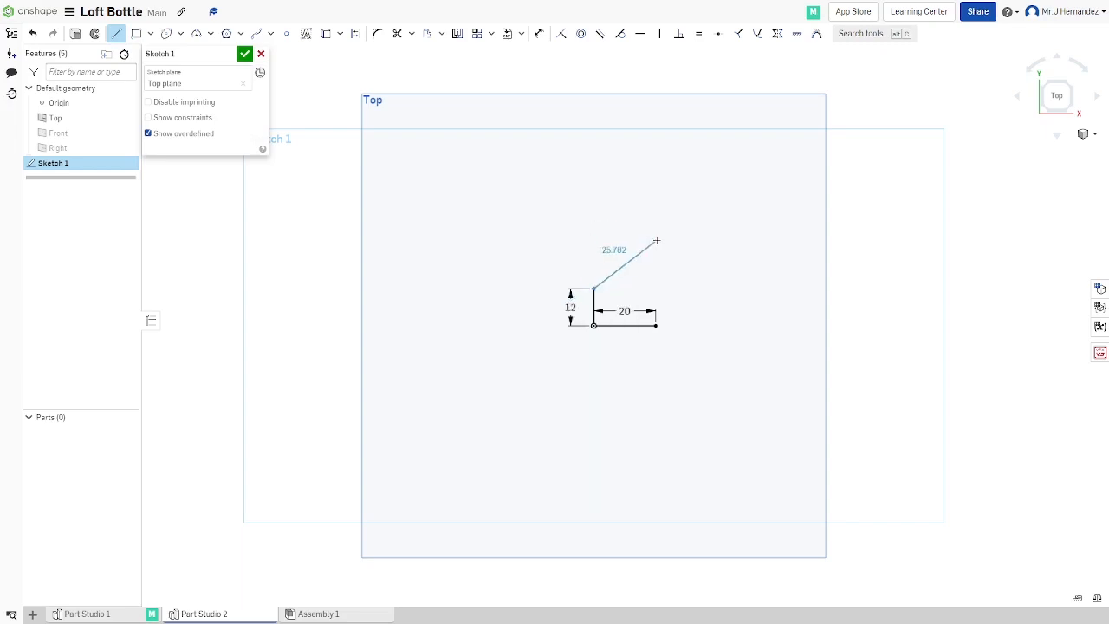
key("Escape")
left_click_drag(541, 259, 709, 353)
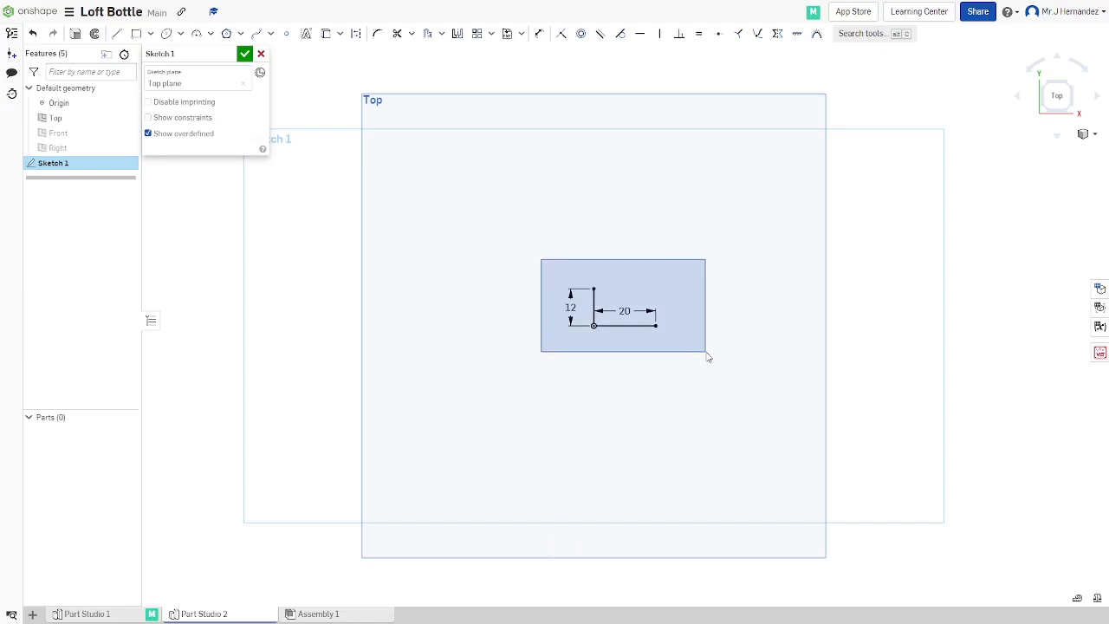
left_click(355, 33)
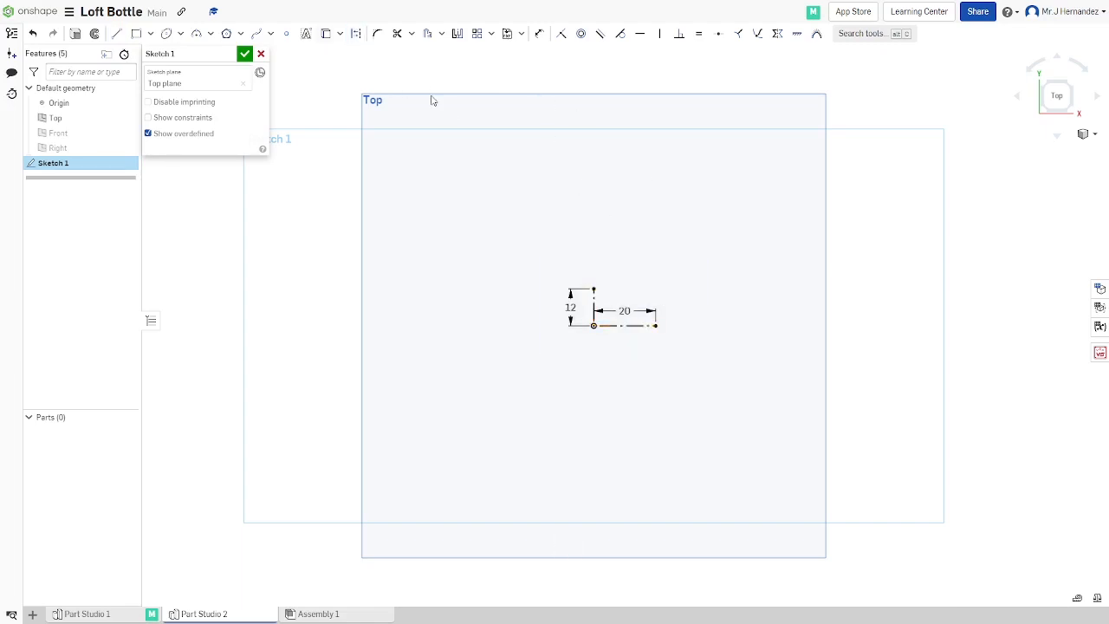
- Draw an ellipse centred on the origin through the endpoints of both construction lines, and close the sketch
left_click(180, 34)
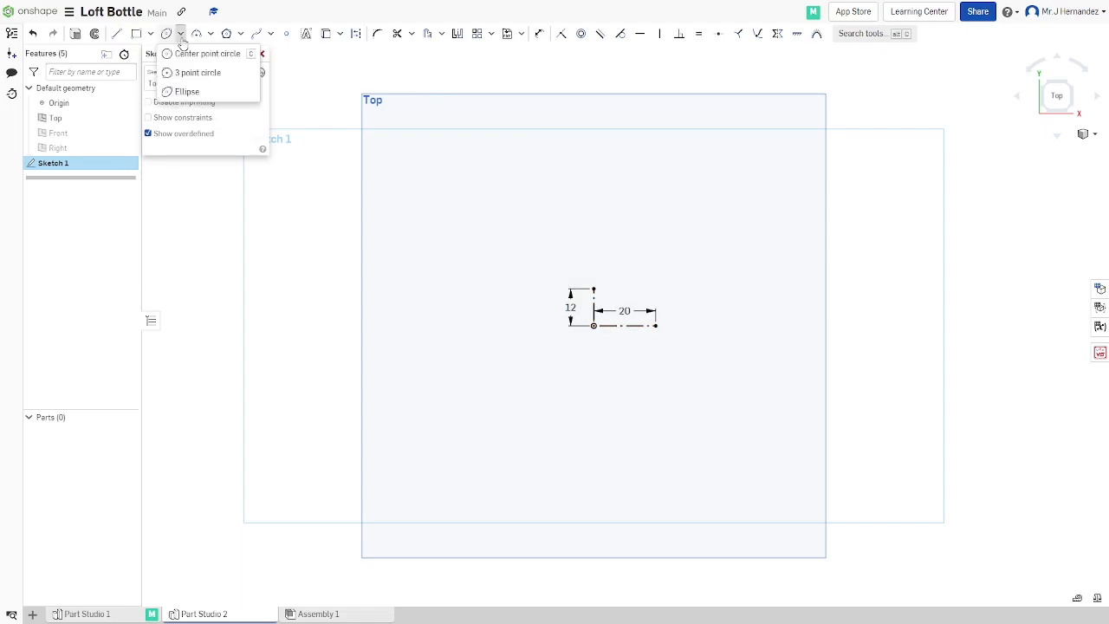
left_click(185, 94)
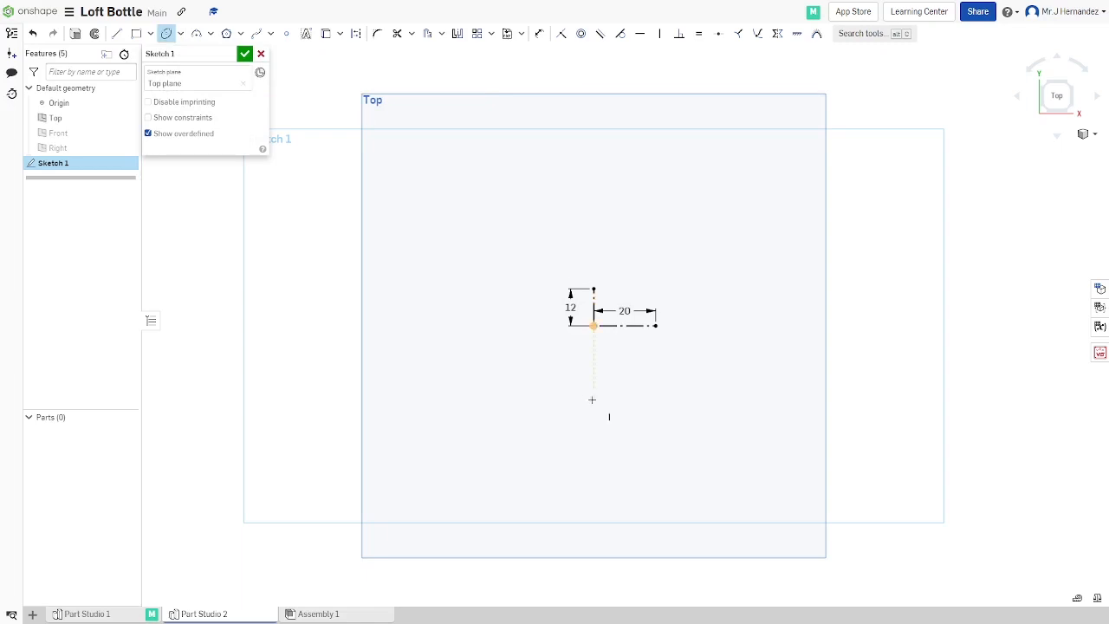
scroll(611, 351, "up", 1)
scroll(610, 351, "up", 1)
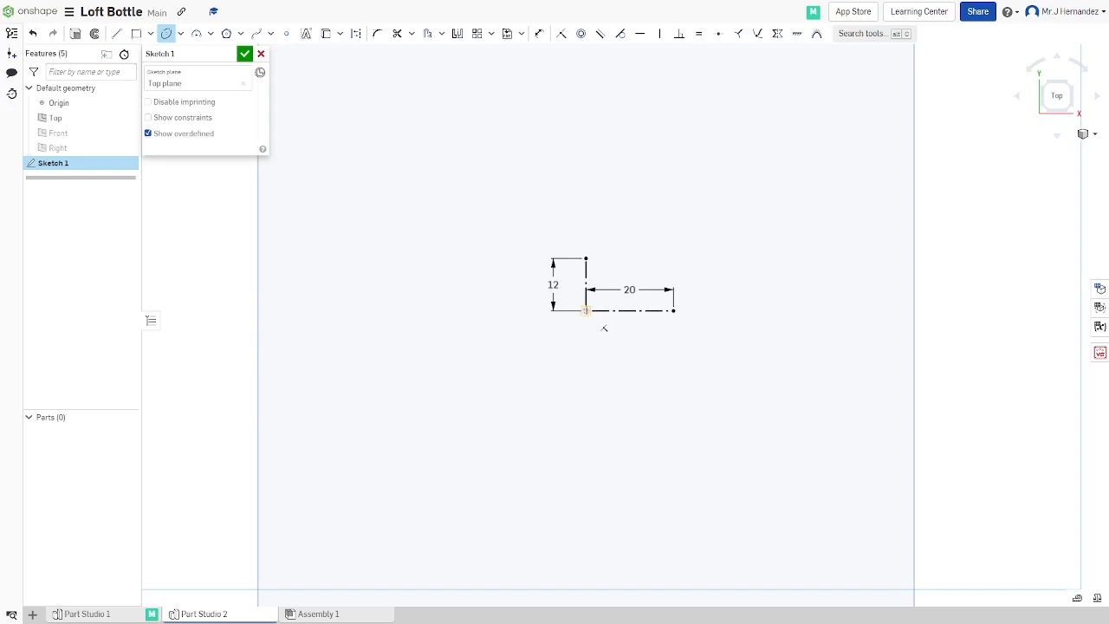
left_click(586, 310)
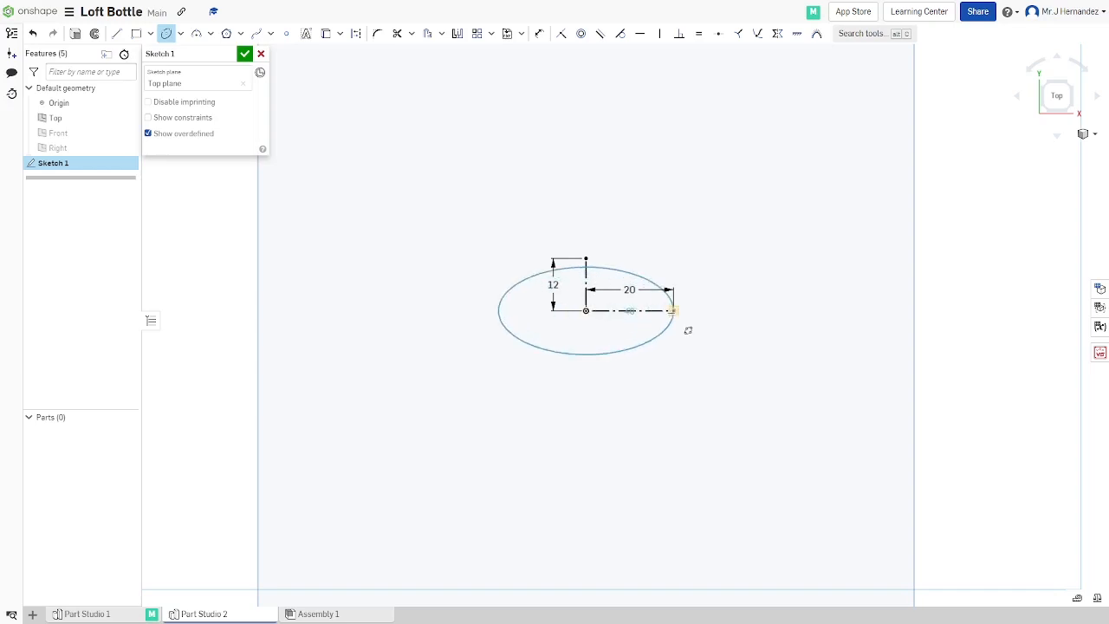
left_click(673, 310)
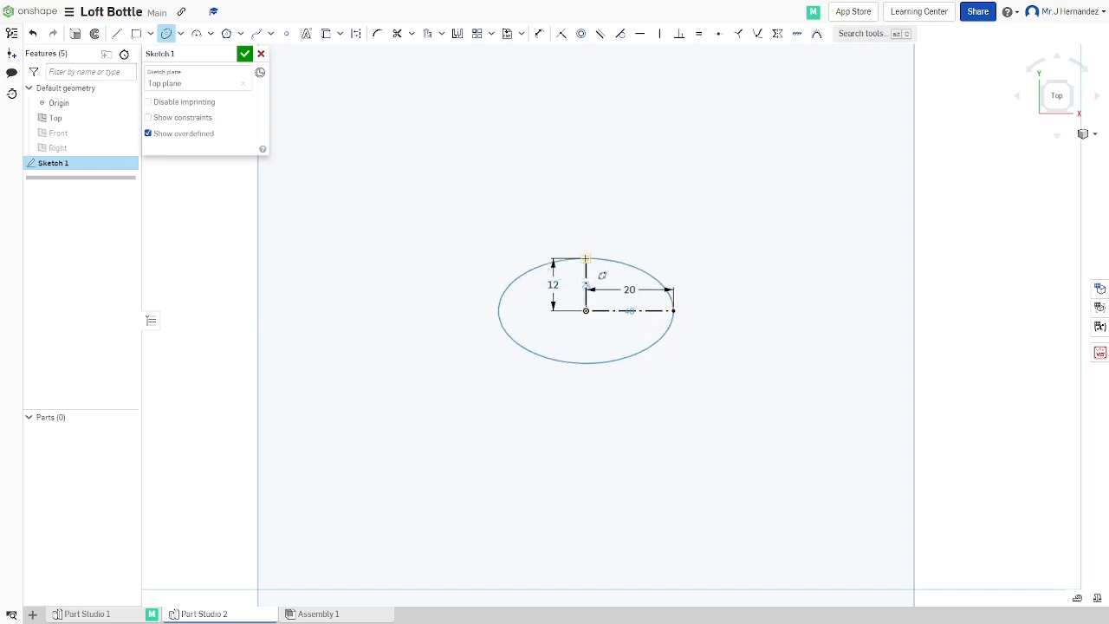
left_click(585, 258)
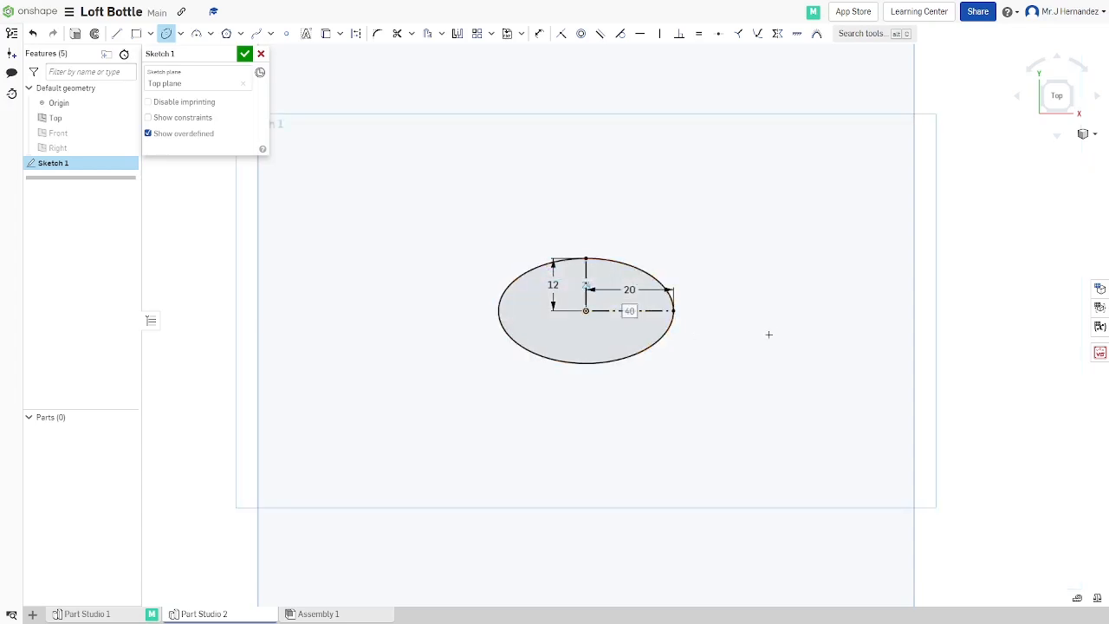
key("Escape")
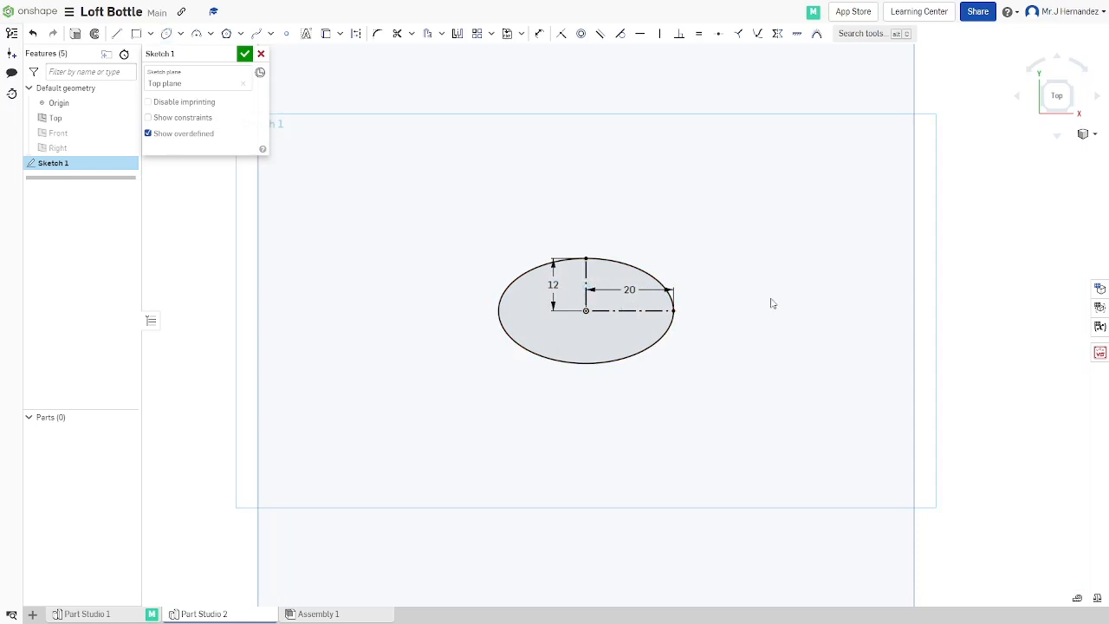
left_click(261, 55)
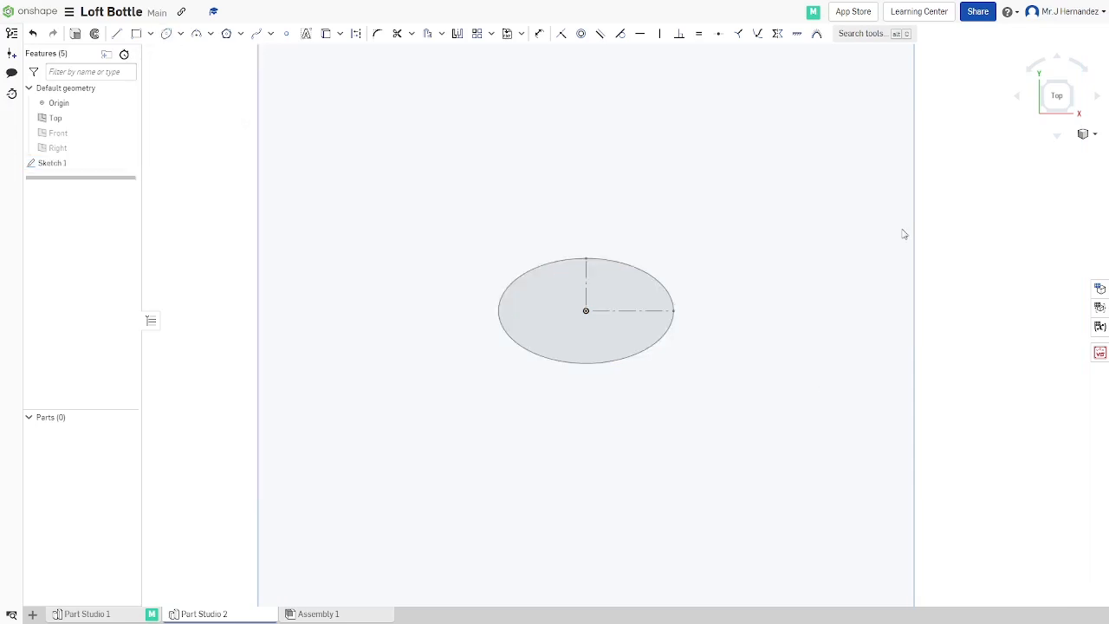
right_click(1005, 311)
left_click(1008, 352)
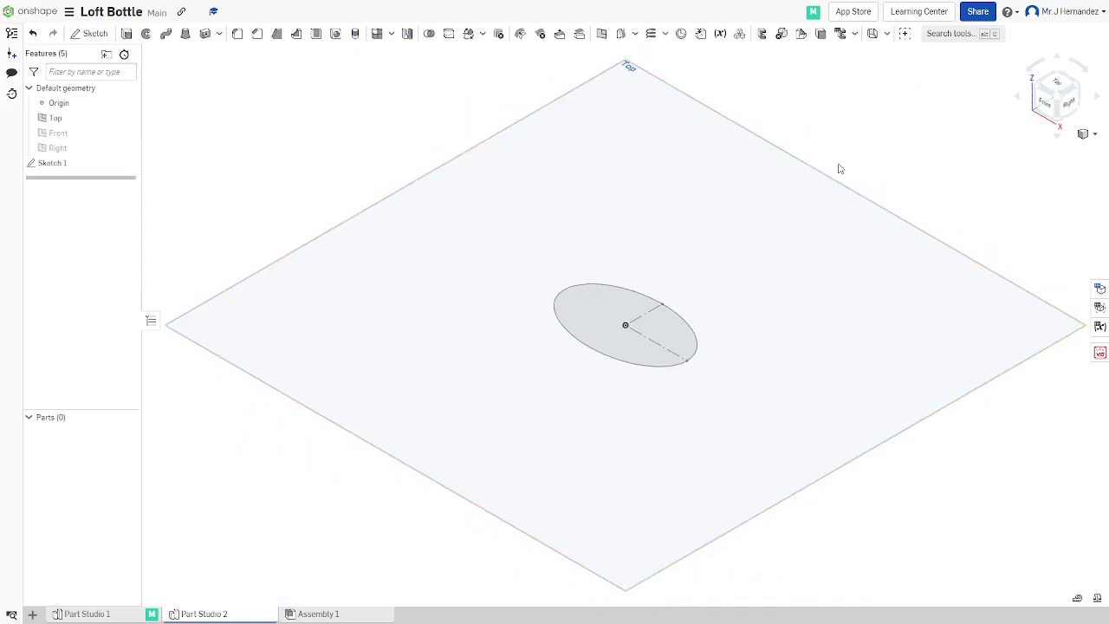
right_click(813, 179)
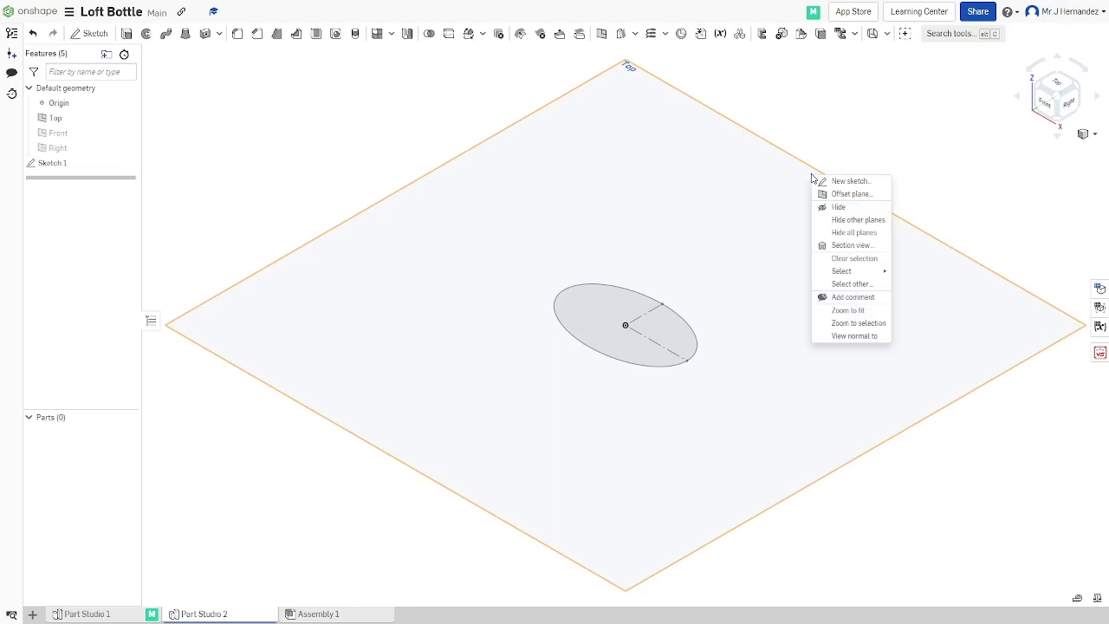
left_click(819, 181)
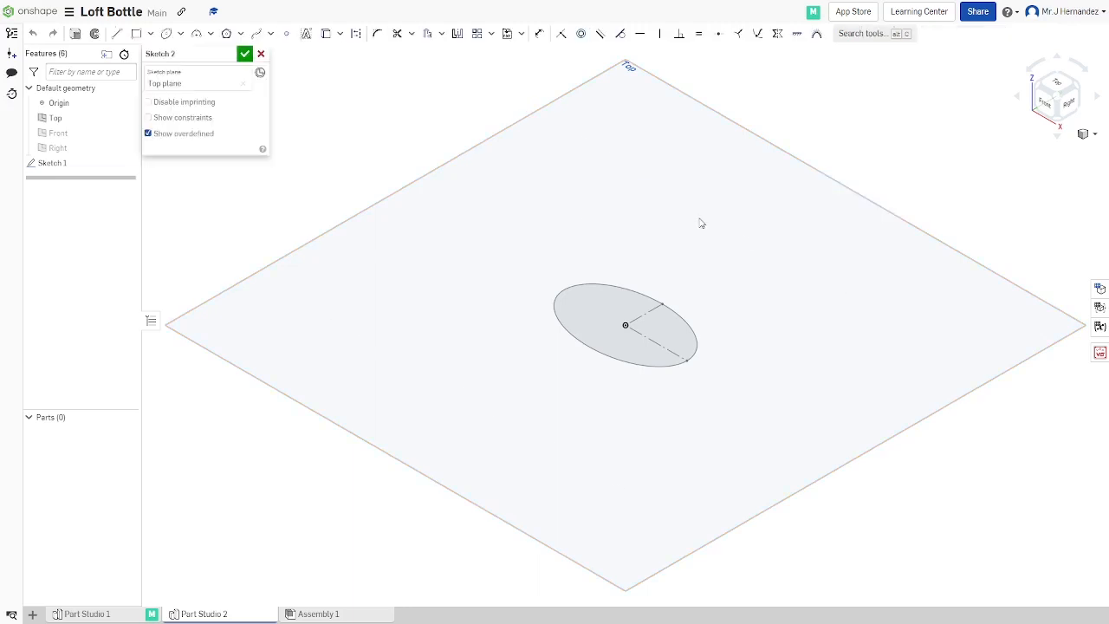
left_click(260, 55)
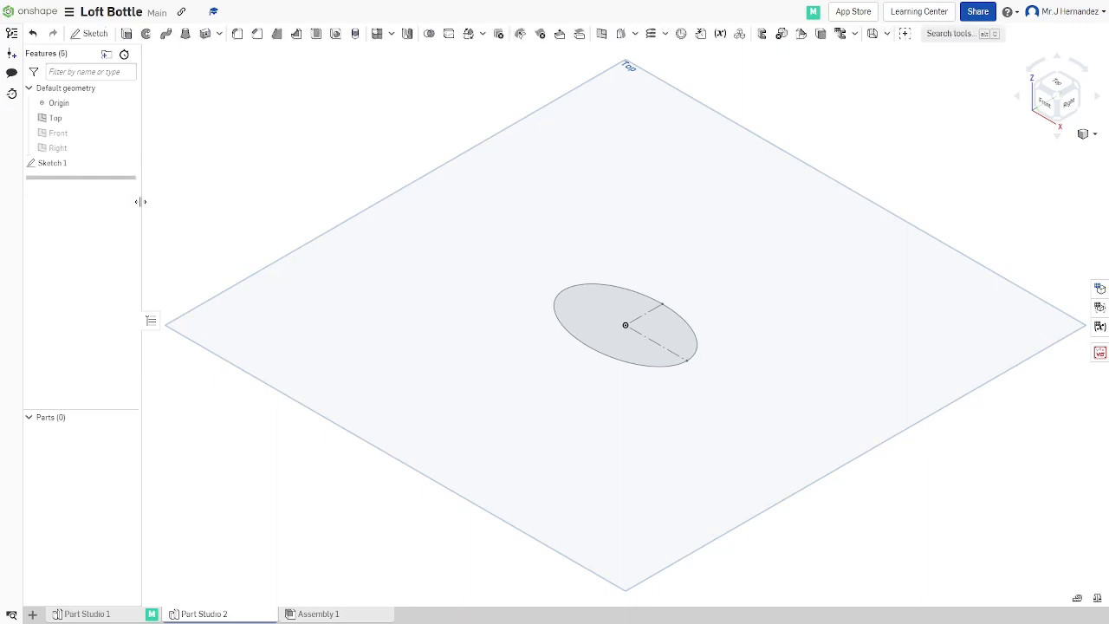
key("ctrl+z")
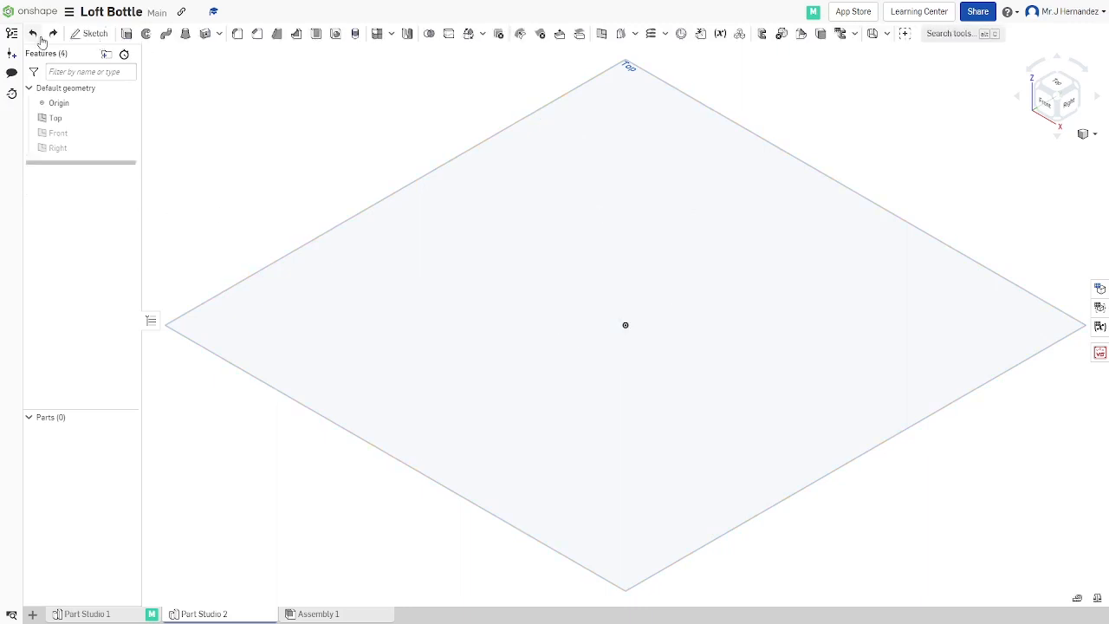
left_click(53, 34)
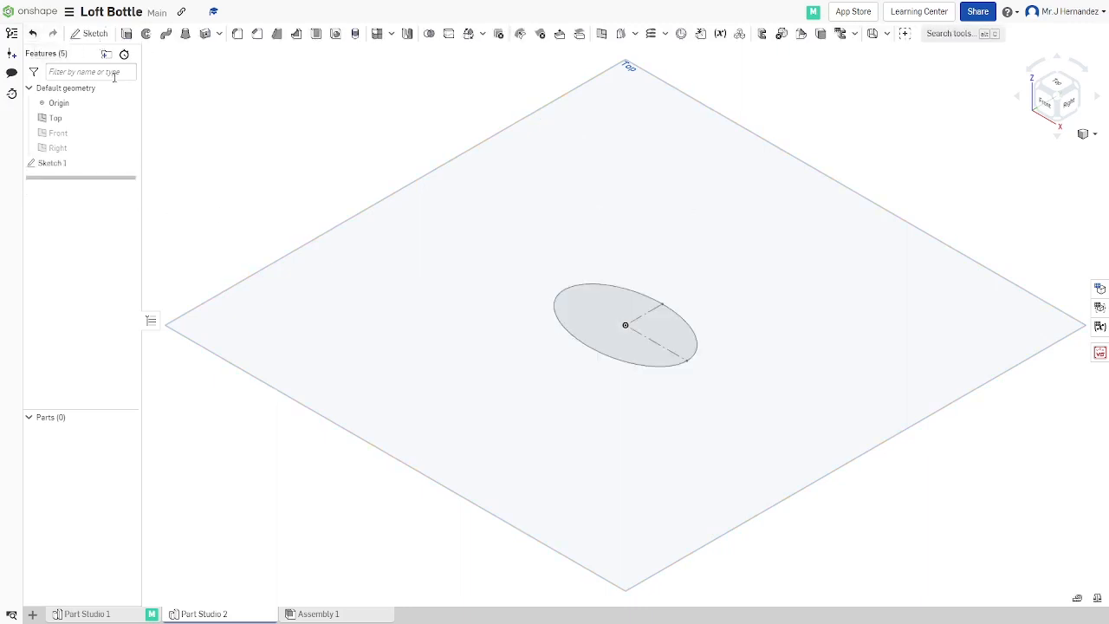
- Create a plane offset 15 mm above the Top plane
right_click(769, 253)
left_click(809, 269)
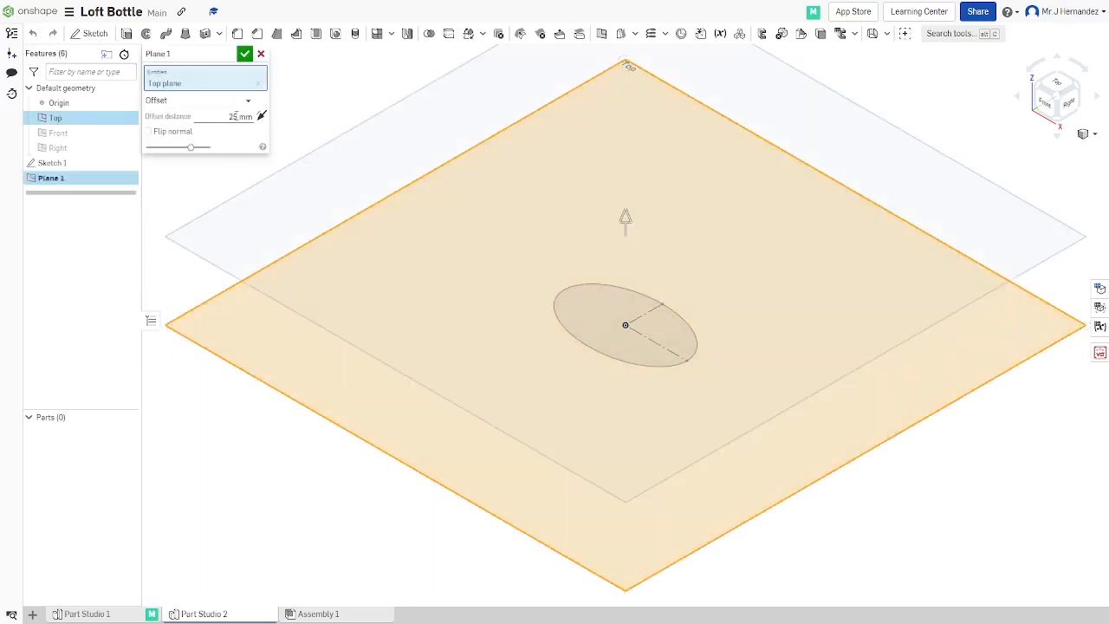
left_click(235, 116)
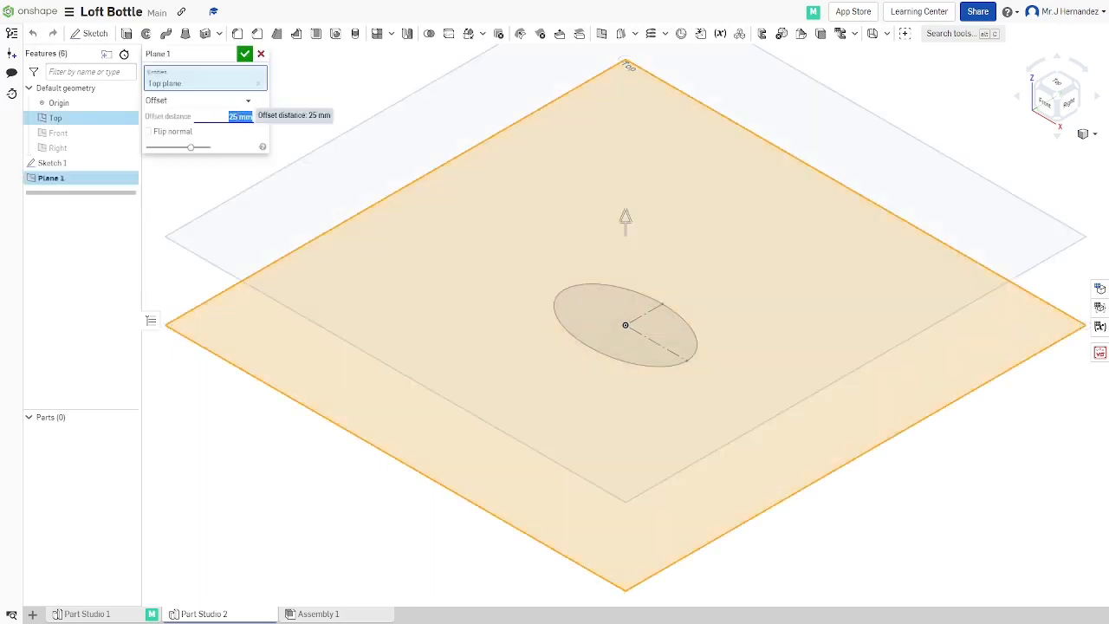
type("15")
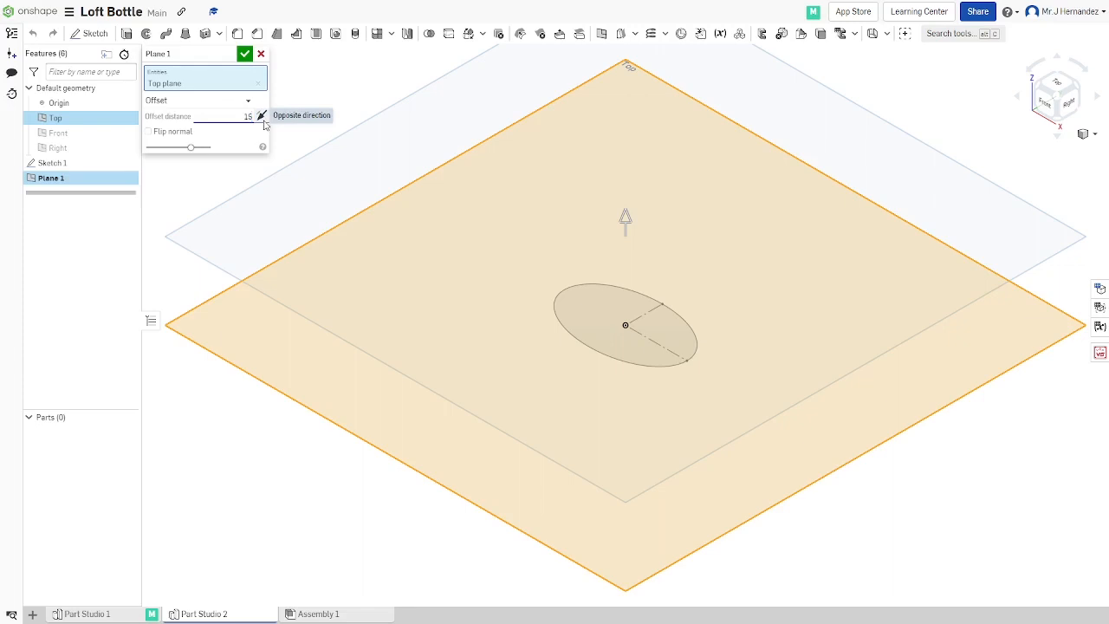
type(" mm")
key("Return")
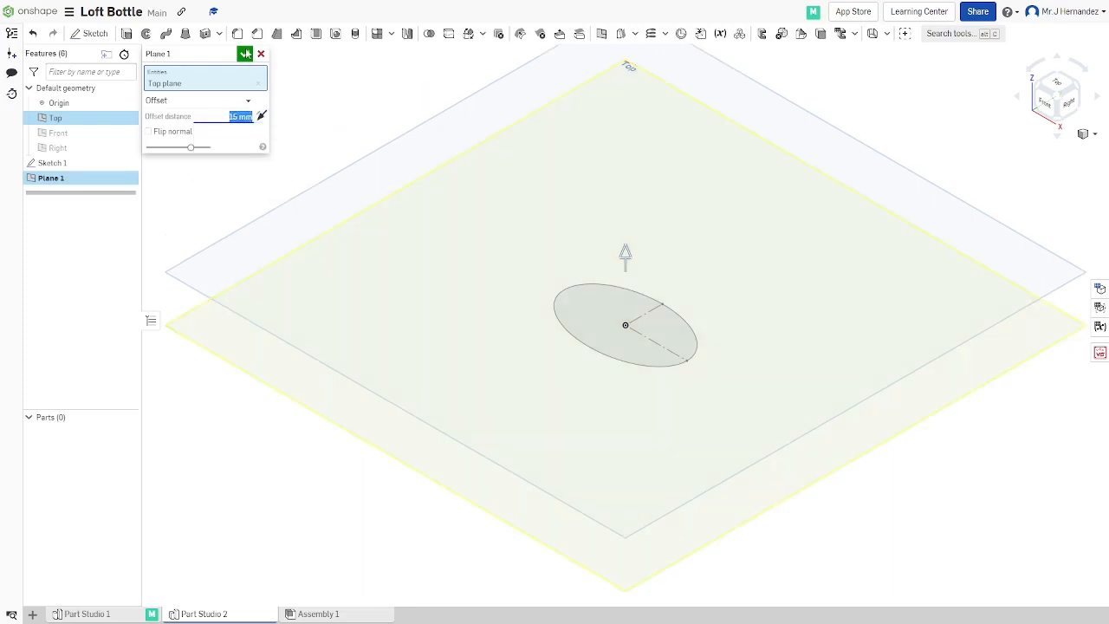
left_click(246, 55)
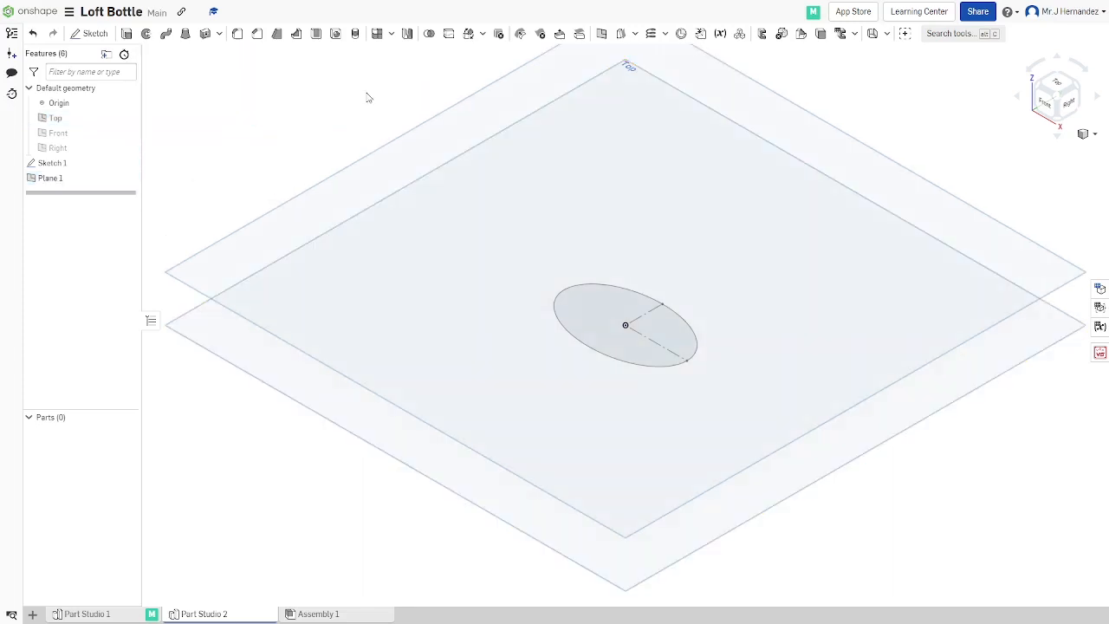
- Start a sketch on Plane 1, project the base ellipse onto it, and close the sketch
right_click(863, 153)
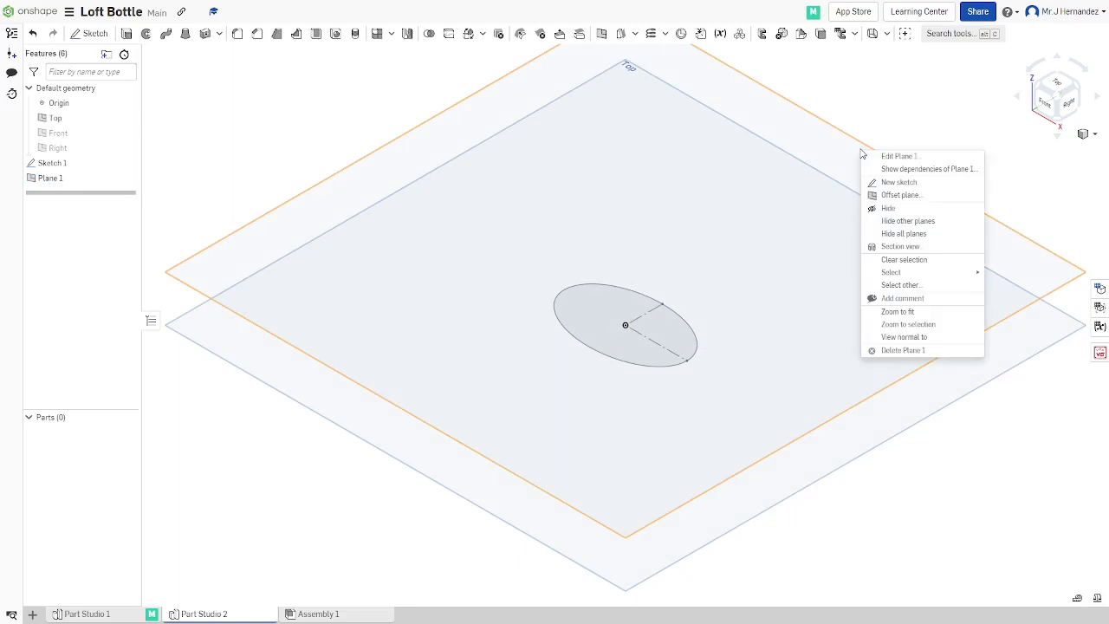
left_click(871, 182)
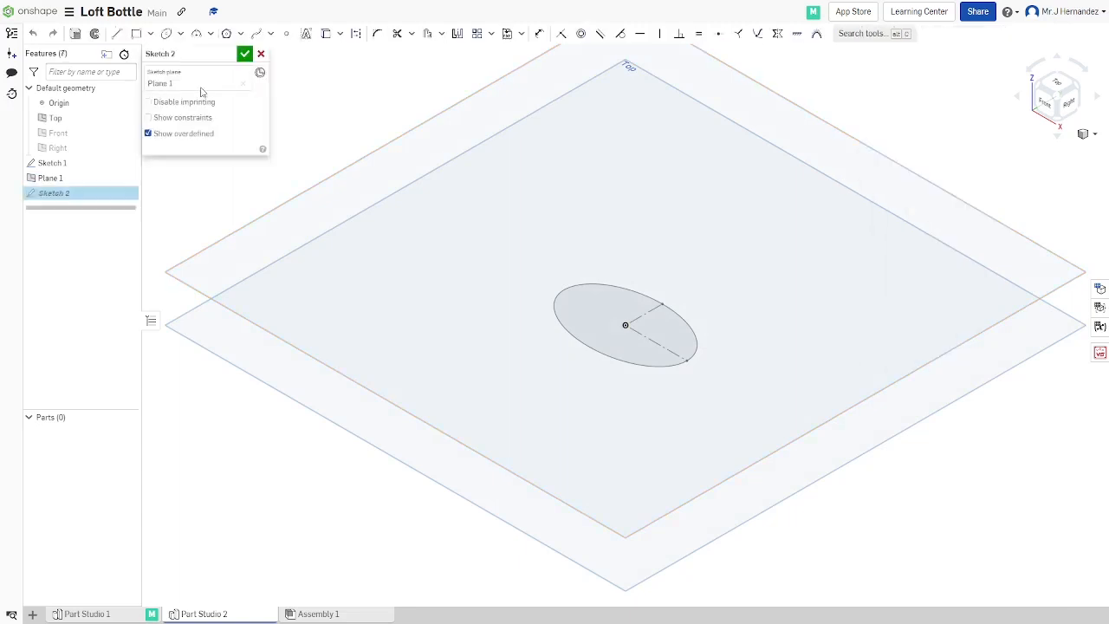
left_click(326, 36)
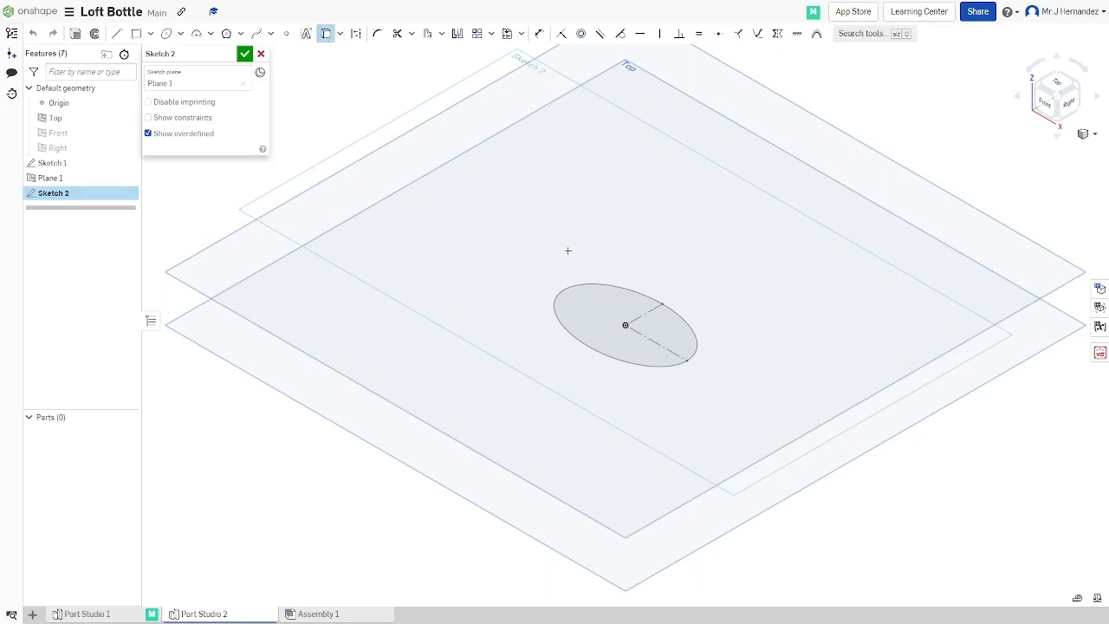
left_click(590, 284)
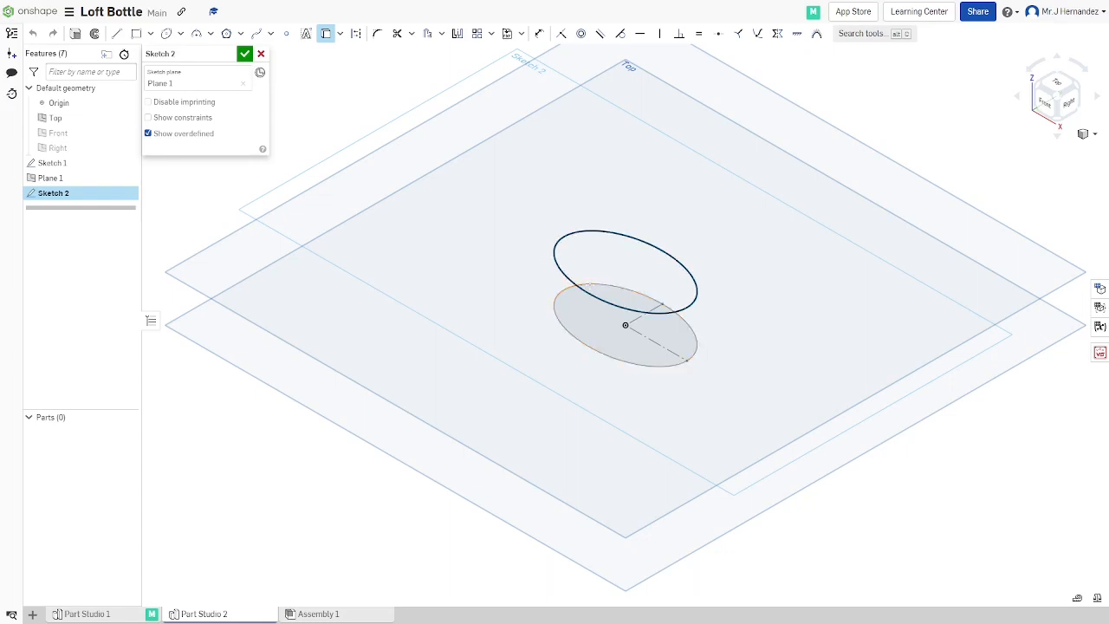
left_click(245, 53)
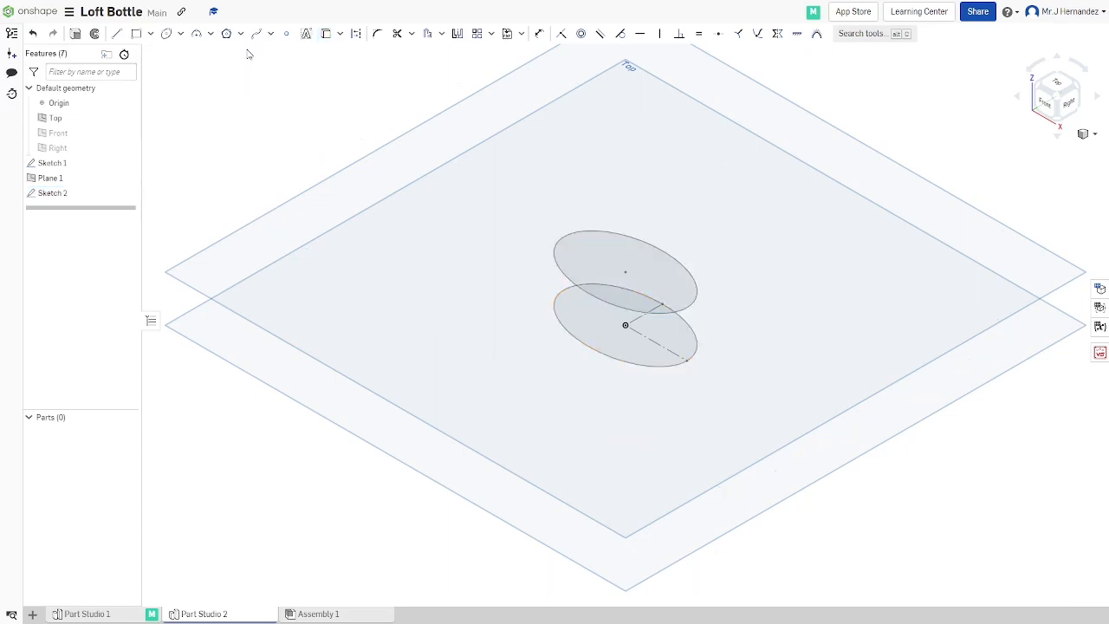
- Create a plane offset 10 mm above Plane 1
right_click(874, 195)
left_click(849, 234)
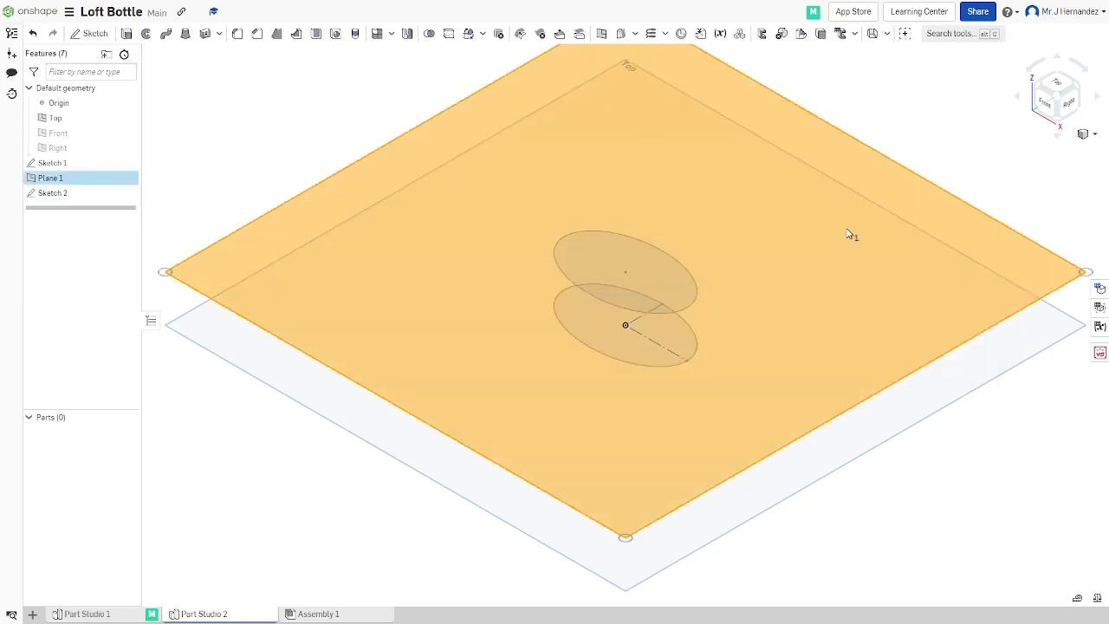
key("p")
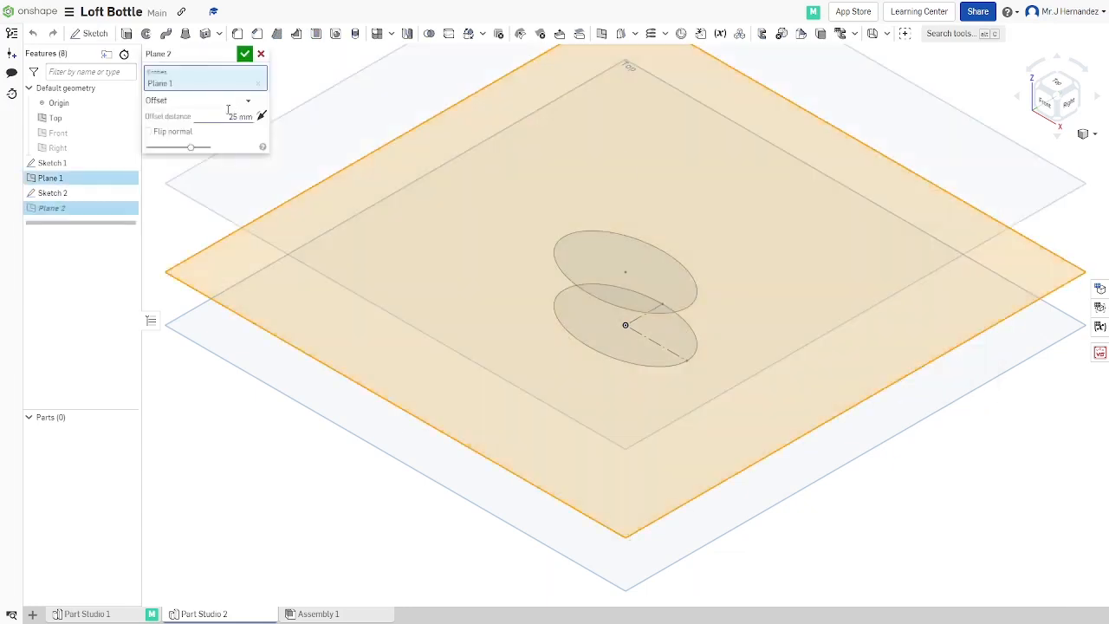
left_click(240, 117)
type("10 m")
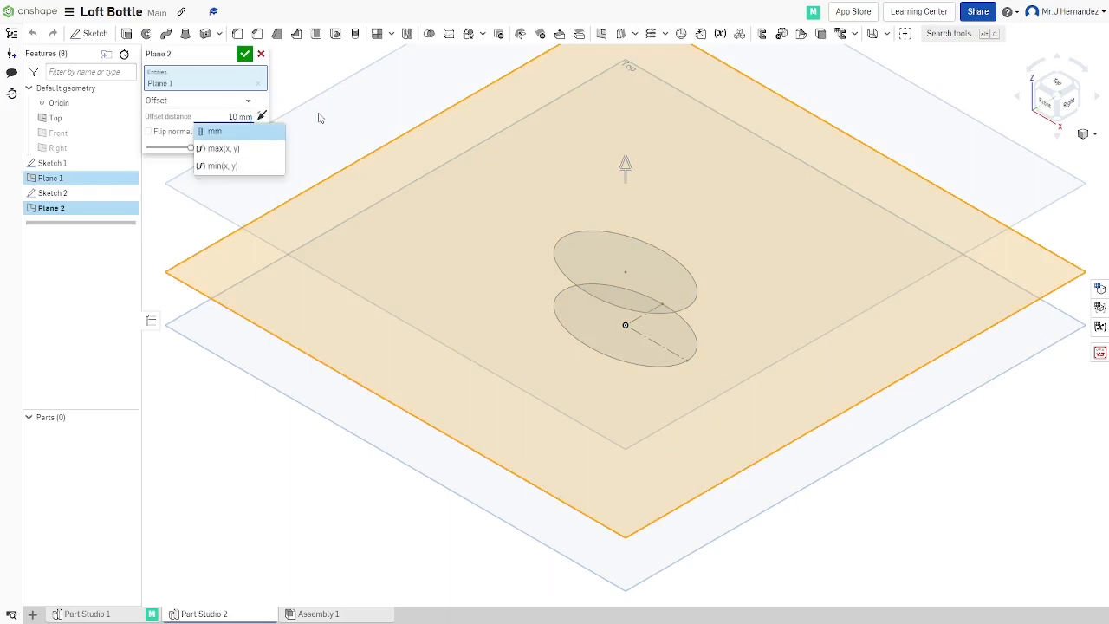
key("Return")
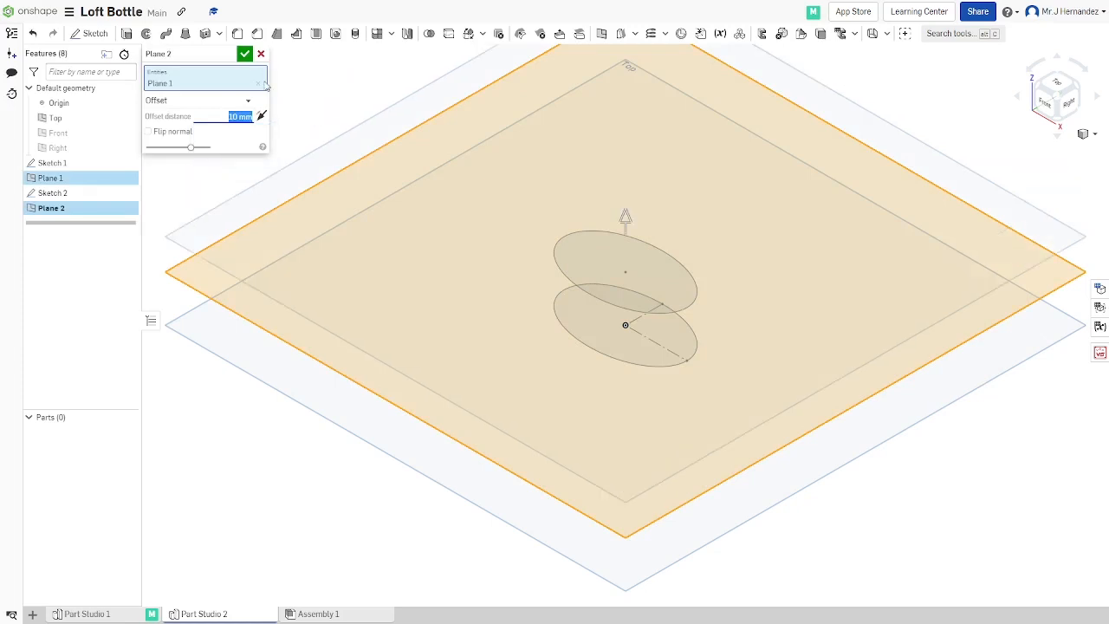
left_click(244, 54)
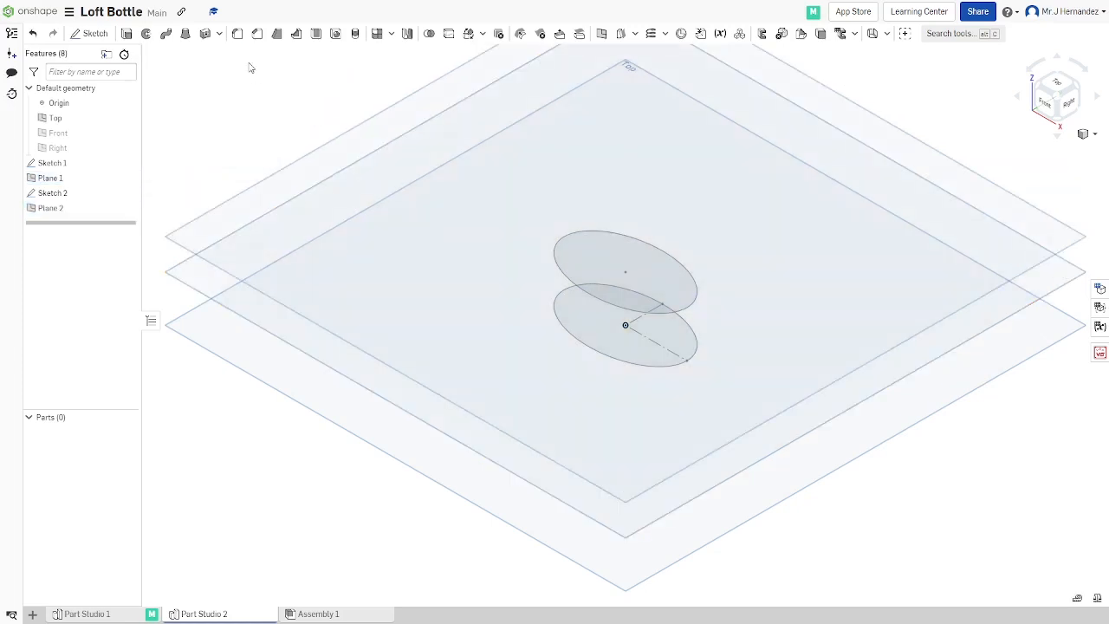
- Start a sketch on Plane 2 and project the ellipse from Plane 1 onto it
right_click(858, 121)
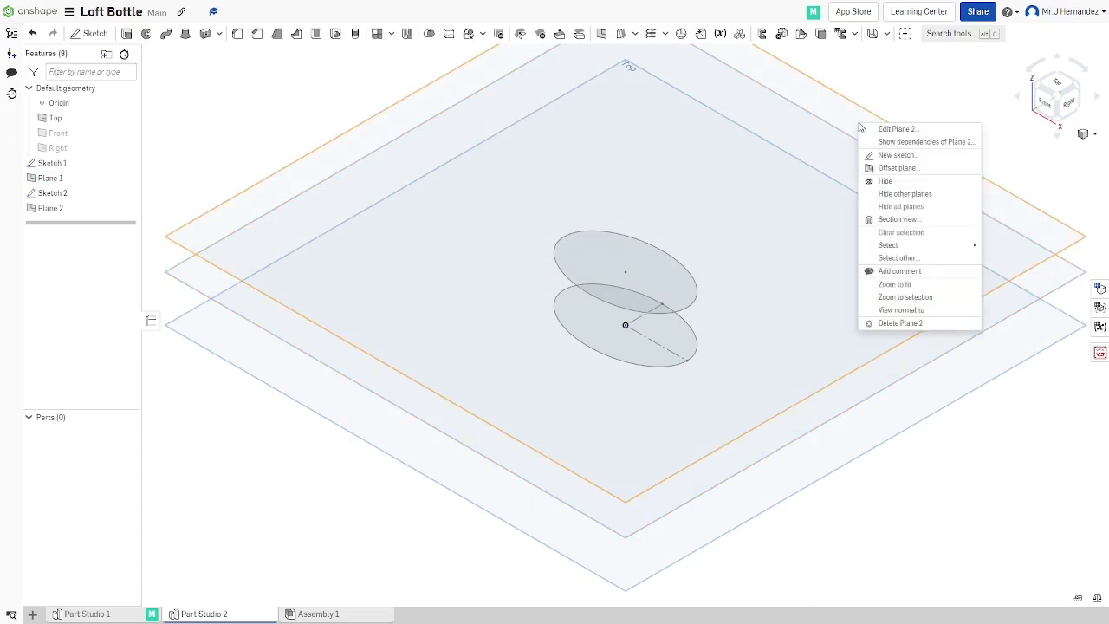
left_click(875, 155)
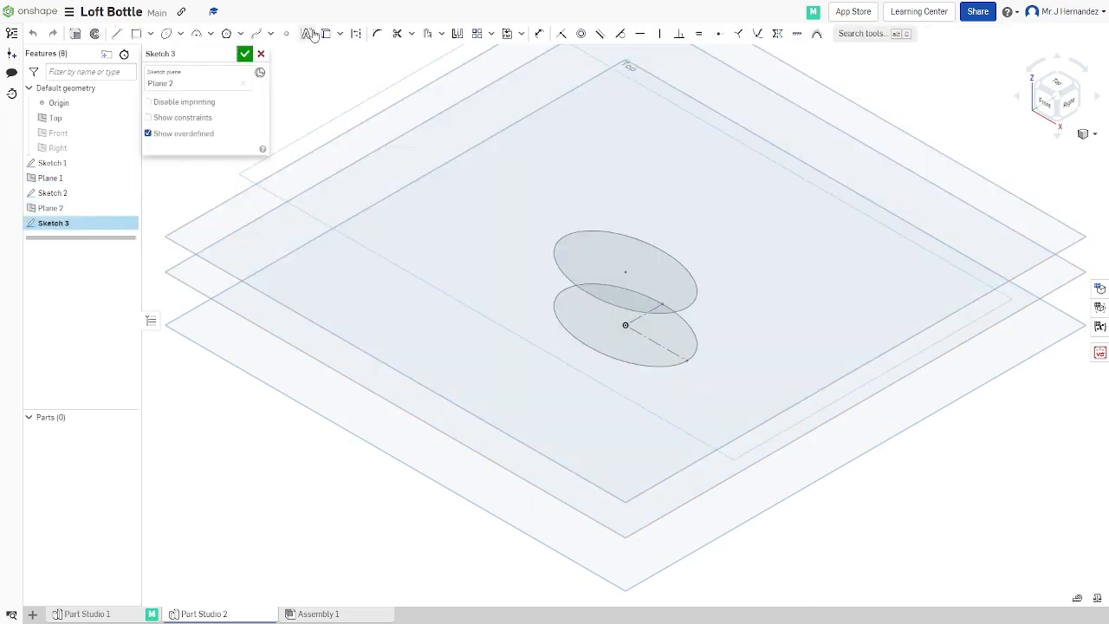
left_click(326, 33)
left_click(660, 248)
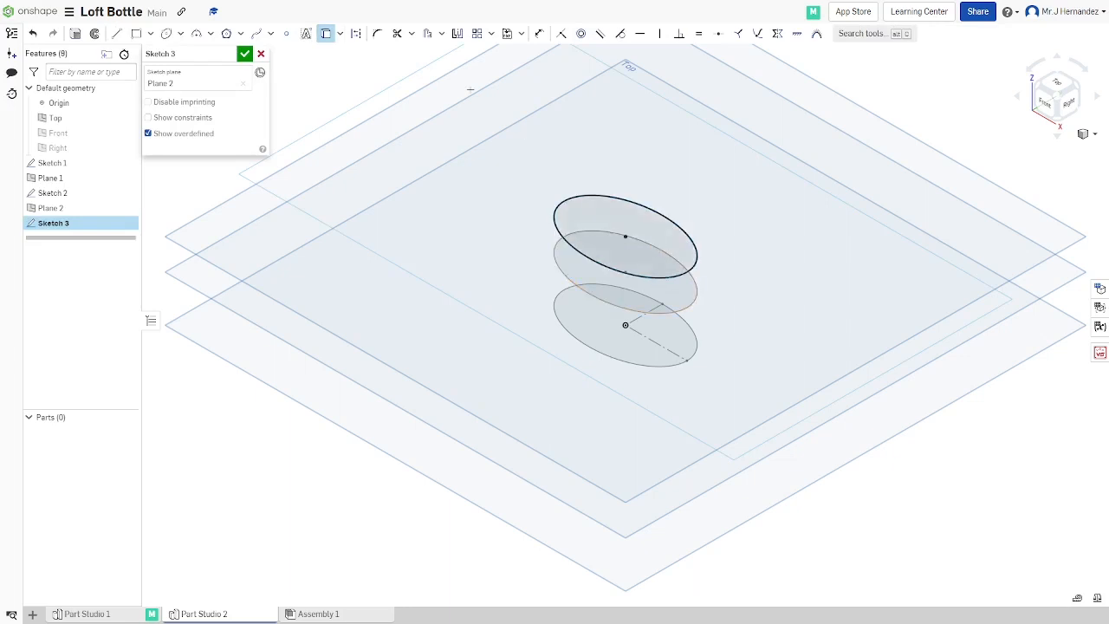
- Offset the projected ellipse 2 mm inward, convert the outer ellipse to construction geometry, and close the sketch
left_click(427, 33)
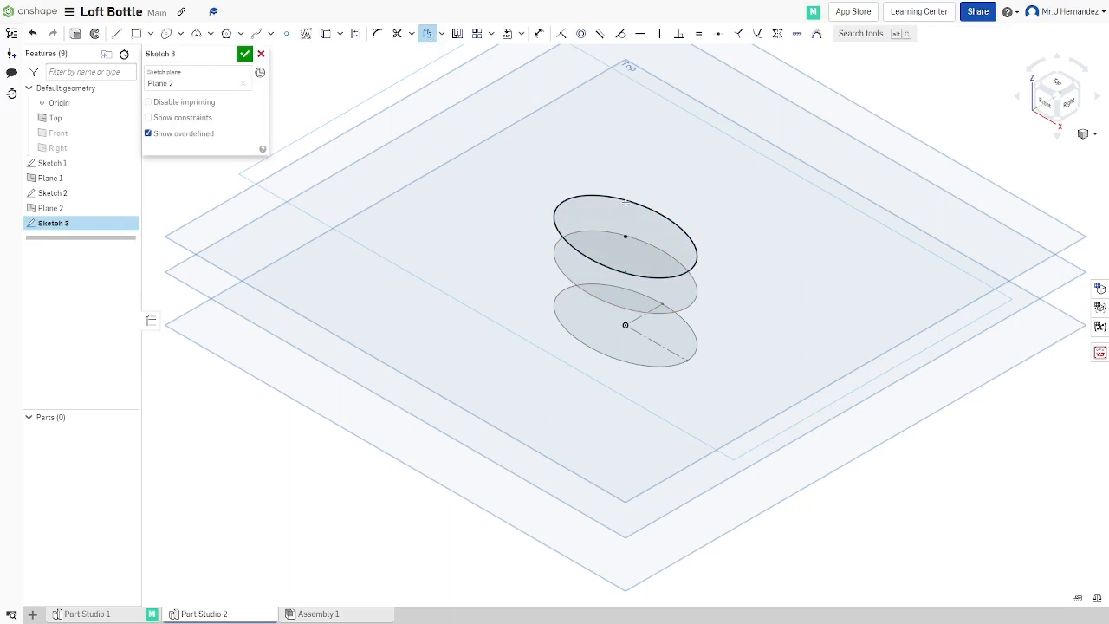
scroll(620, 241, "down", 2)
scroll(606, 244, "up", 5)
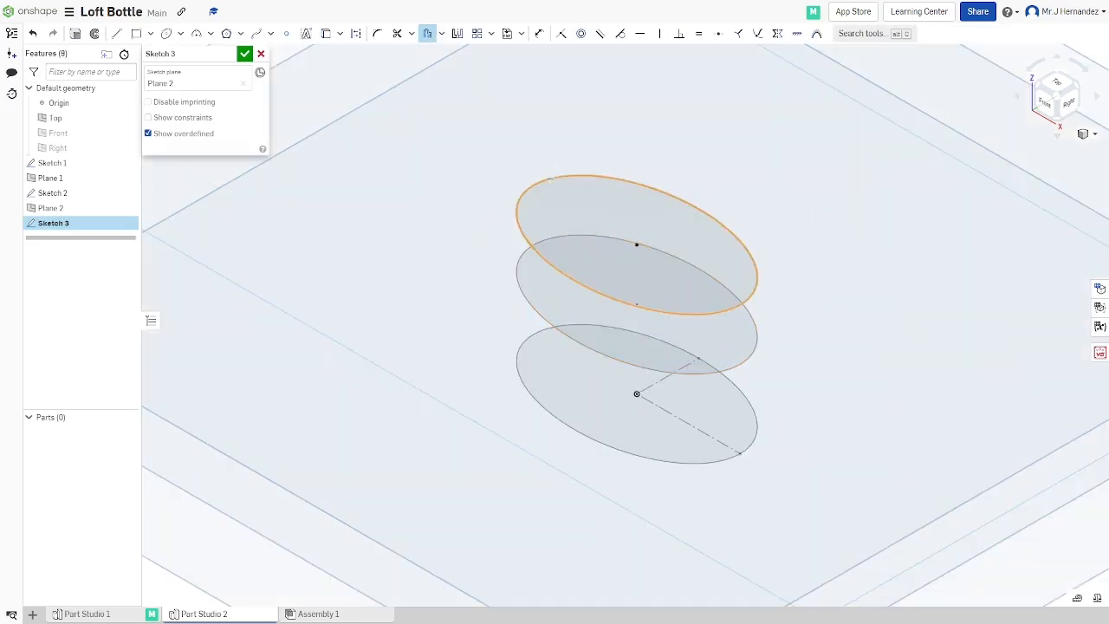
left_click(550, 179)
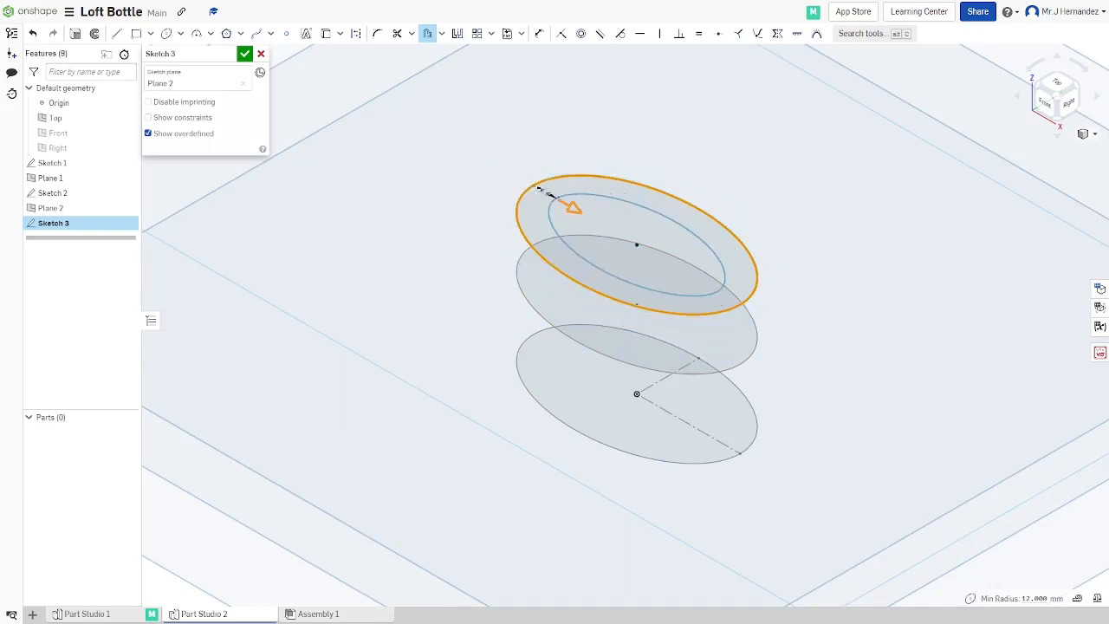
left_click(572, 207)
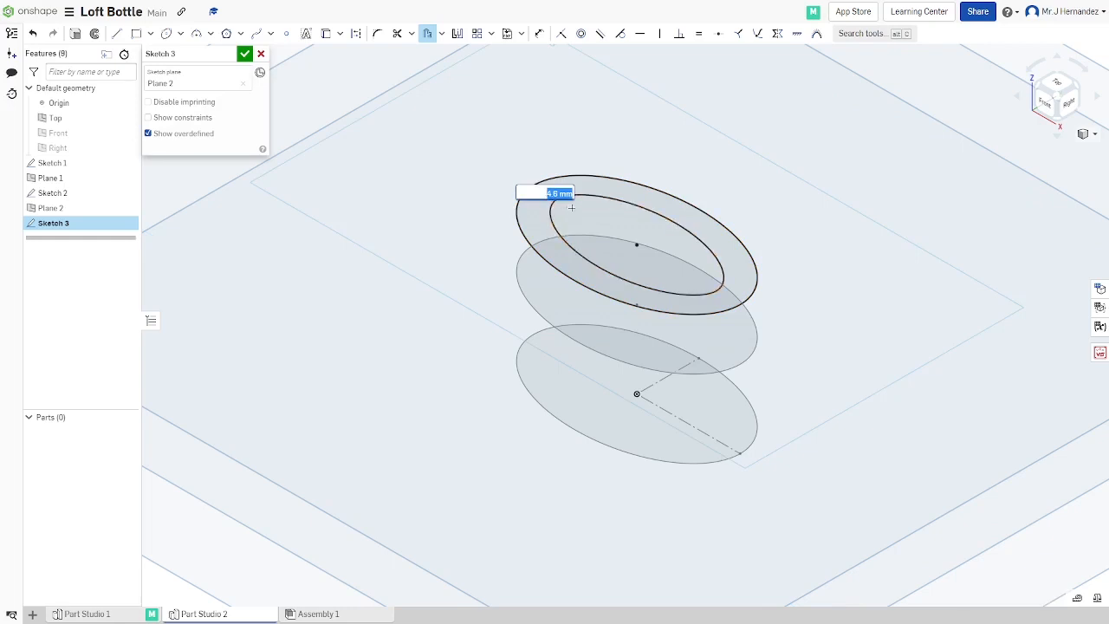
type("2")
key("Return")
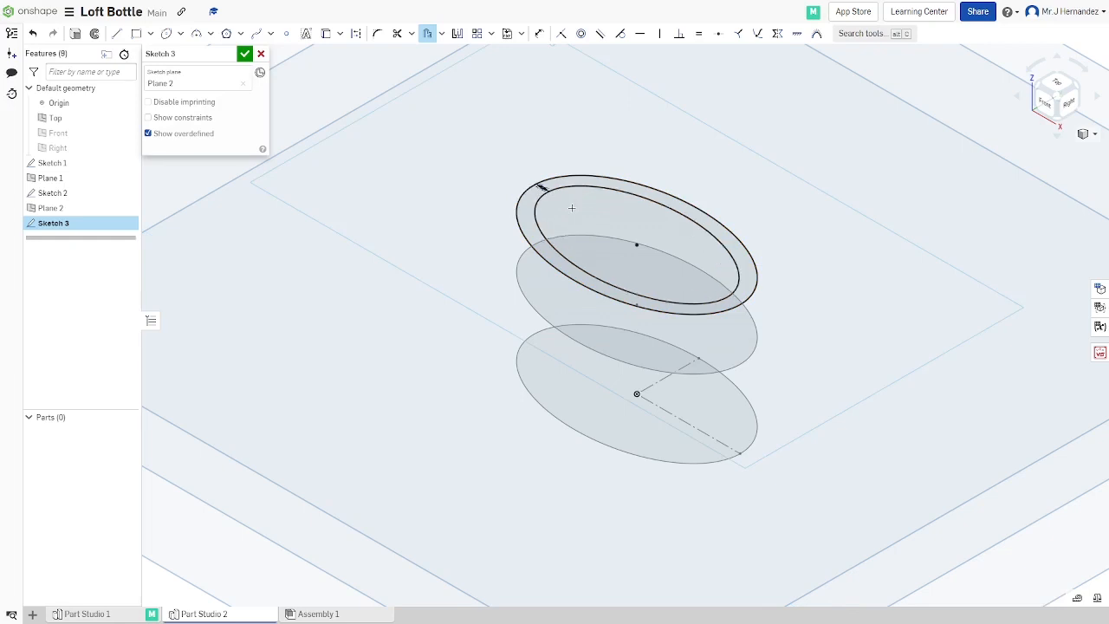
key("Escape")
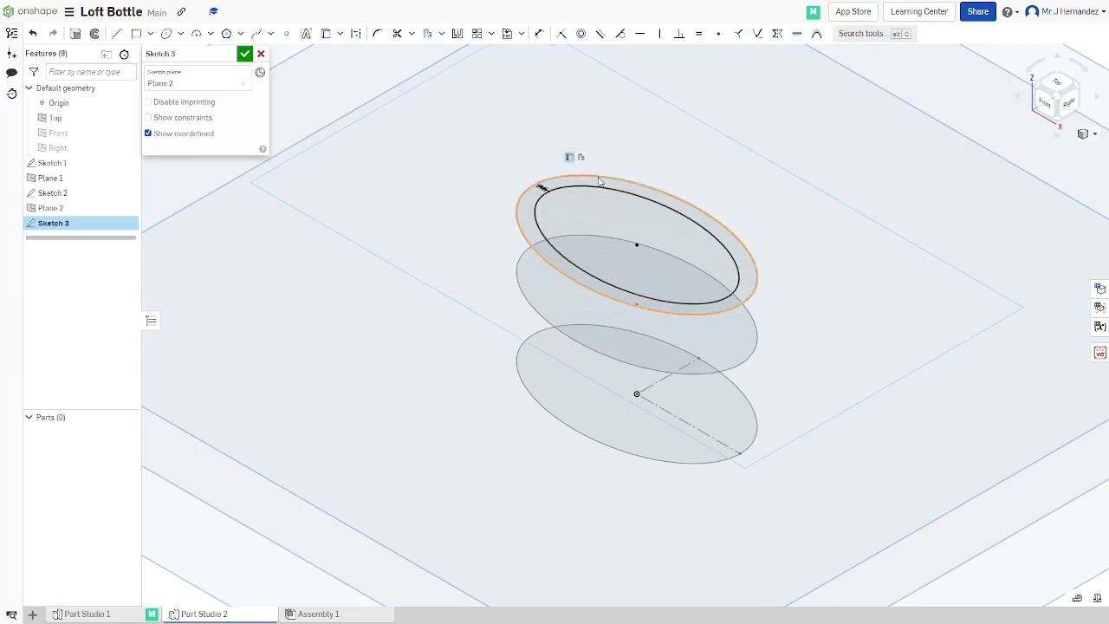
left_click(356, 34)
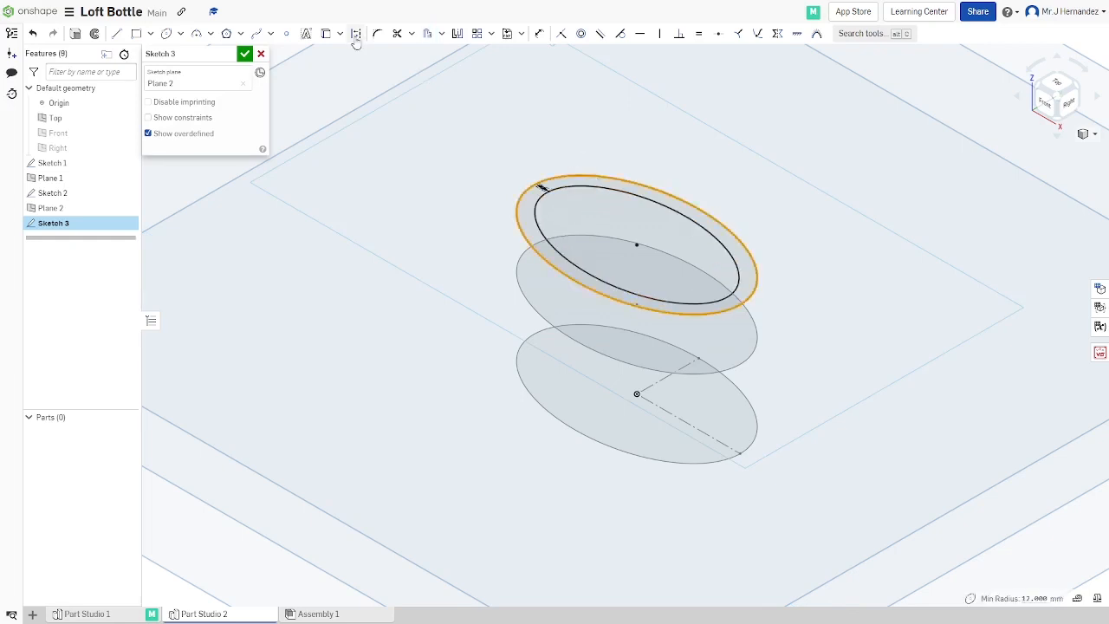
left_click(245, 54)
- Create a plane offset 10 mm above Plane 2
scroll(907, 246, "up", 3)
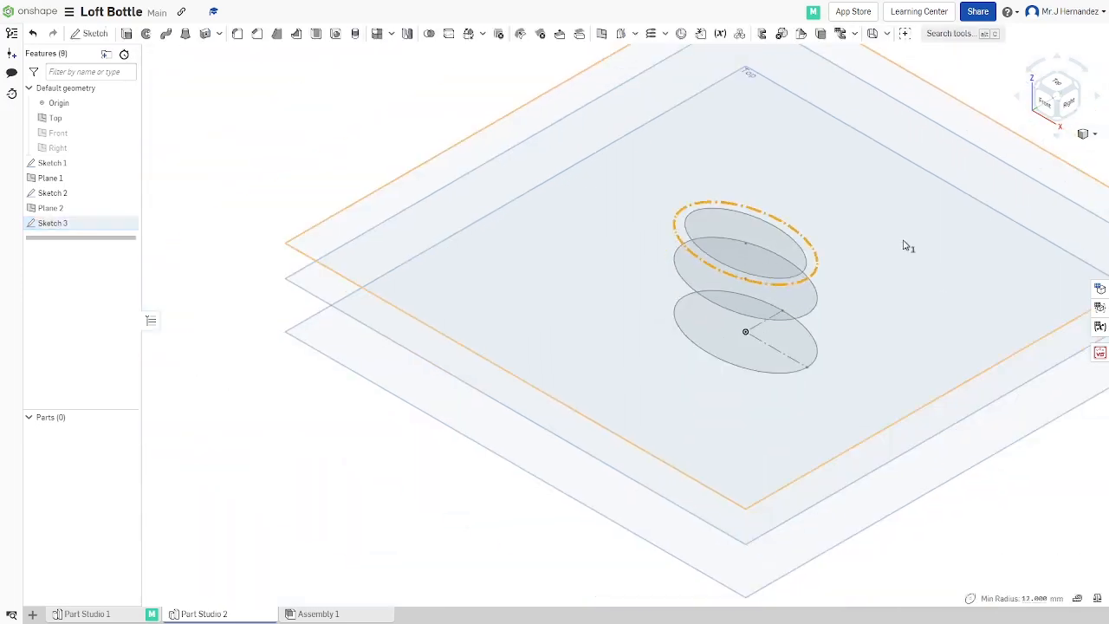
middle_click_drag(845, 309, 832, 331)
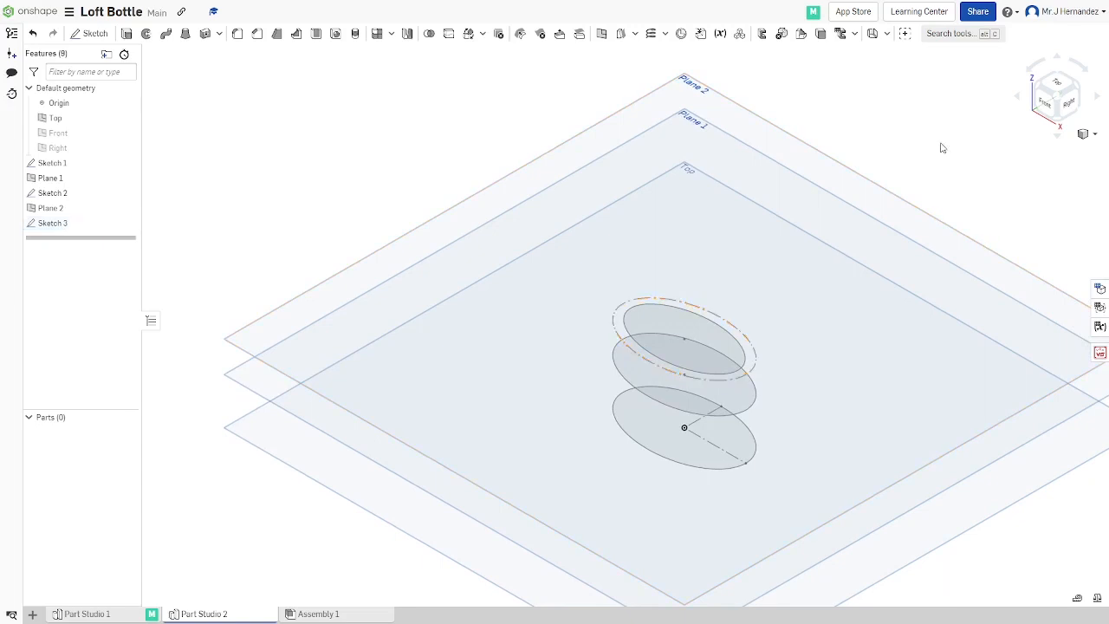
right_click(807, 150)
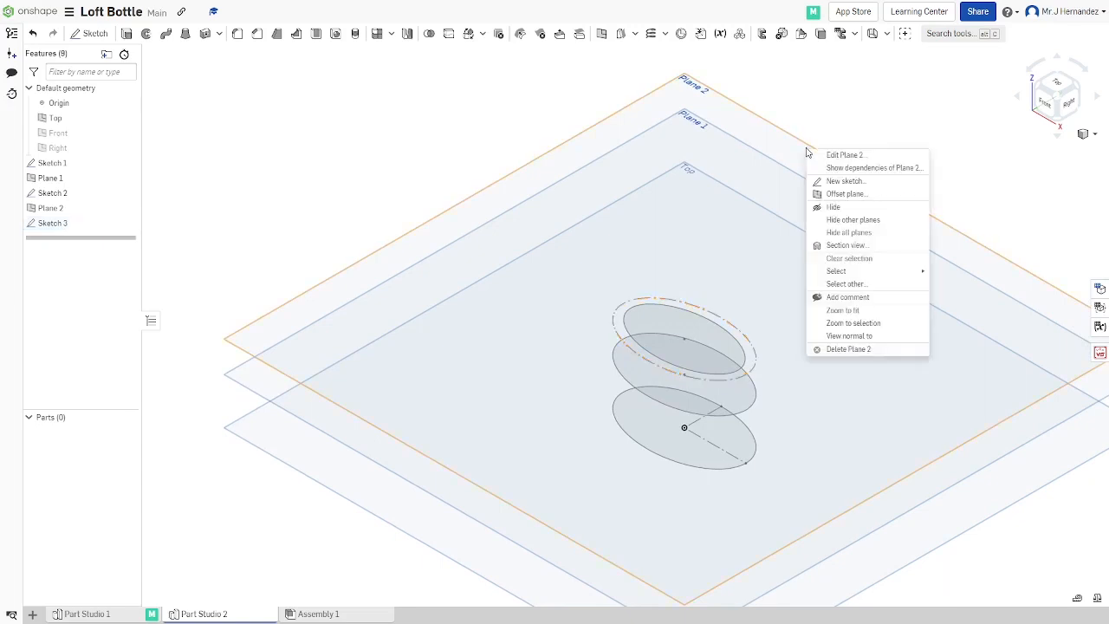
left_click(843, 193)
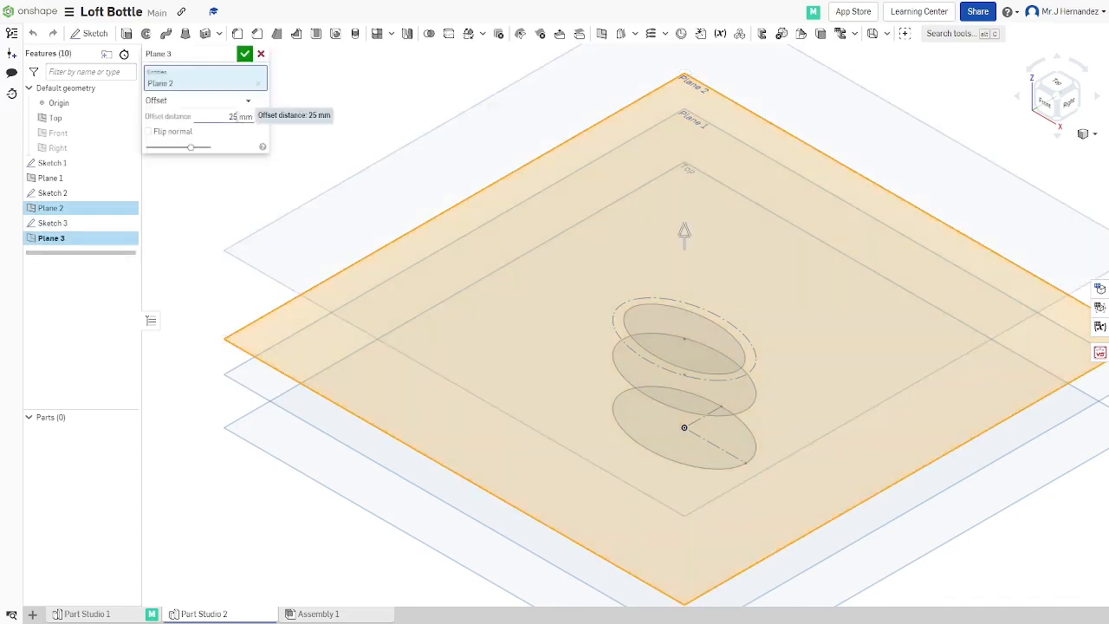
left_click(237, 116)
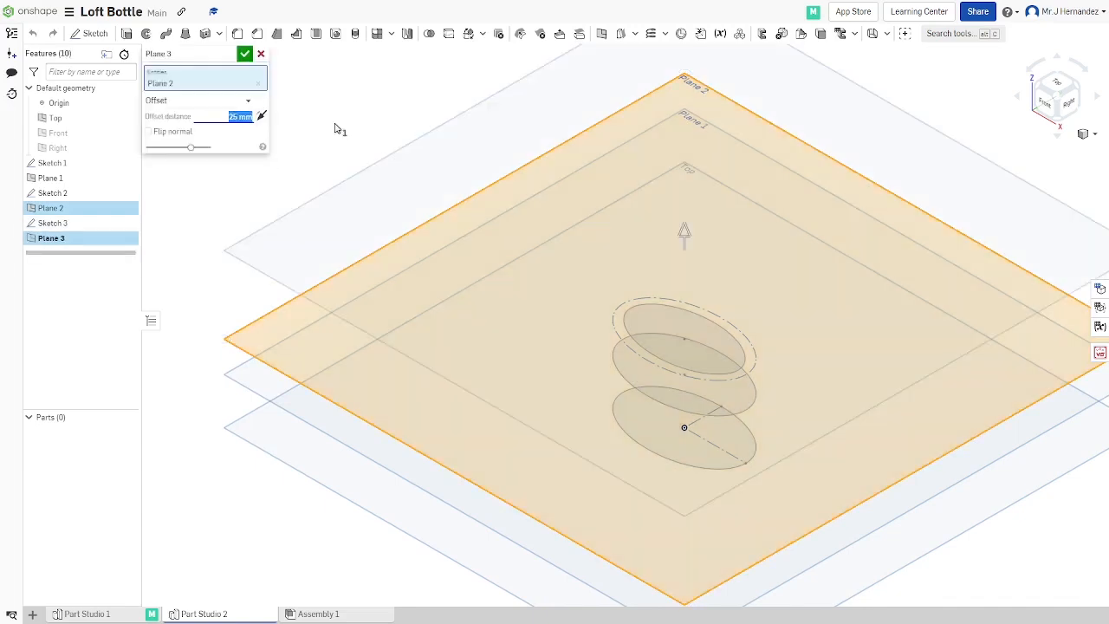
type("10")
key("Return")
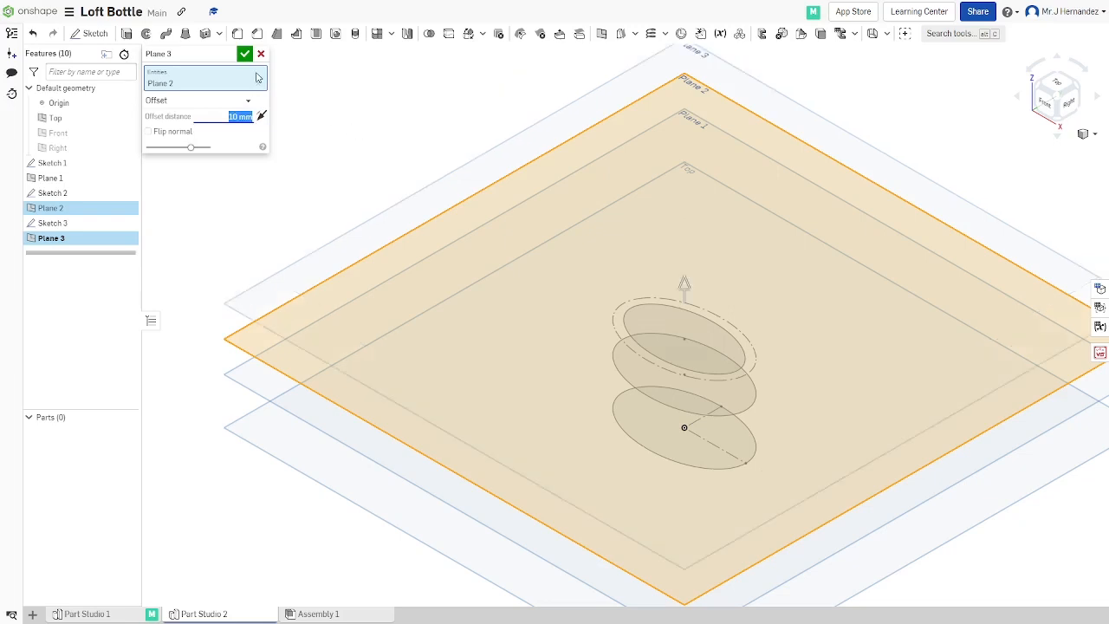
left_click(245, 54)
- Start a sketch on Plane 3, project the smaller inner ellipse from Plane 2 onto it, and close the sketch
right_click(806, 130)
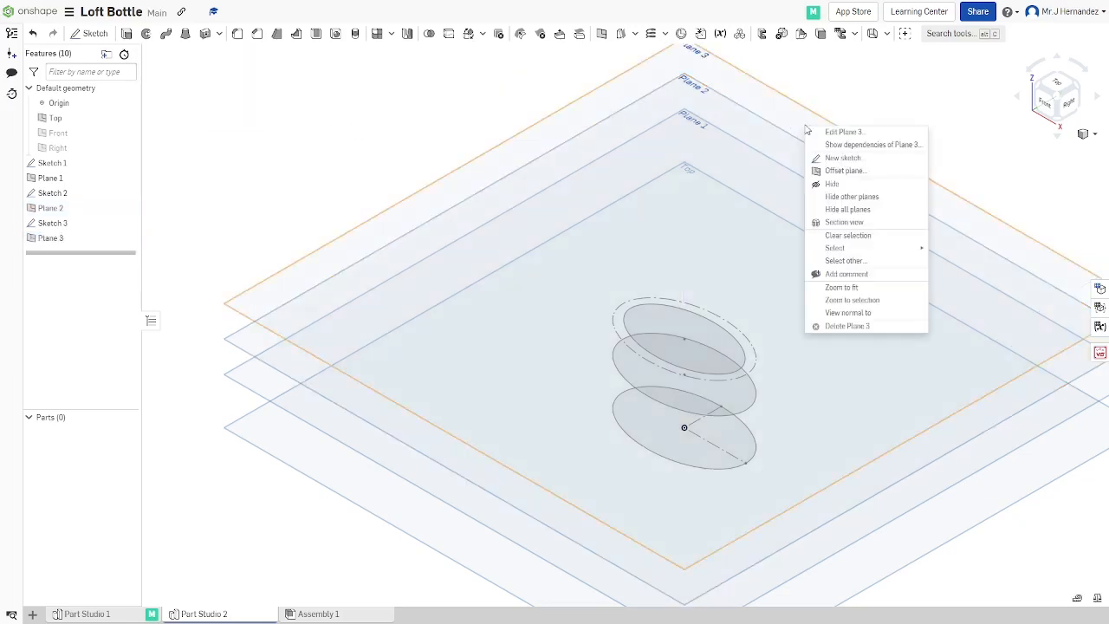
left_click(842, 158)
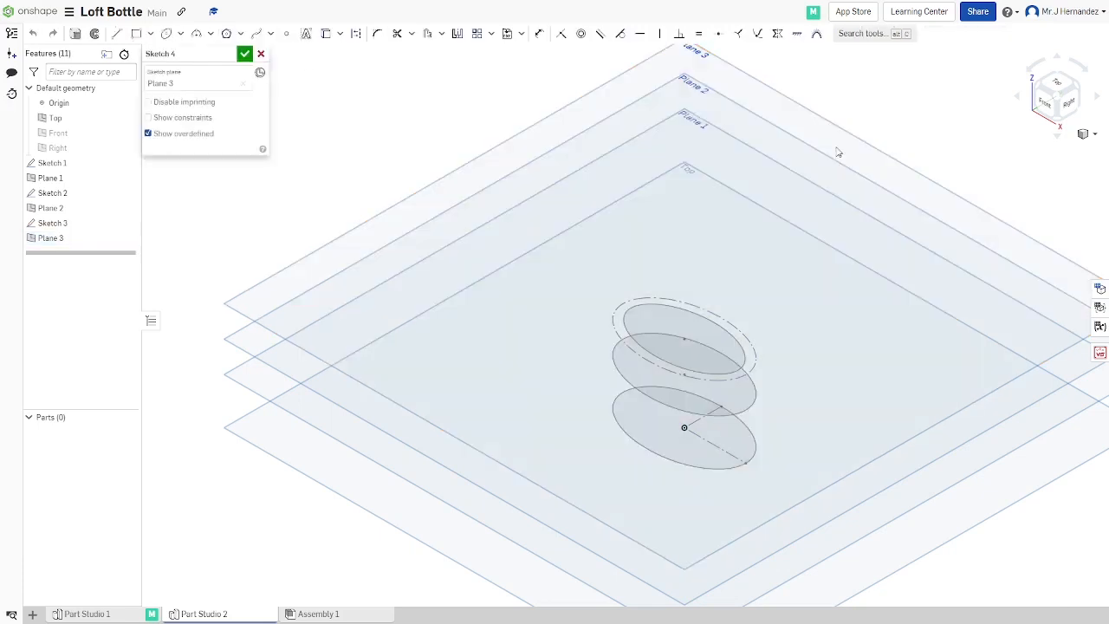
left_click(326, 33)
left_click(711, 330)
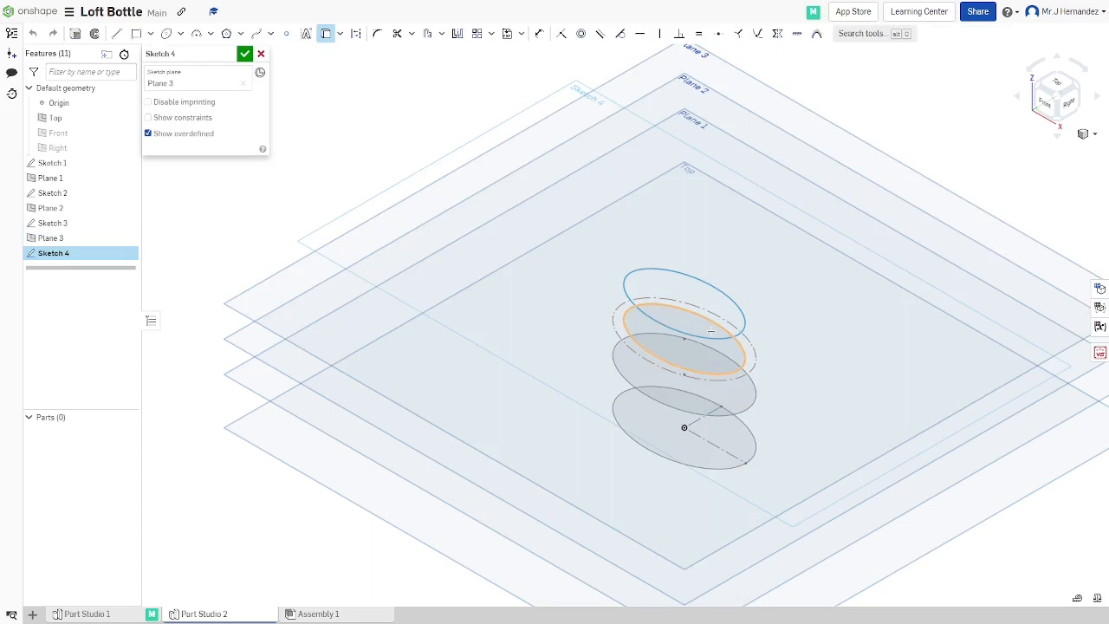
left_click(709, 312)
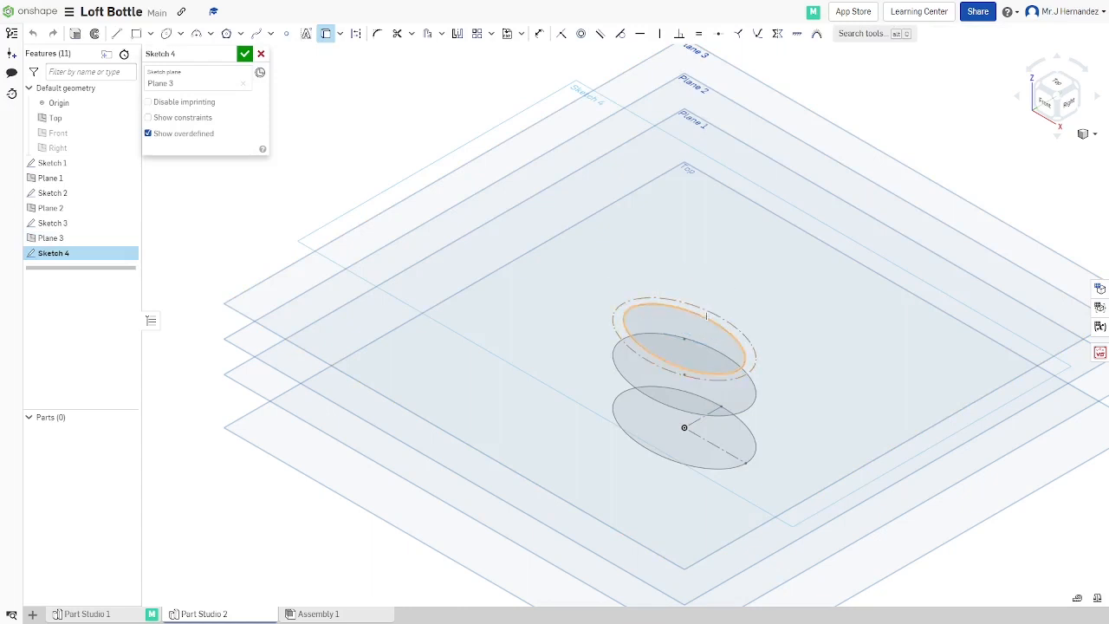
left_click(704, 318)
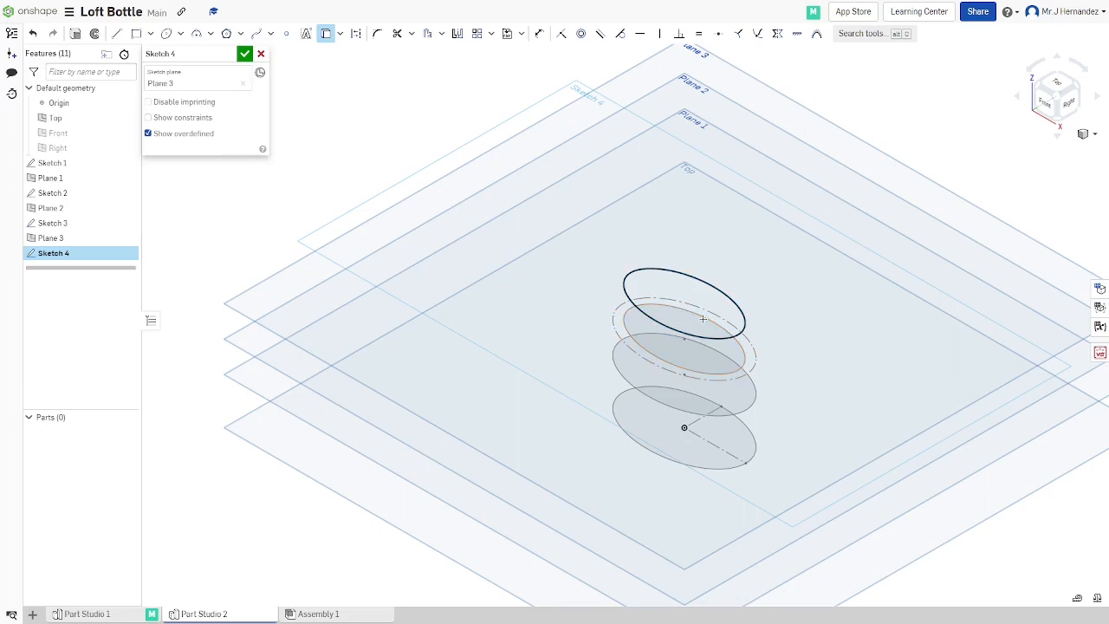
mouse_move(704, 319)
right_mouse_down()
mouse_move(701, 374)
mouse_move(710, 302)
right_mouse_up()
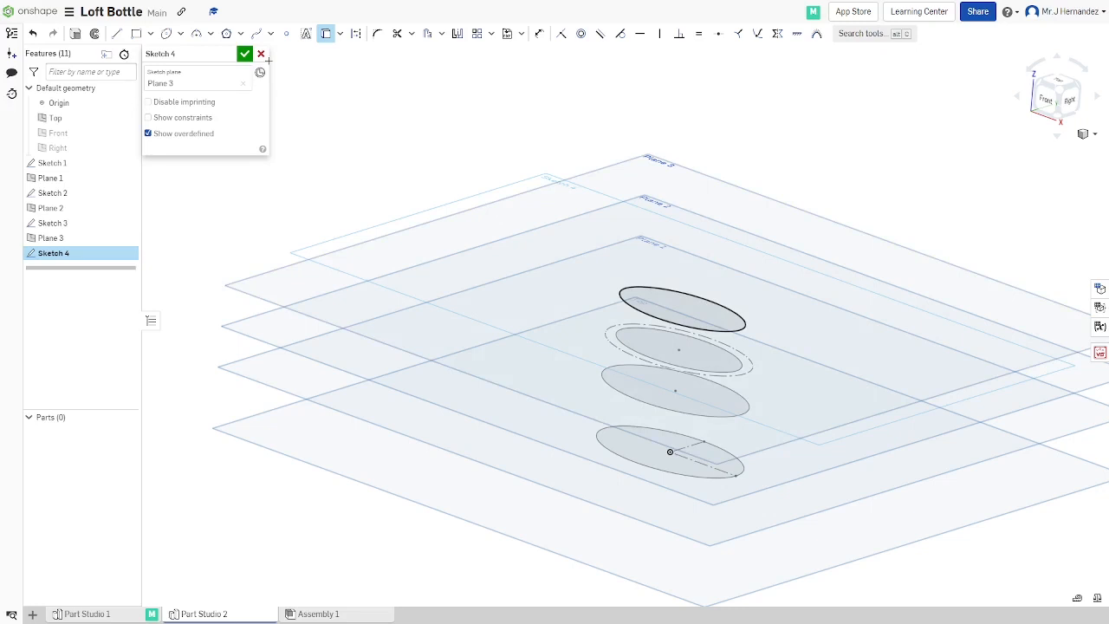
left_click(260, 53)
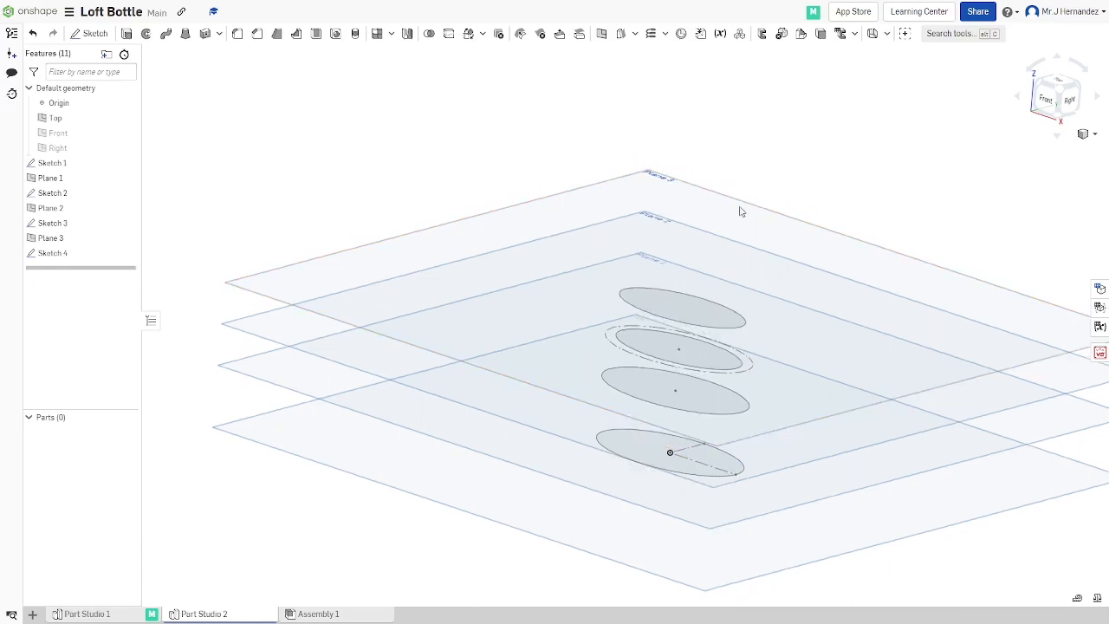
- Create a plane offset 10 mm above Plane 3
right_click(740, 210)
left_click(762, 253)
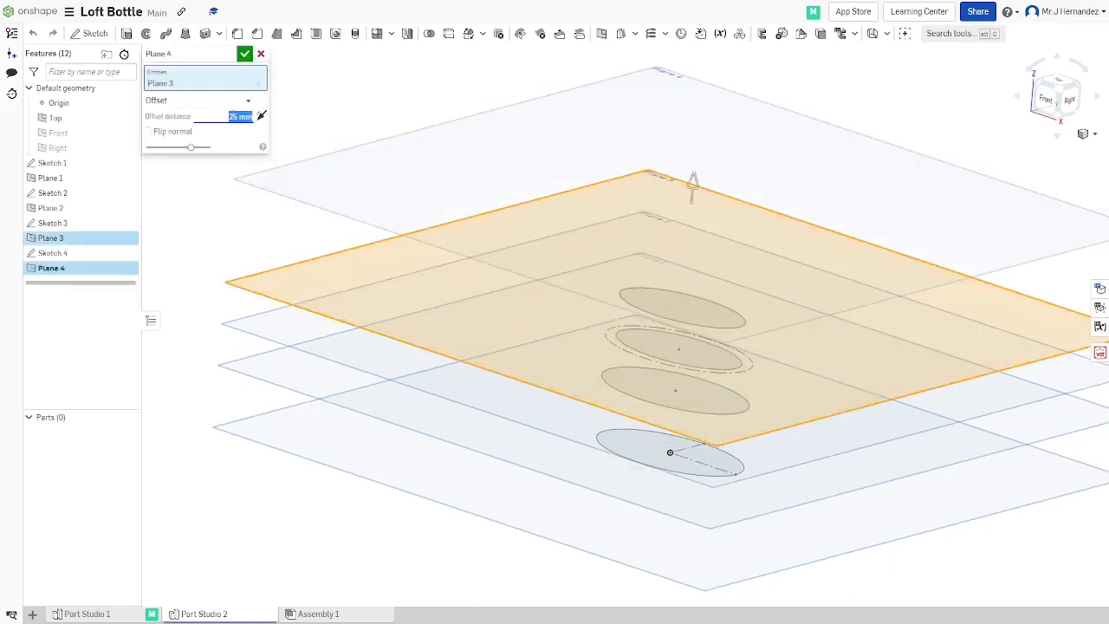
type("10")
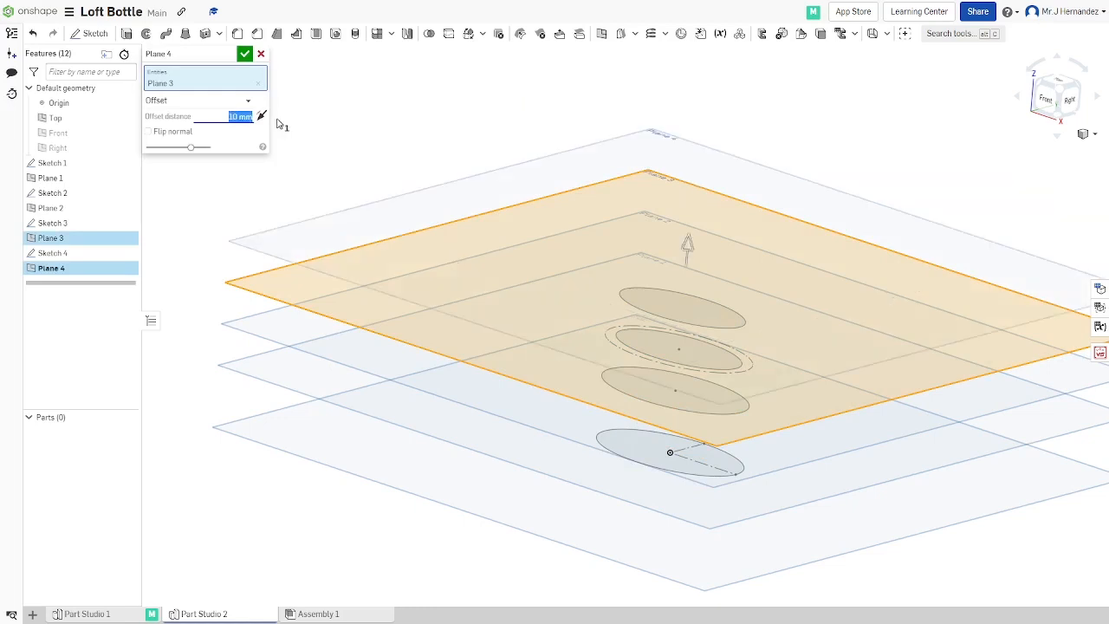
left_click(244, 54)
- Start a sketch on Plane 4, project the larger outer ellipse from the profiles below onto it, and close the sketch
right_click_drag(884, 228, 920, 286)
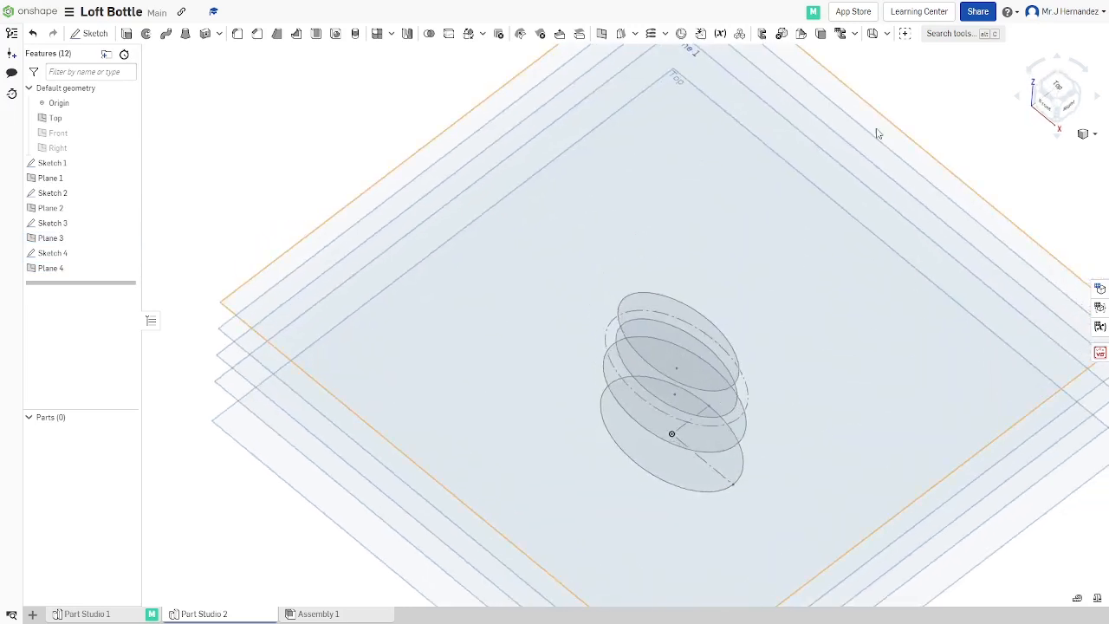
right_click(909, 147)
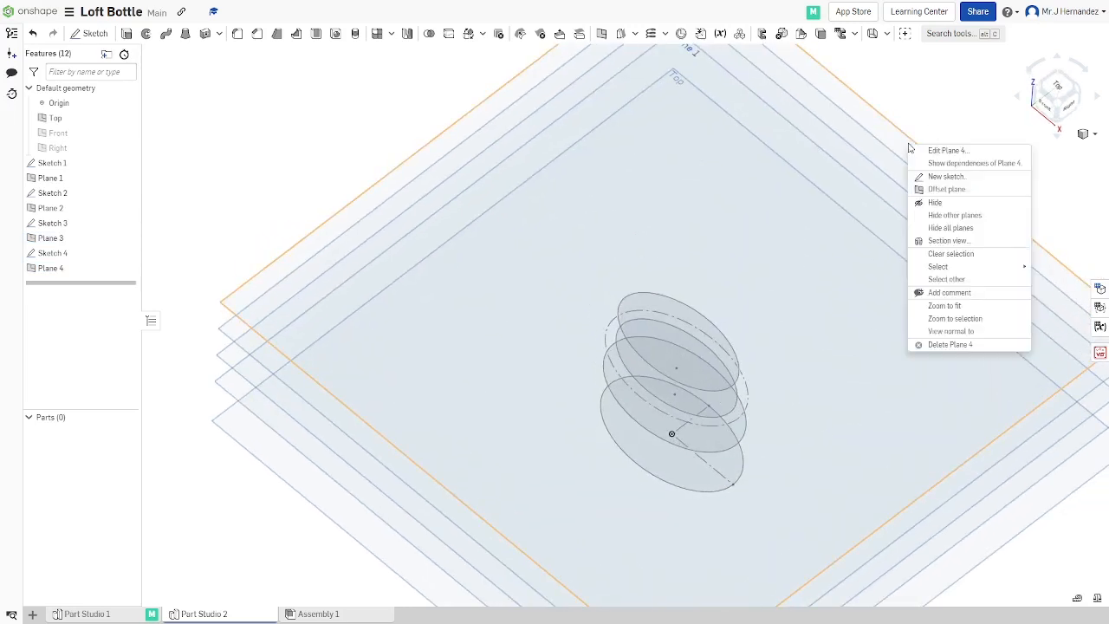
left_click(932, 182)
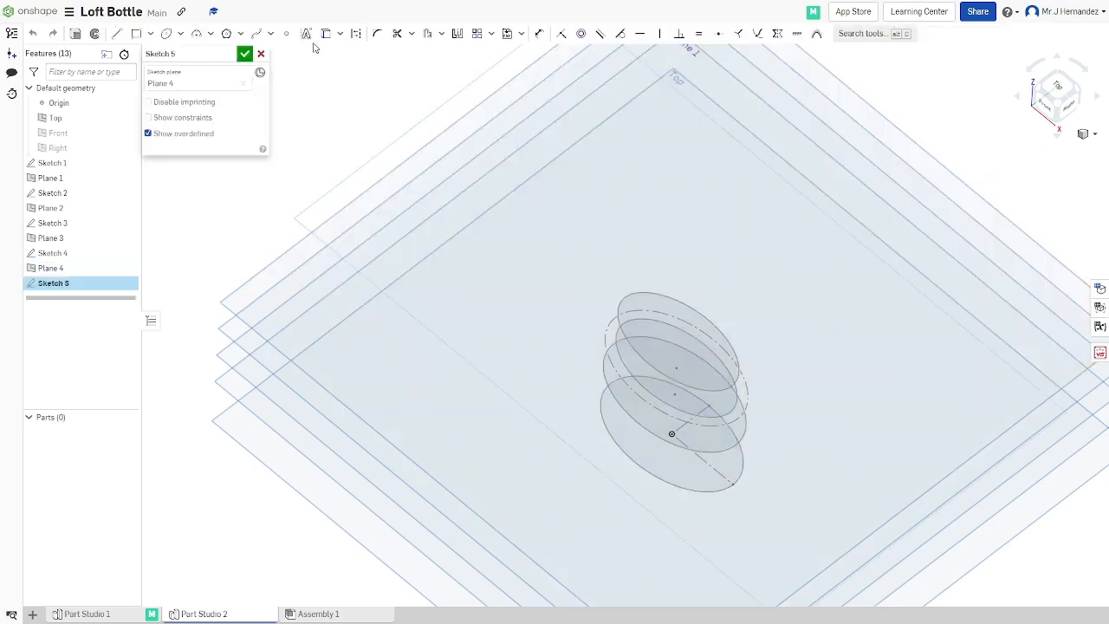
left_click(329, 41)
left_click(613, 345)
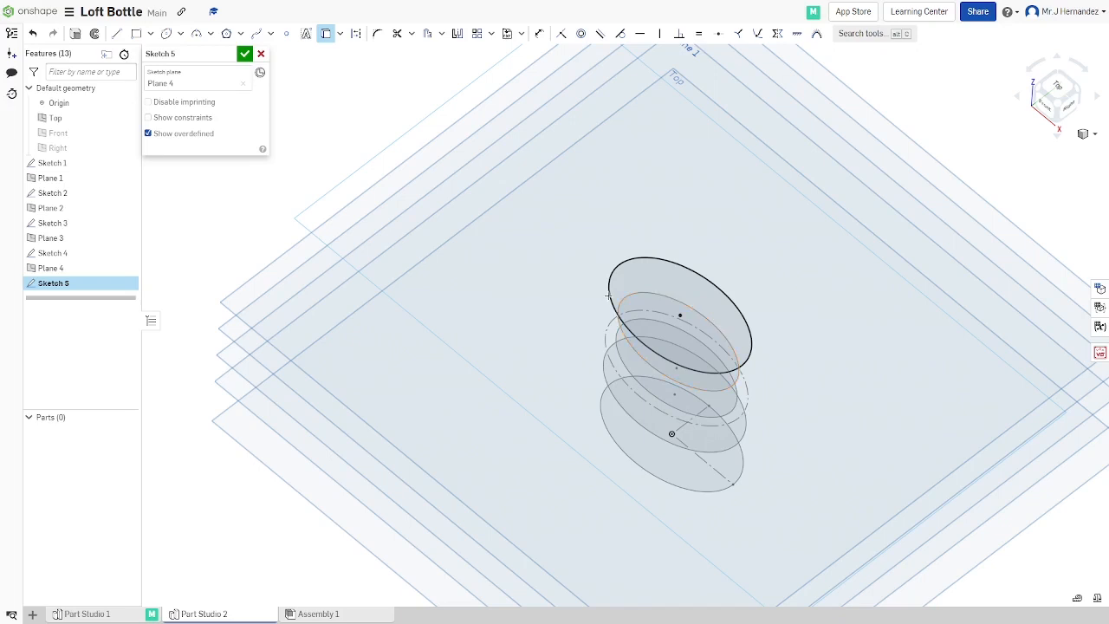
left_click(245, 56)
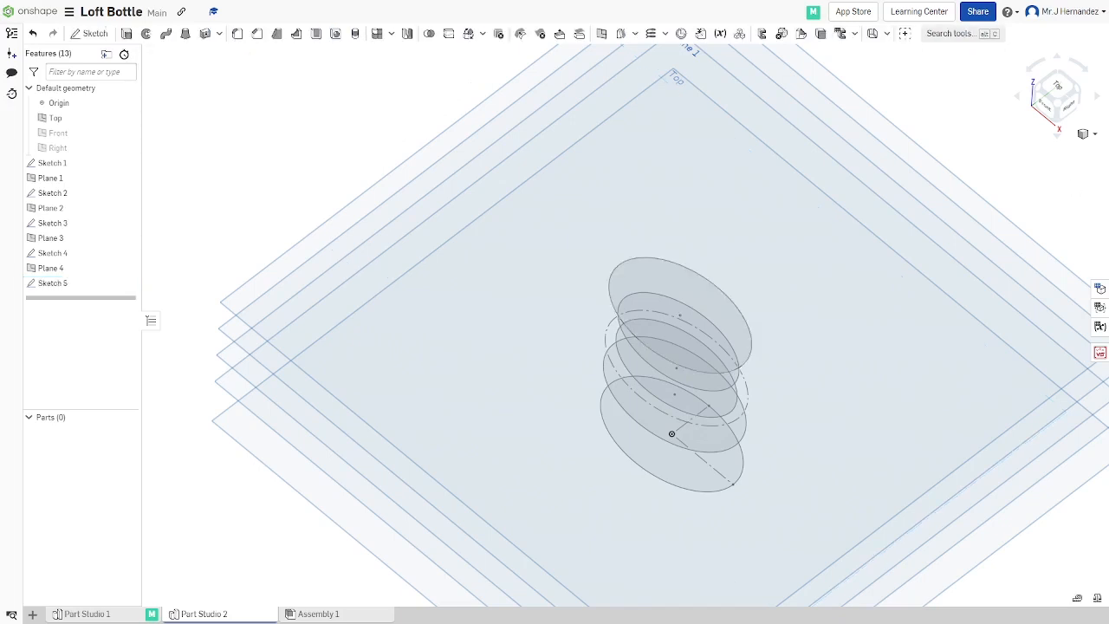
- Create a plane offset 15 mm above Plane 4
key("shift+7")
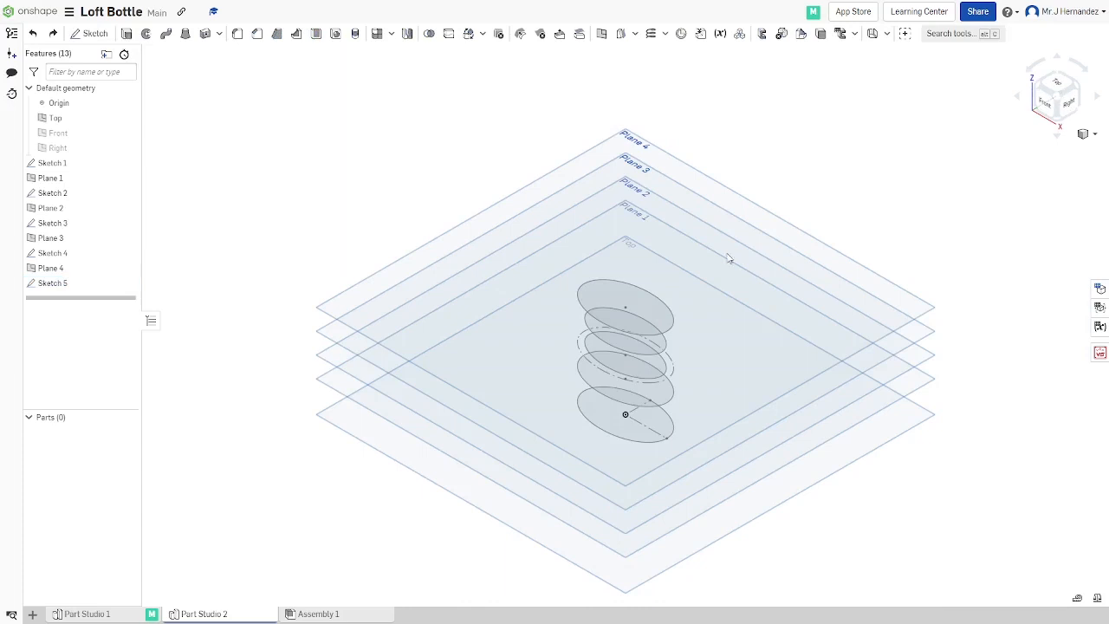
right_click(717, 199)
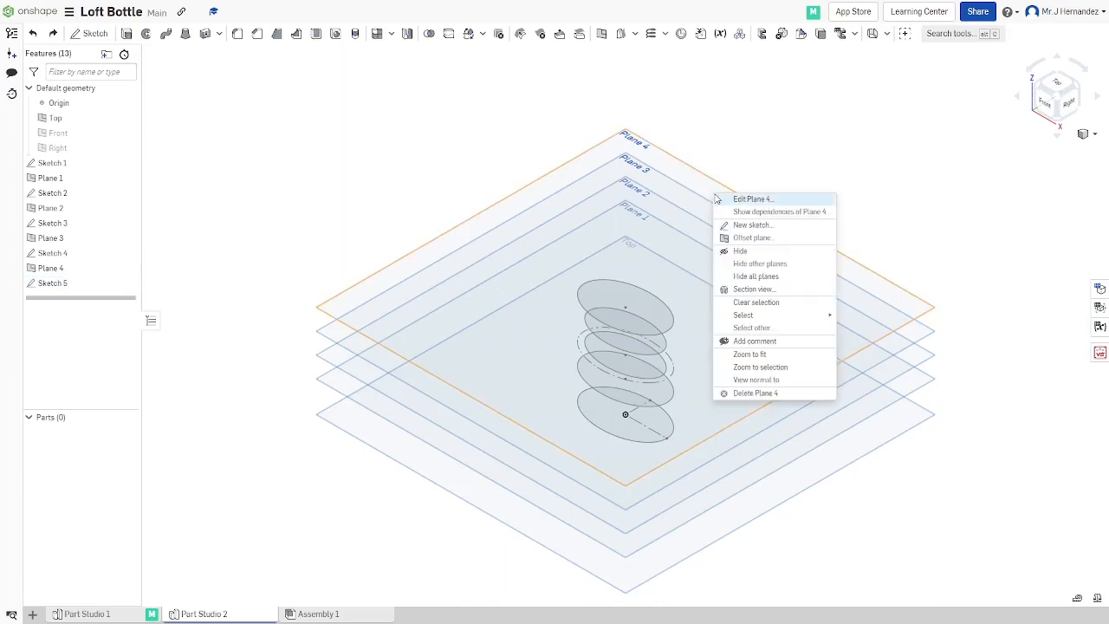
left_click(743, 237)
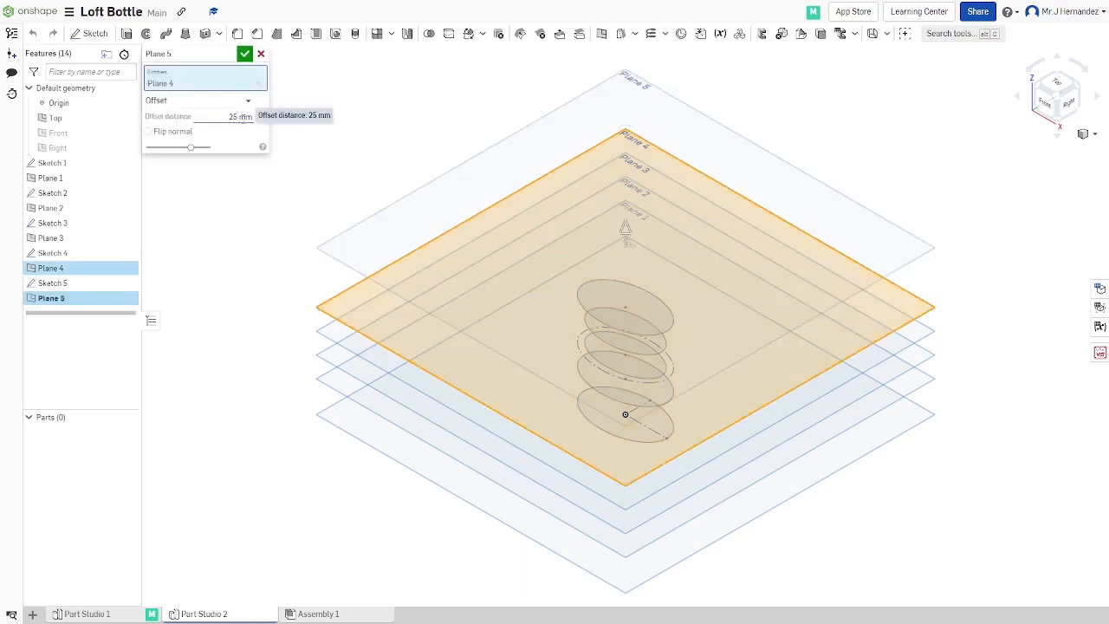
left_click(242, 119)
type("1")
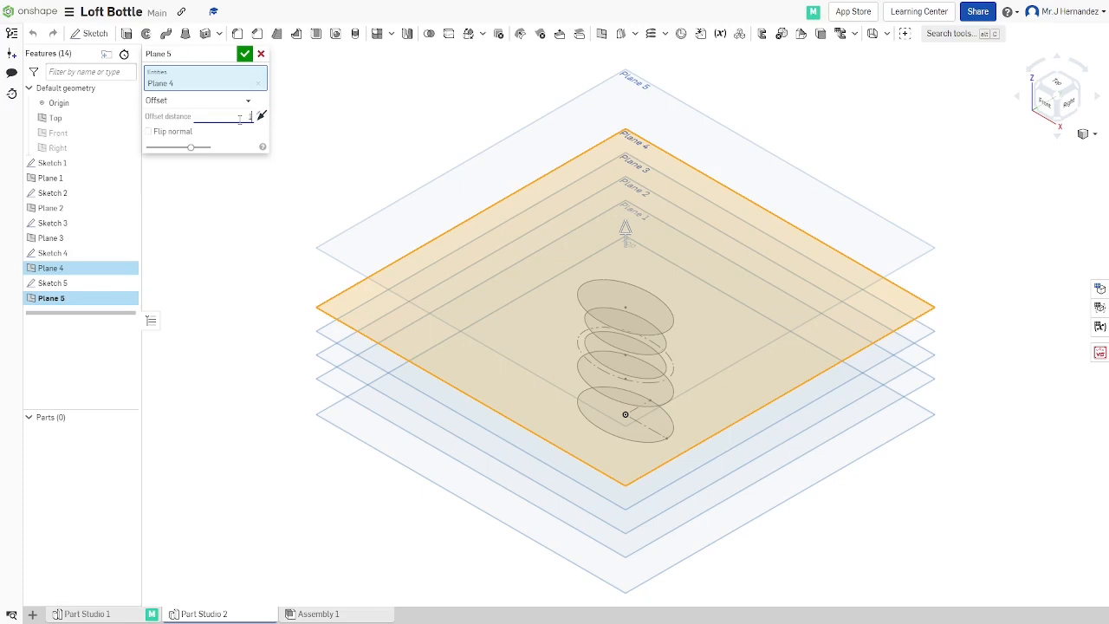
type("5 mm")
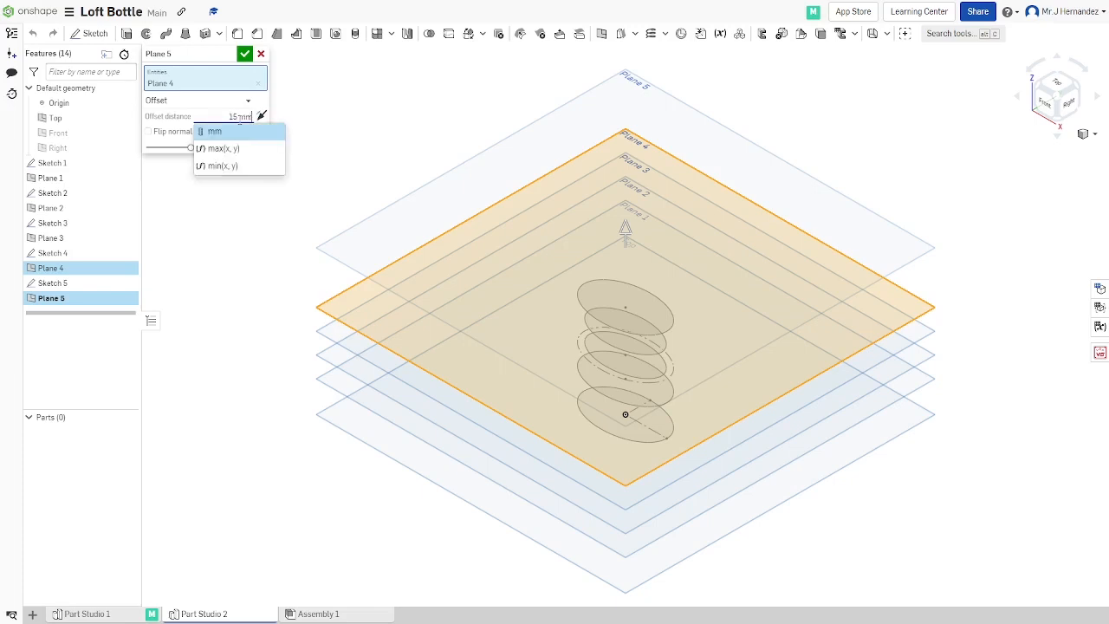
key("Return")
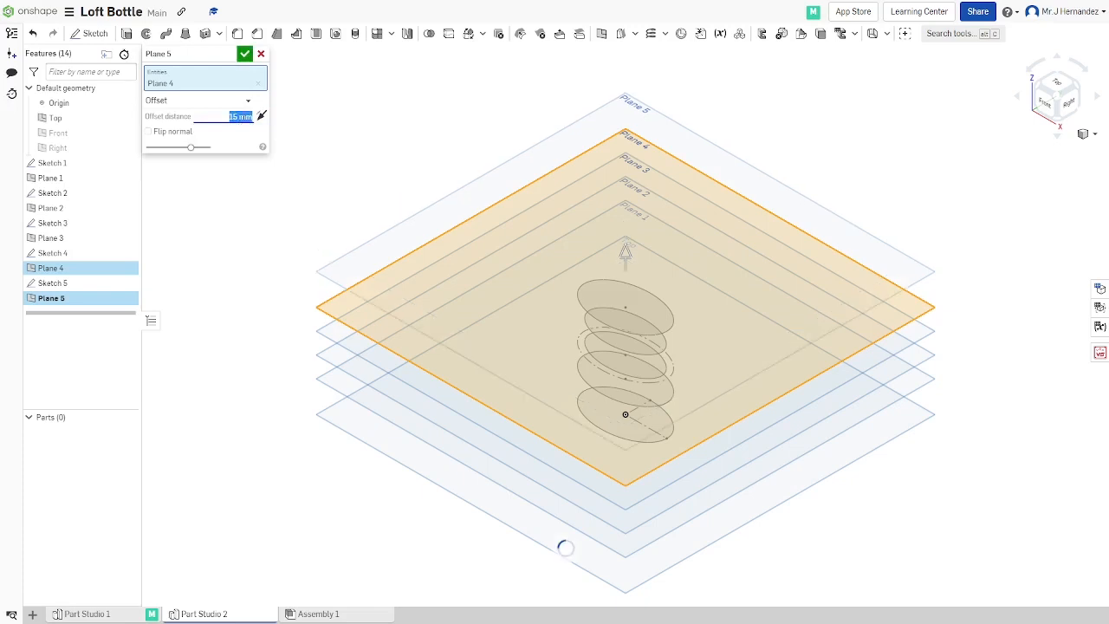
left_click(244, 54)
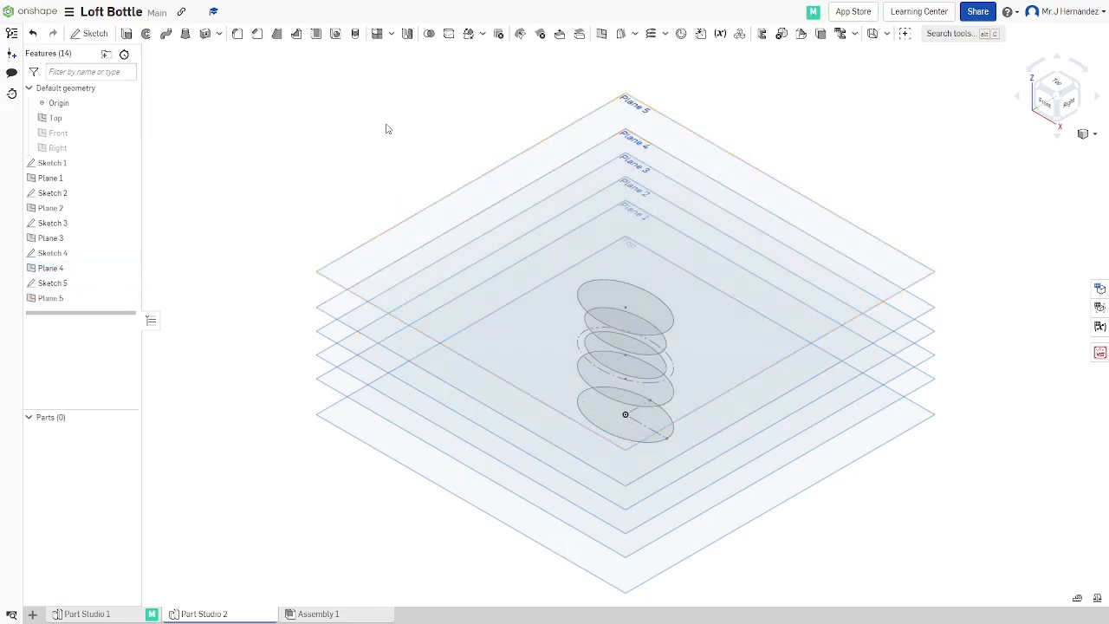
- Start a sketch on Plane 5, project the ellipse from Plane 4 onto it, and close the sketch
right_click(718, 167)
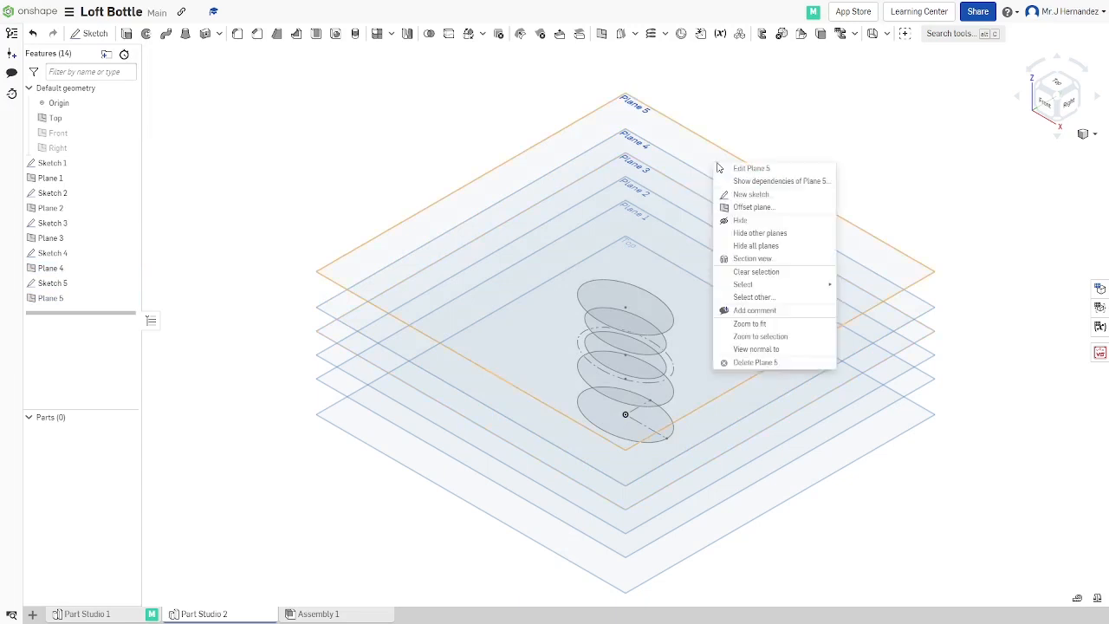
left_click(733, 196)
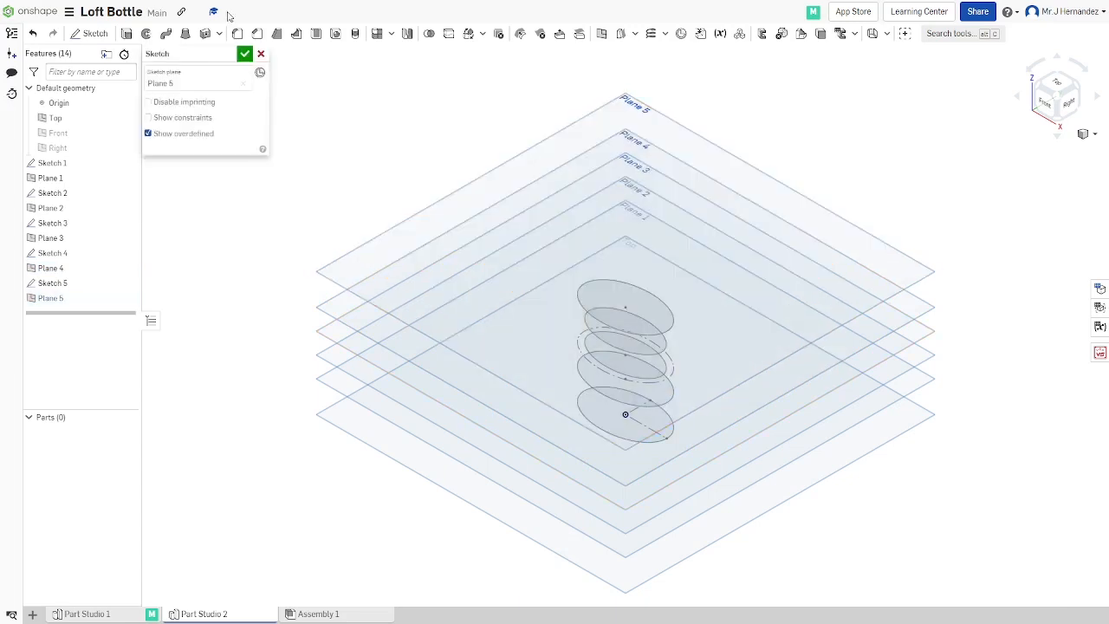
left_click(324, 34)
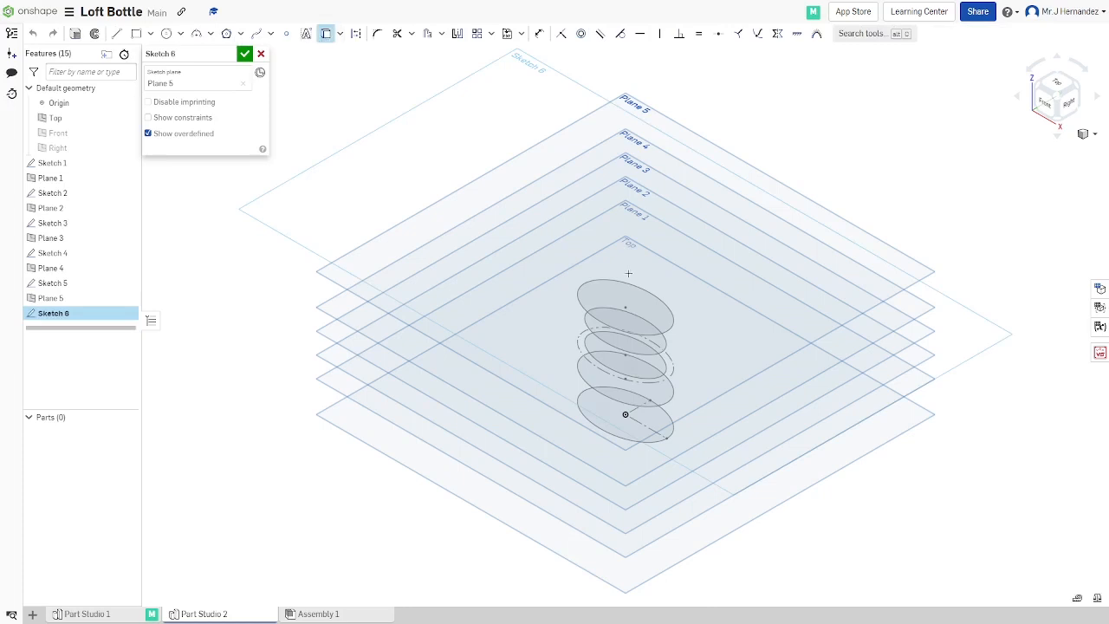
left_click(632, 287)
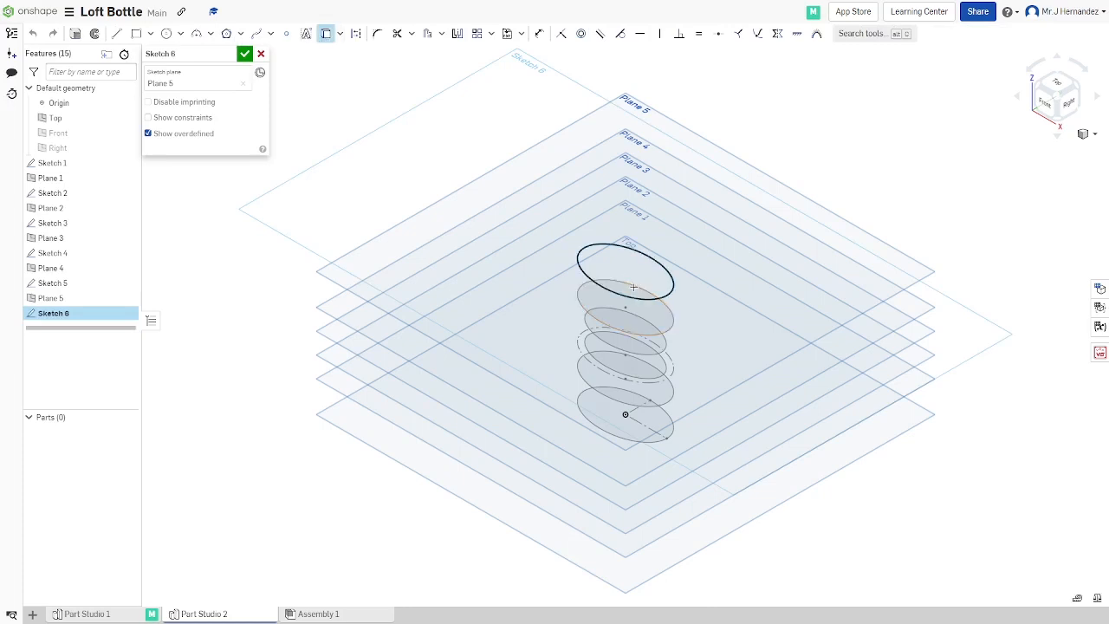
left_click(245, 56)
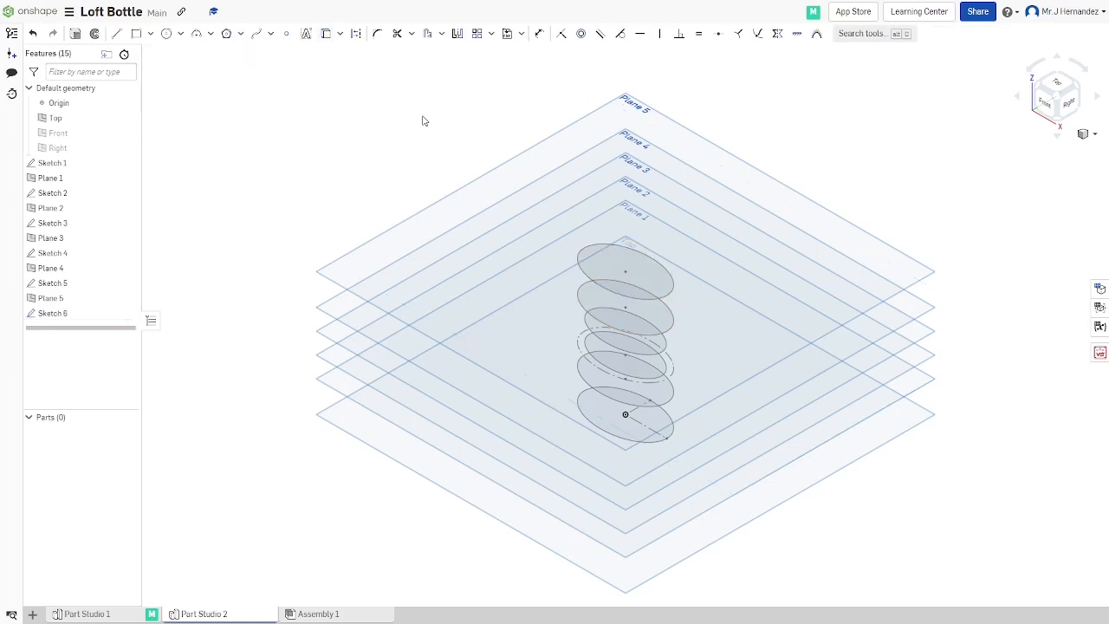
- Create a plane offset 15 mm above Plane 5
right_click(704, 155)
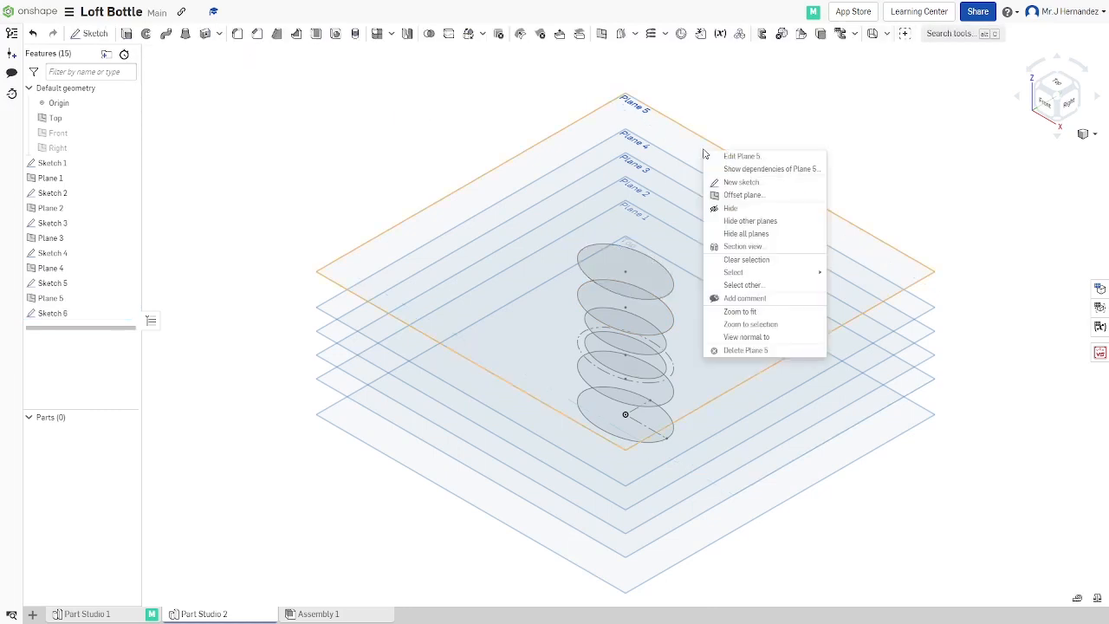
left_click(728, 197)
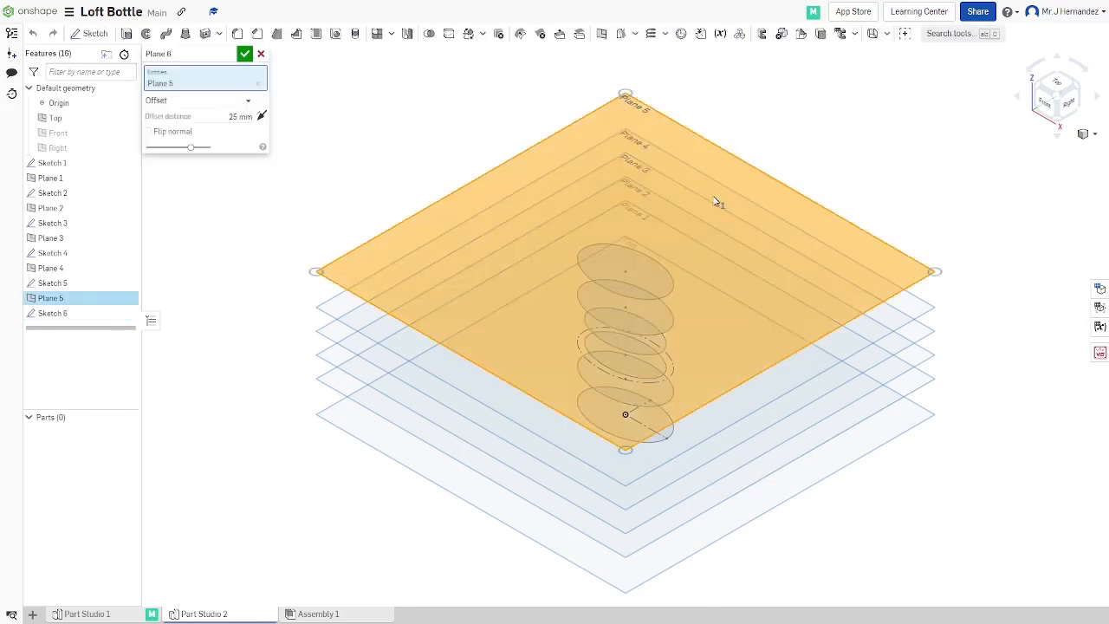
left_click(227, 115)
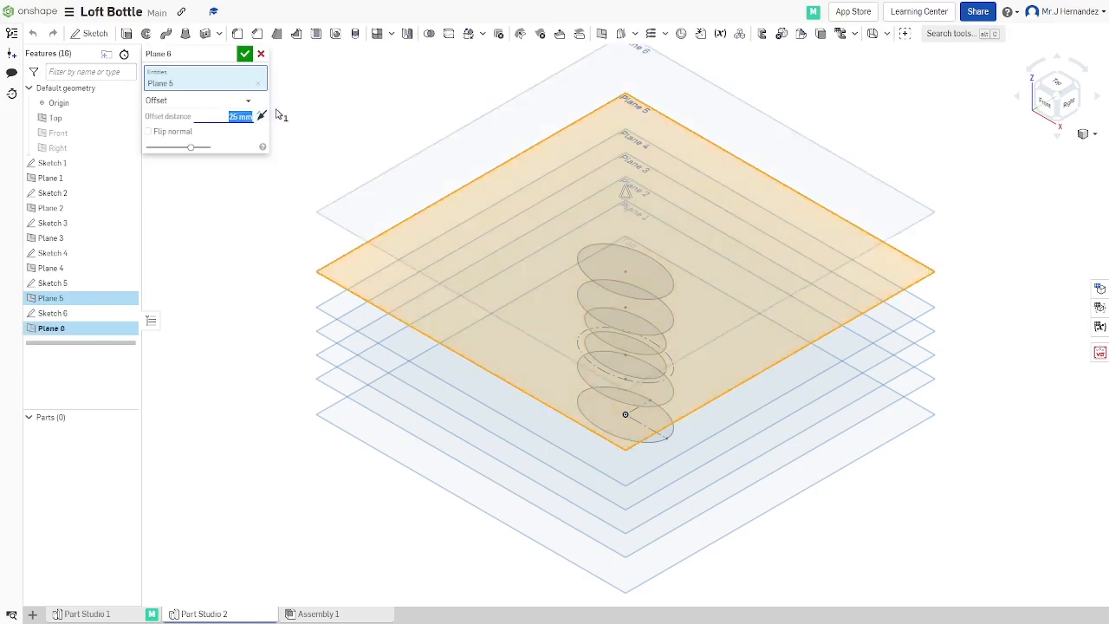
type("15")
key("Return")
left_click(244, 54)
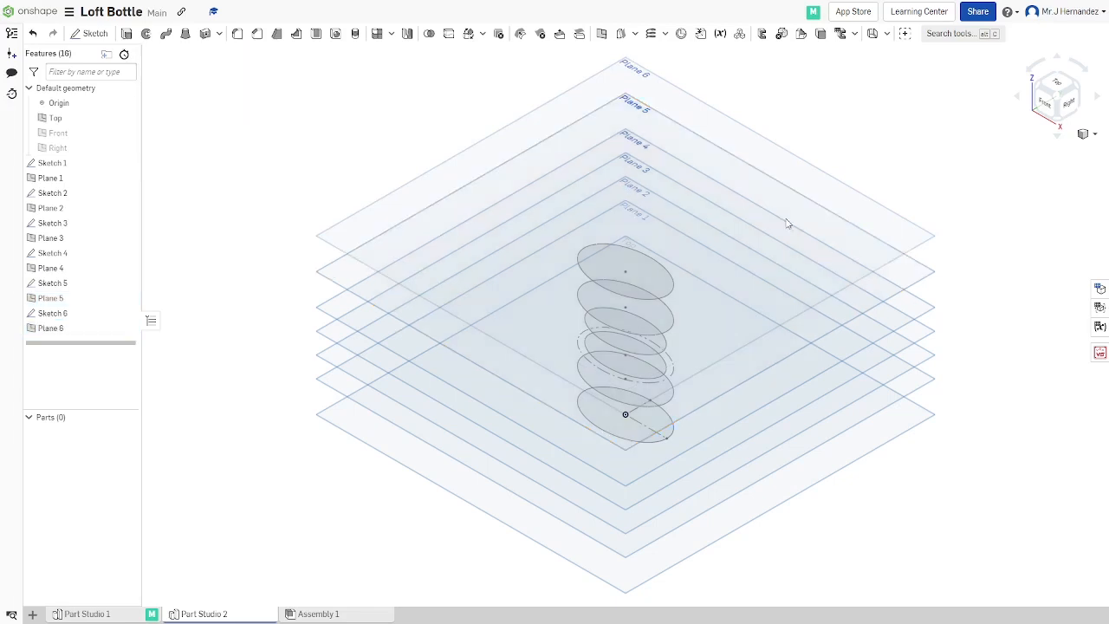
- Start a new sketch on Plane 6, the uppermost plane
right_click(662, 259)
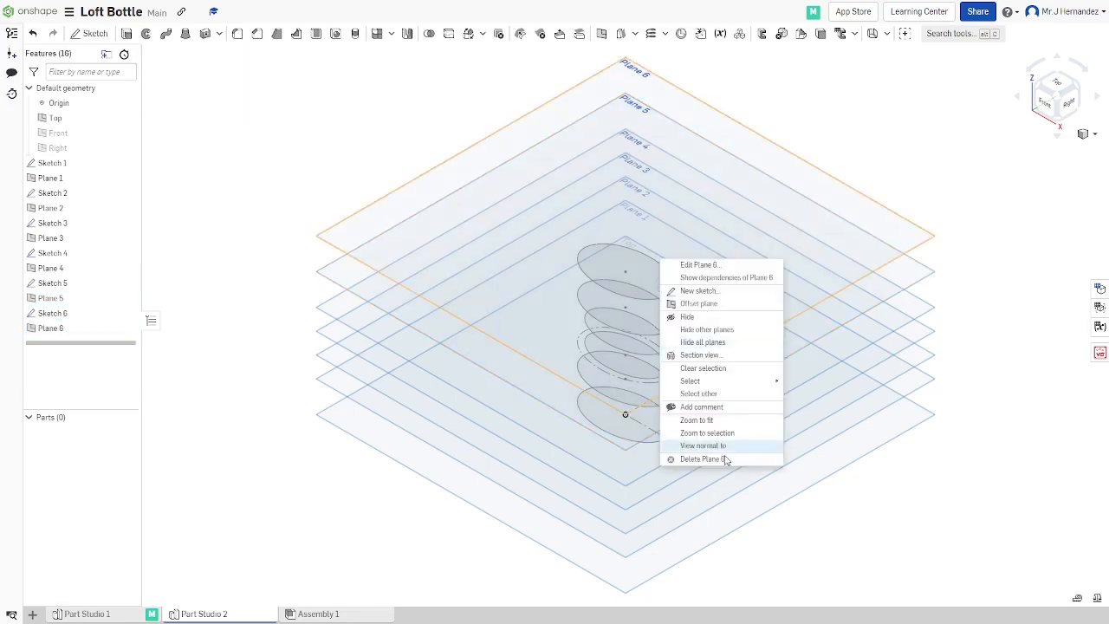
left_click(984, 442)
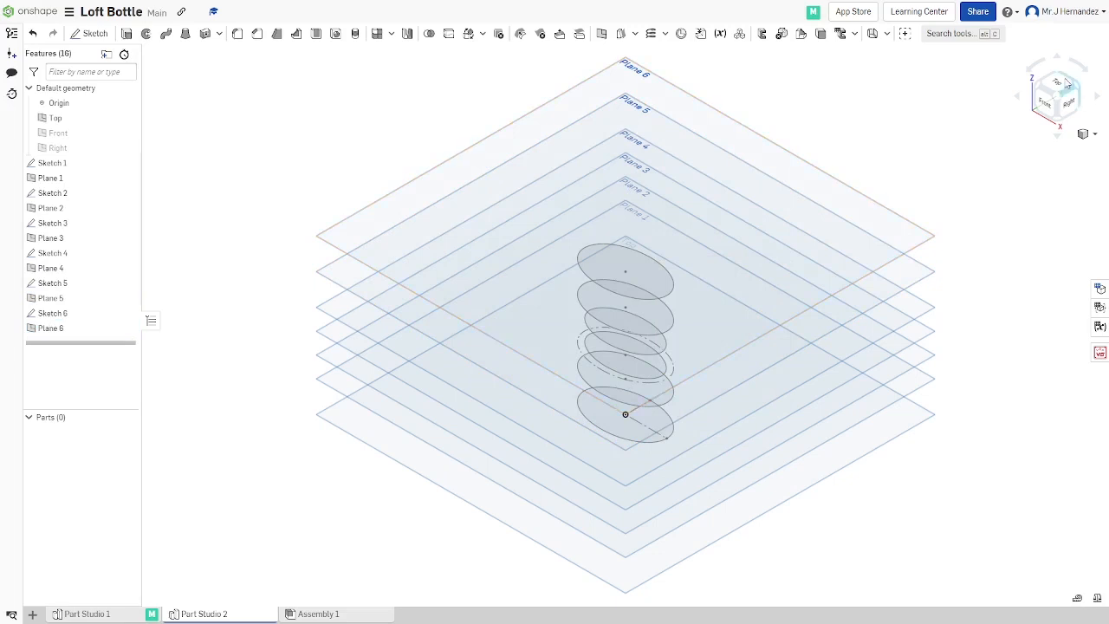
left_click(1058, 84)
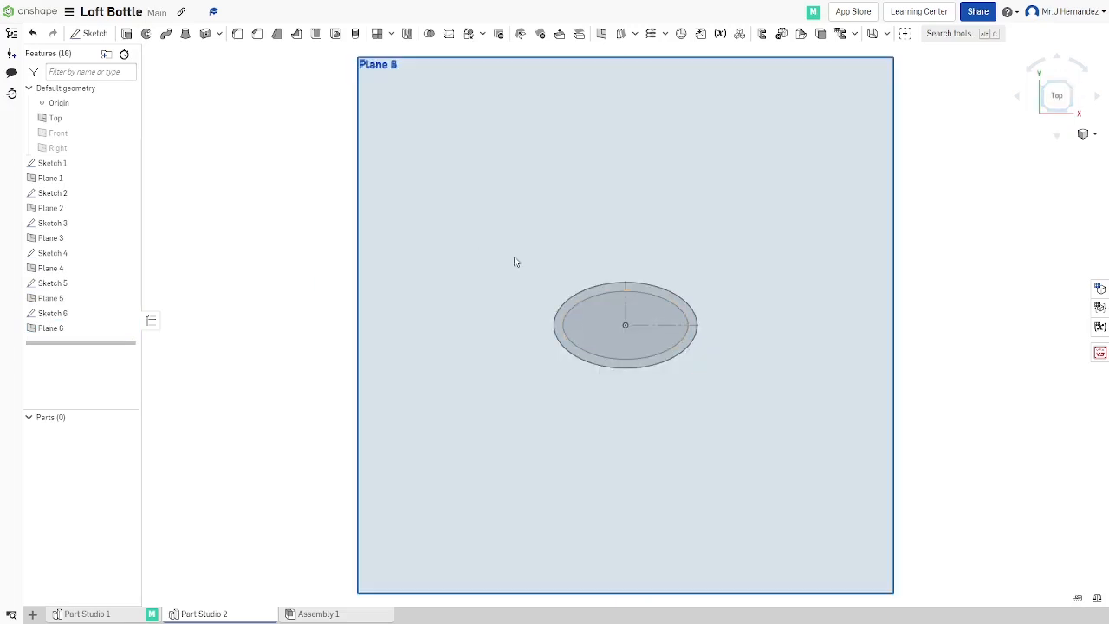
scroll(512, 260, "up", 2)
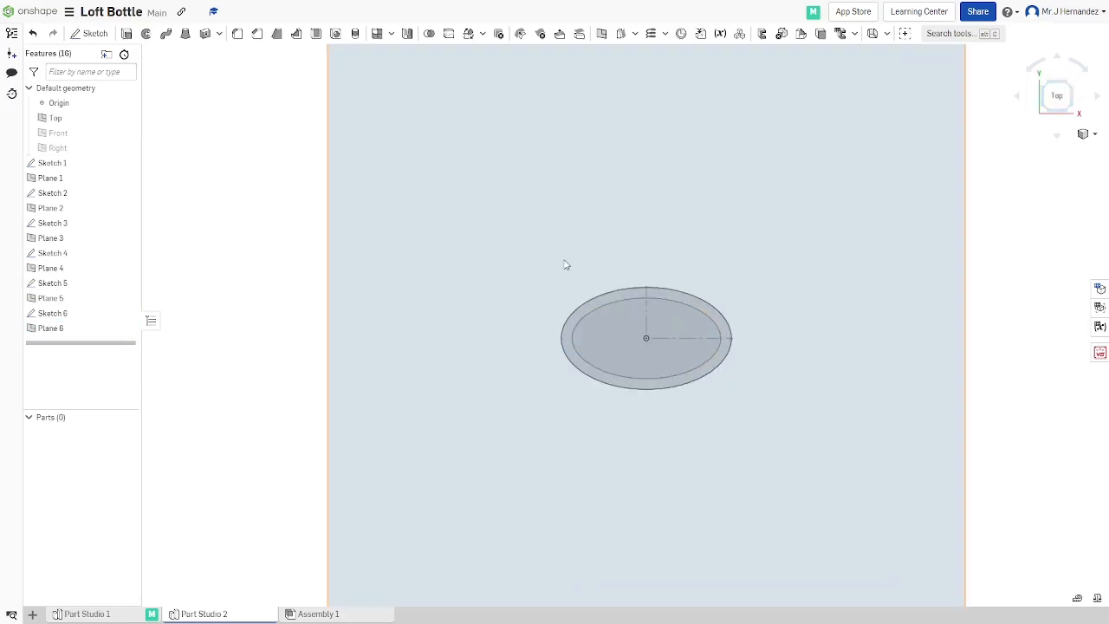
right_click(843, 252)
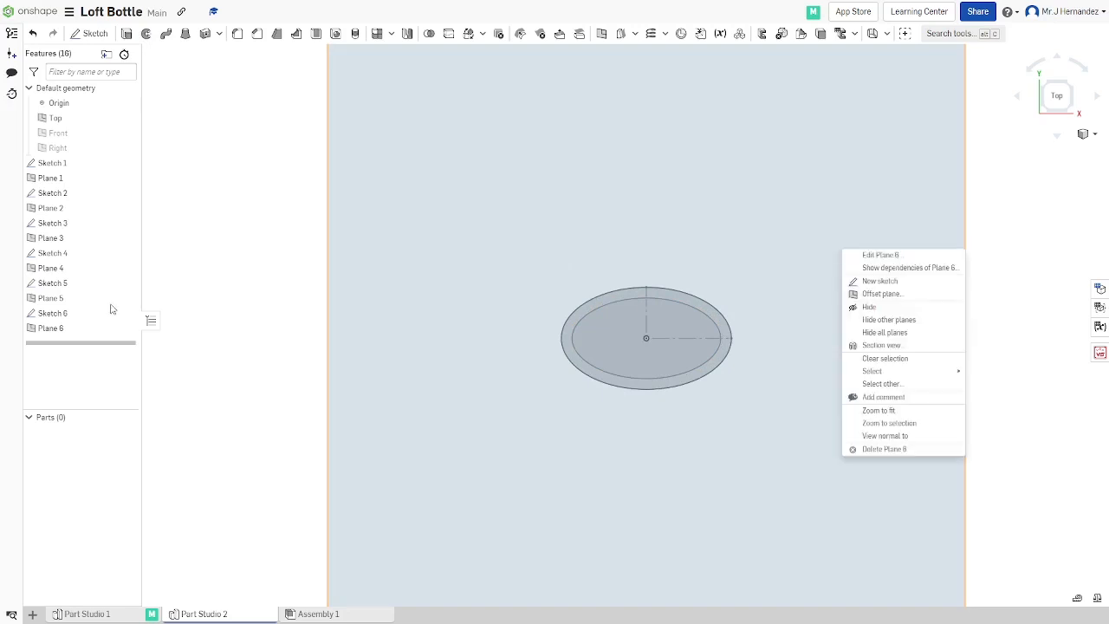
right_click(63, 329)
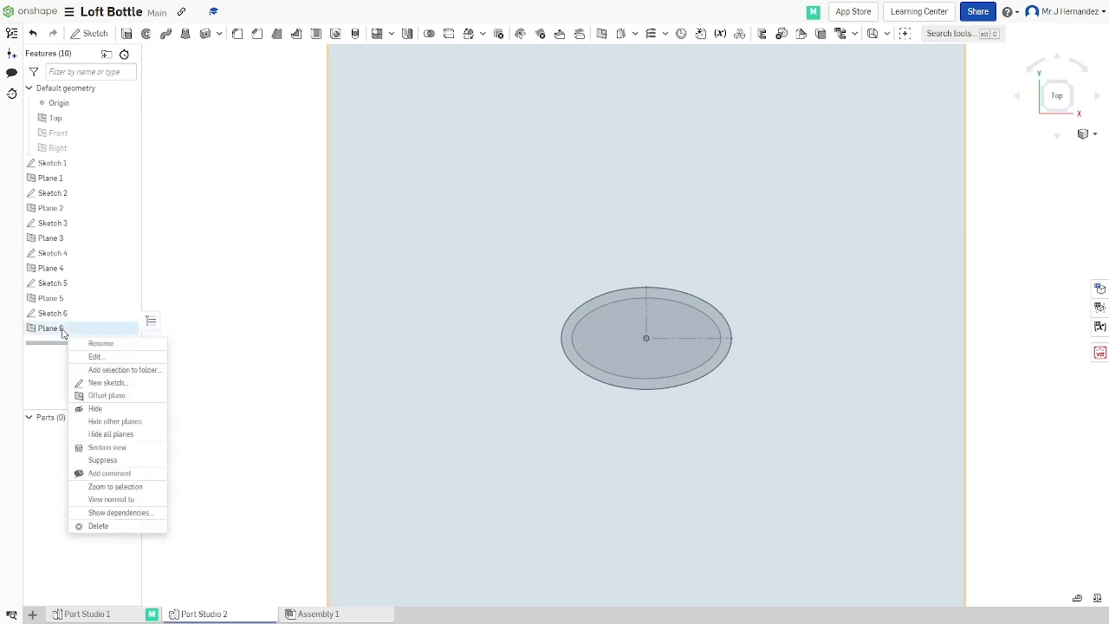
left_click(102, 382)
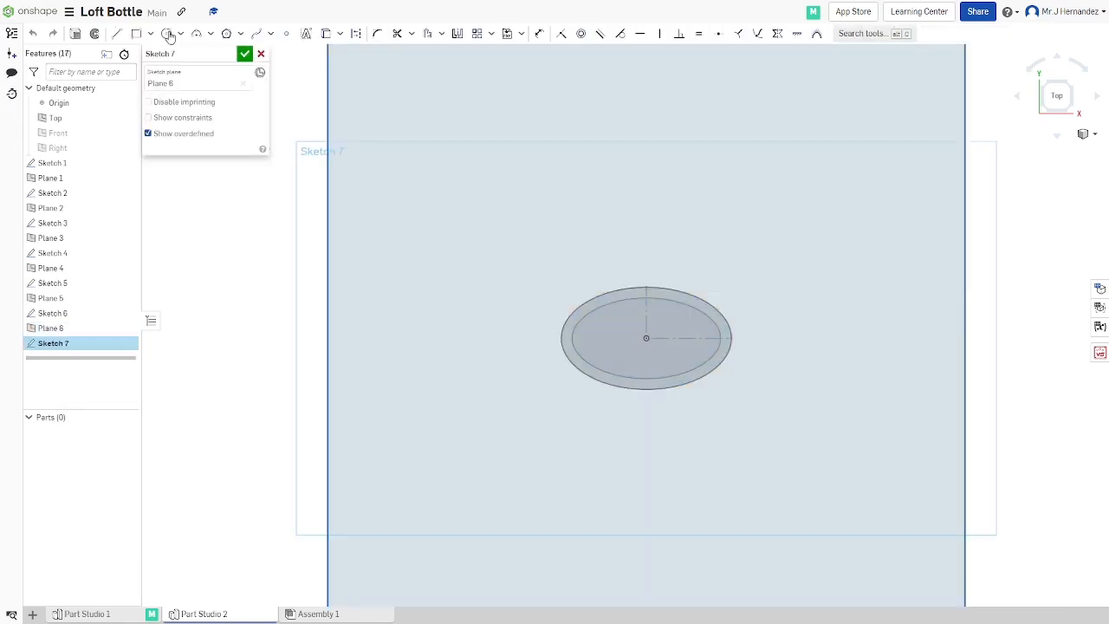
- Draw a circle centred on the origin with a diameter of 10 mm and close the sketch
key("c")
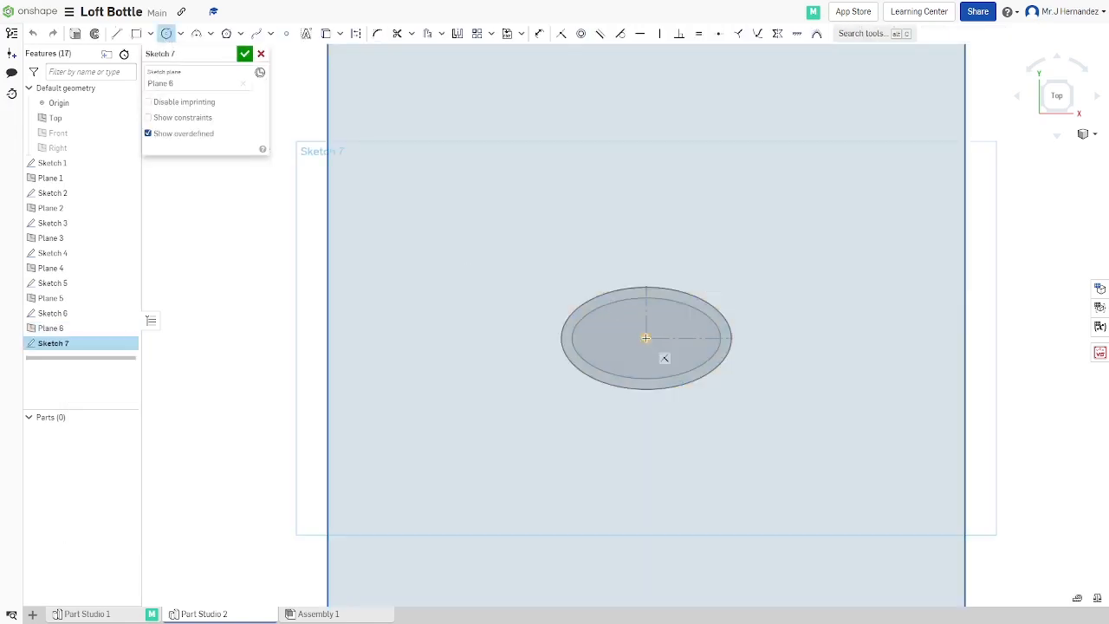
left_click(646, 338)
left_click(665, 337)
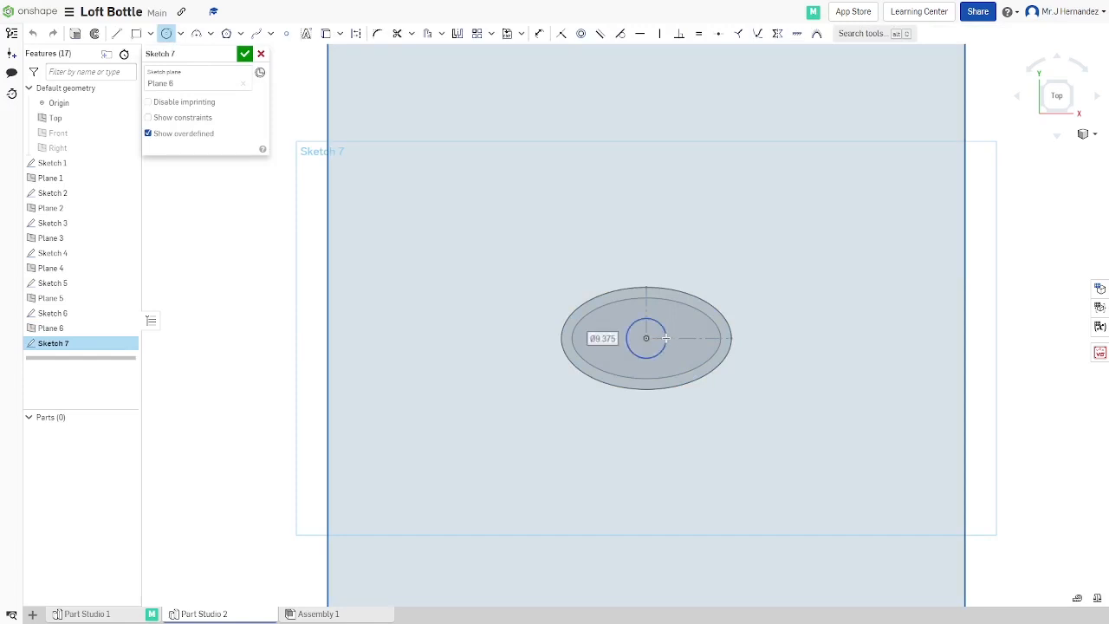
type("1")
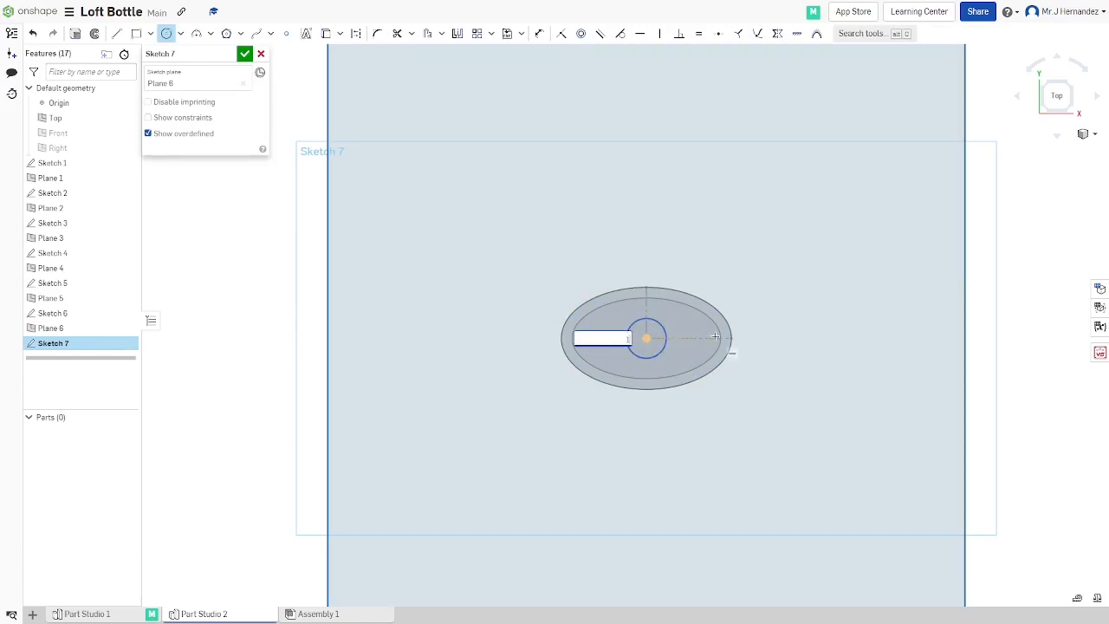
type("0")
key("Return")
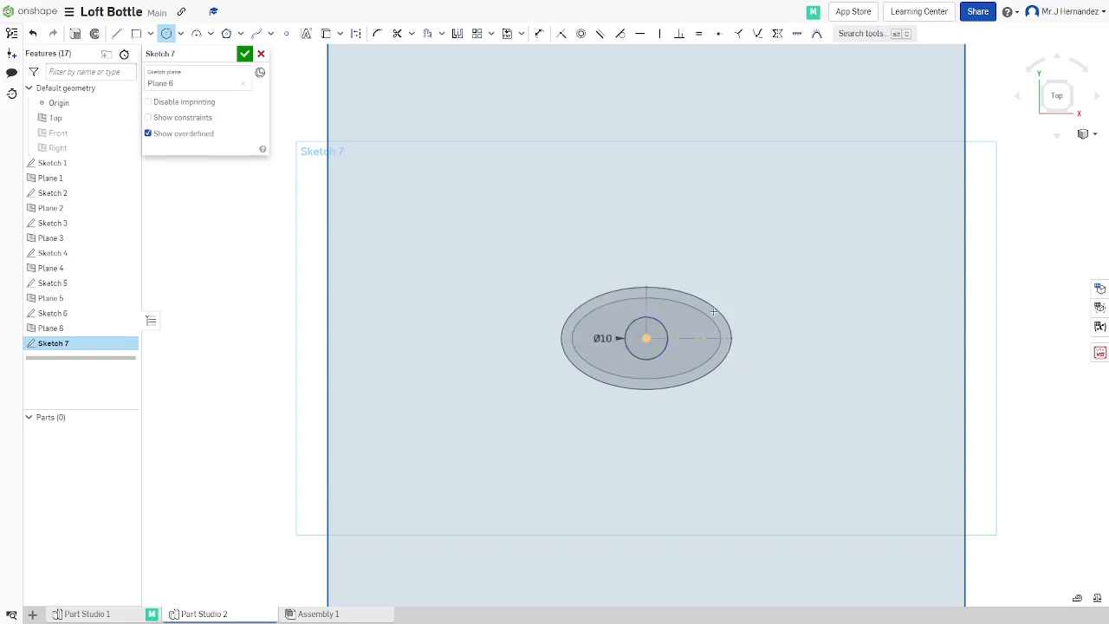
left_click(244, 53)
right_click(1028, 296)
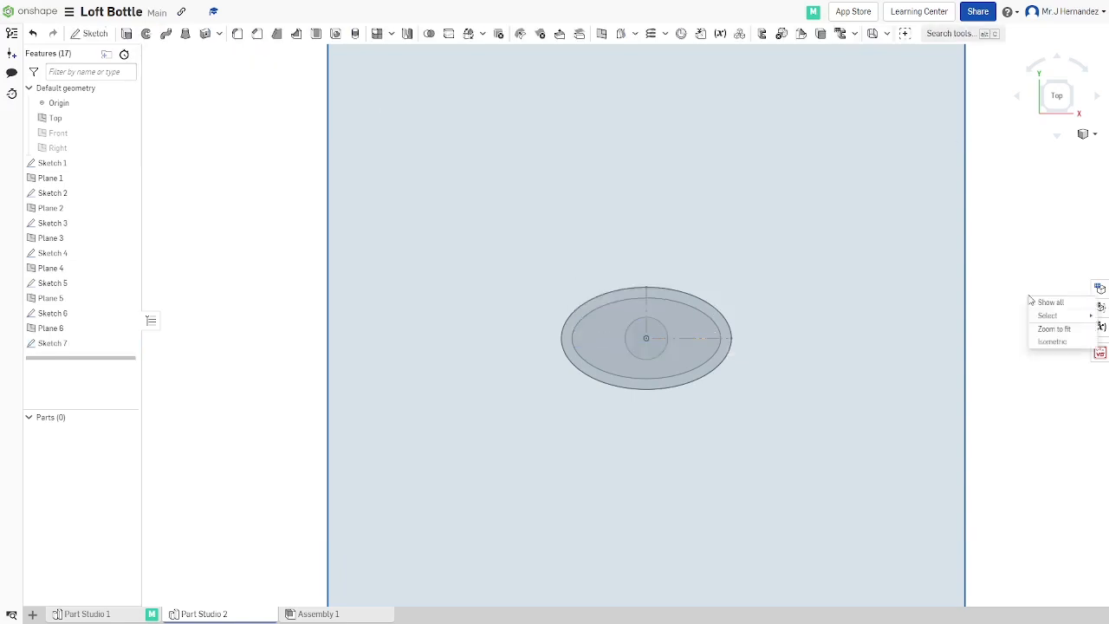
- Loft a new solid through the seven profiles in order, from the base ellipse of Sketch 1 up to the neck circle of Sketch 7
left_click(1050, 342)
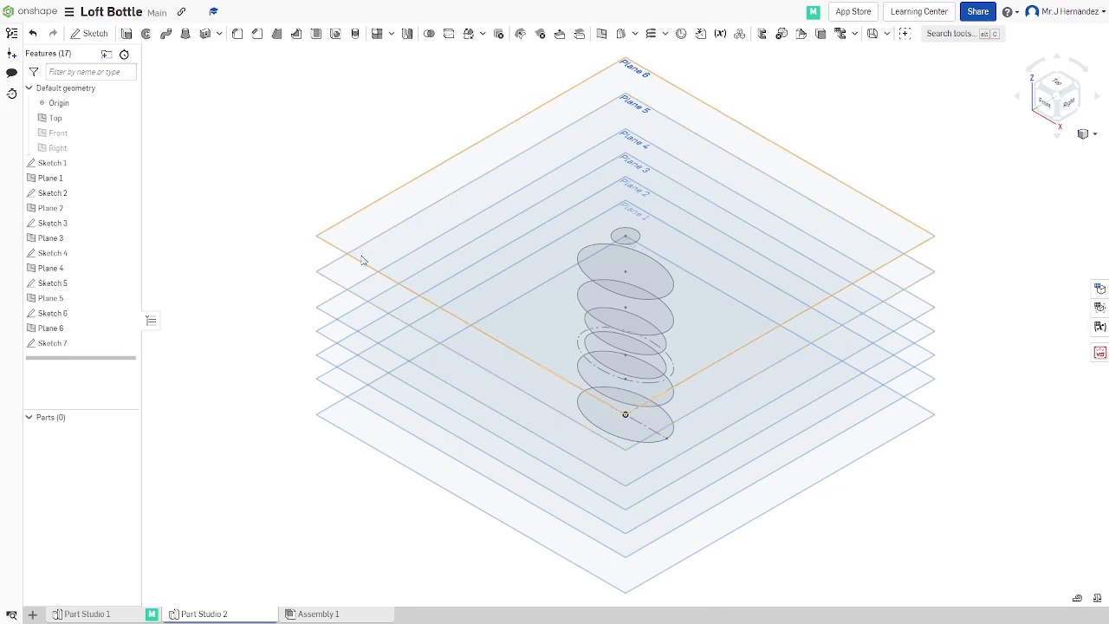
left_click(597, 433)
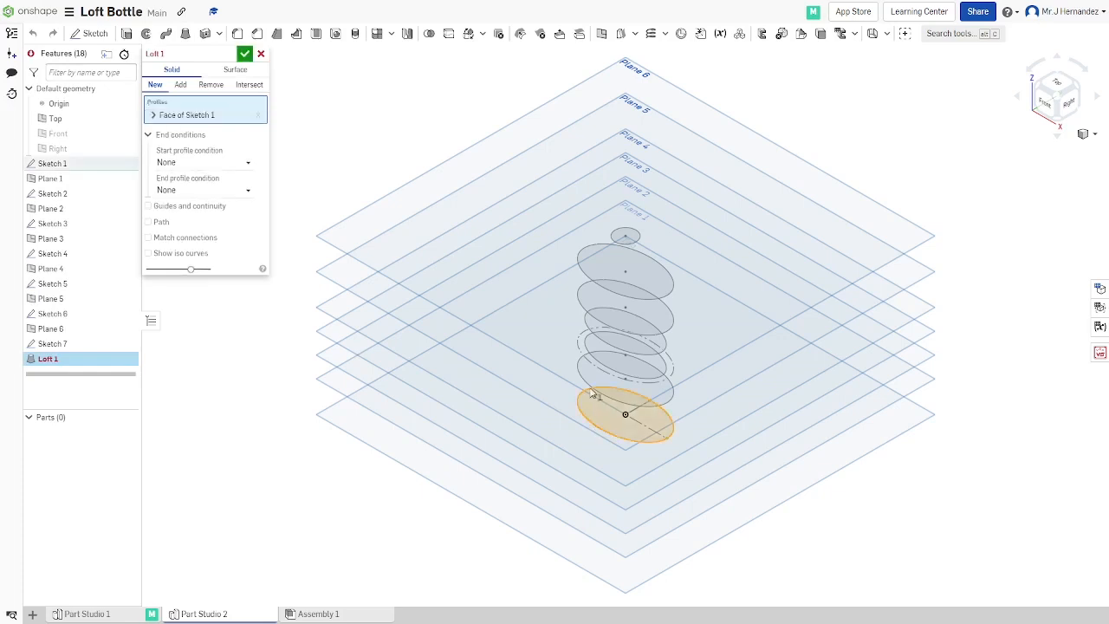
left_click(592, 392)
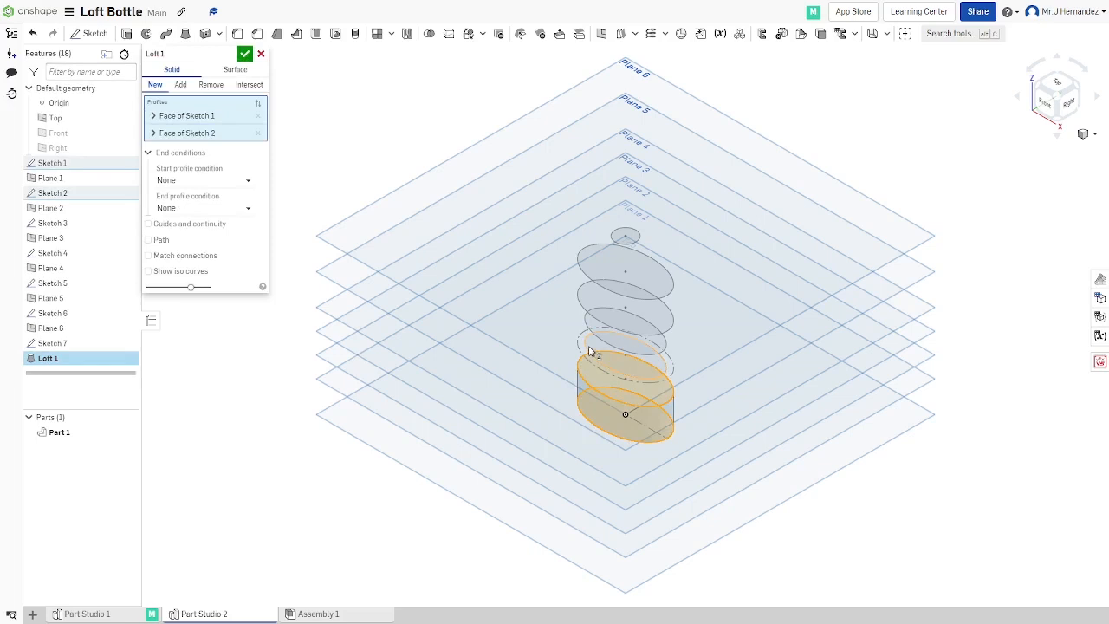
left_click(590, 350)
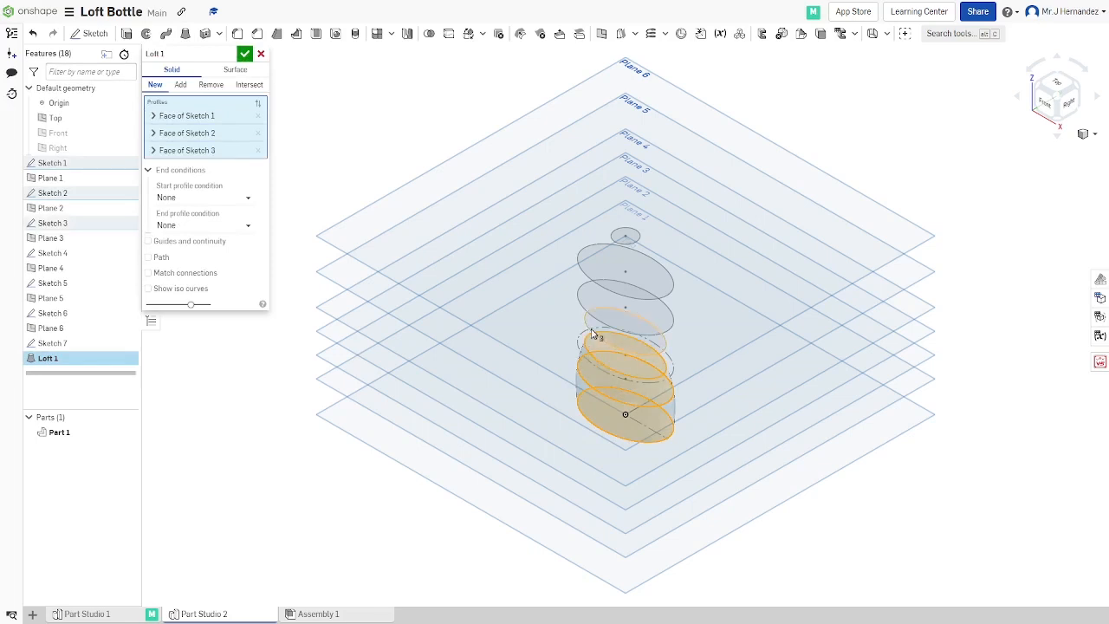
left_click(593, 332)
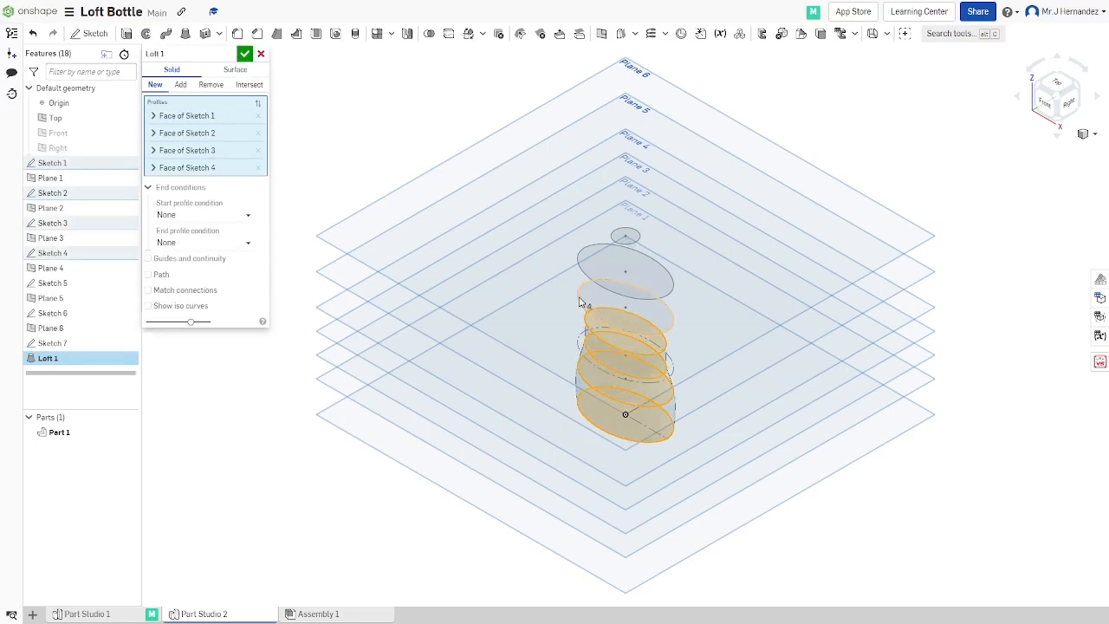
left_click(581, 300)
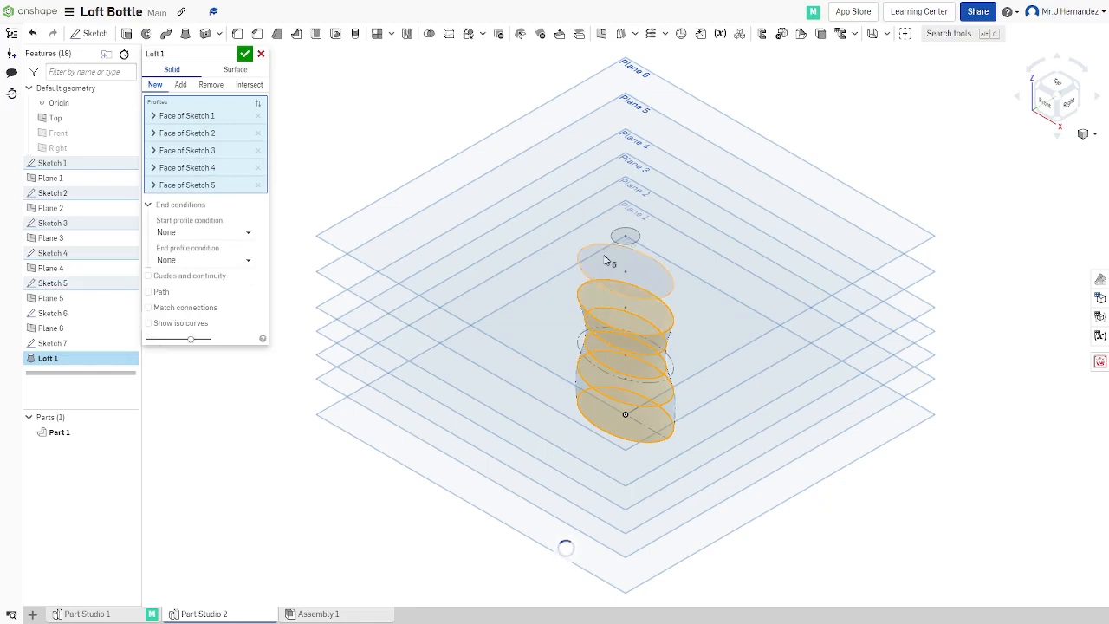
left_click(614, 241)
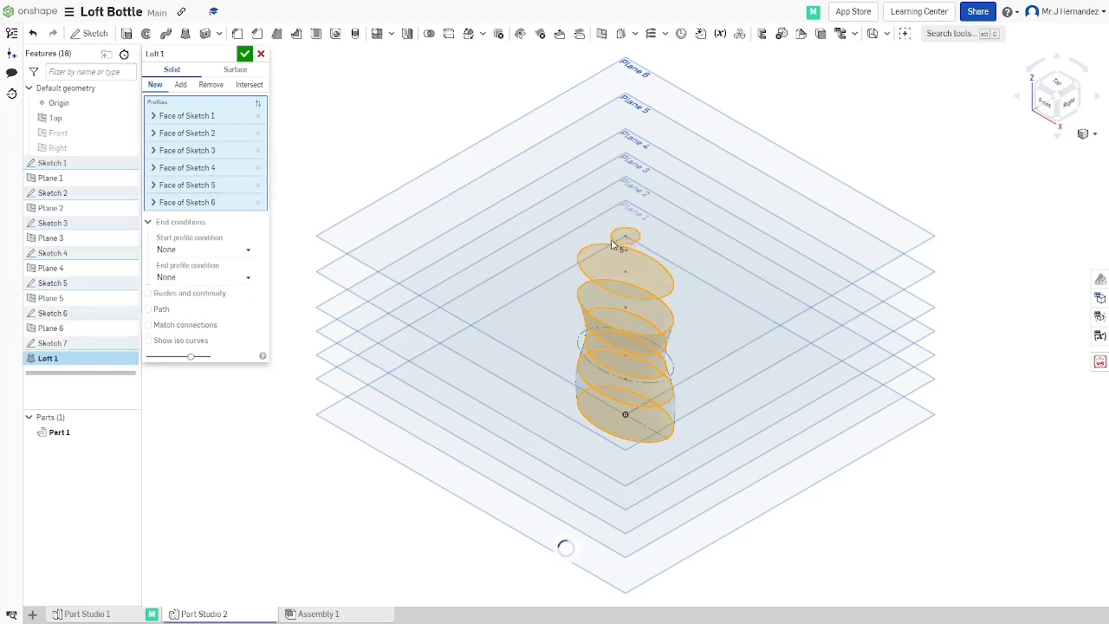
left_click(614, 245)
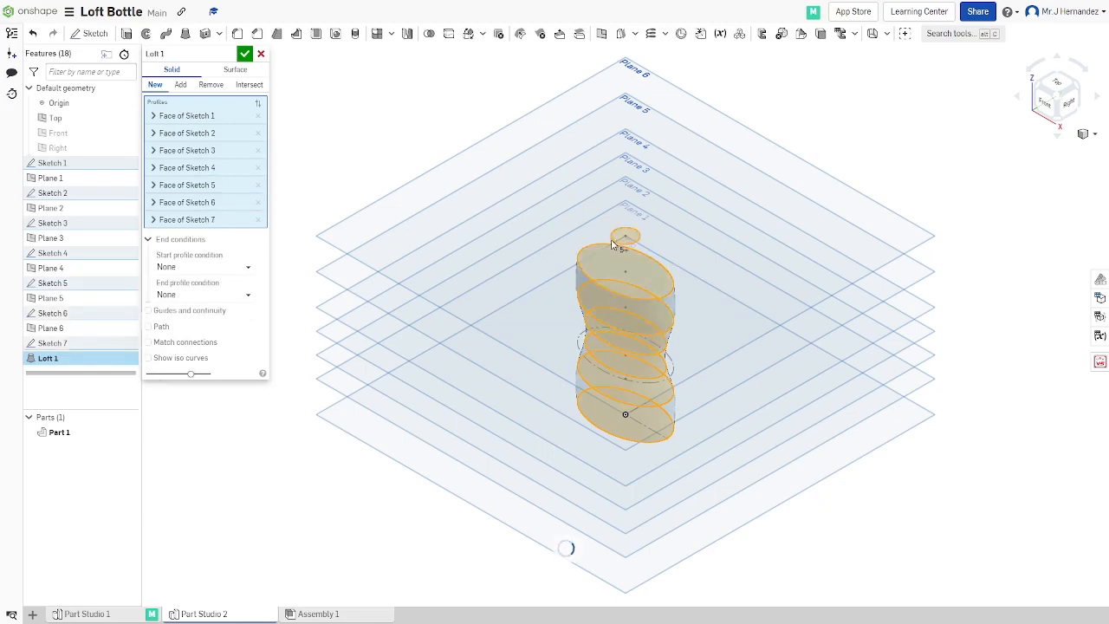
left_click(245, 54)
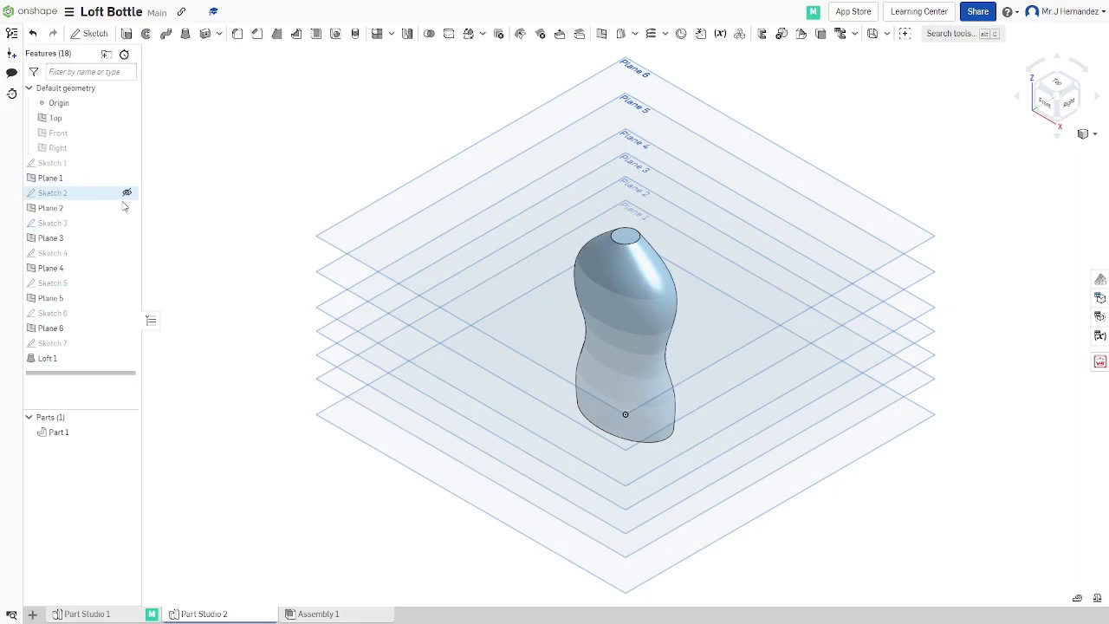
- Hide Planes 1 to 6 and the Top plane so only the lofted body is displayed
left_click(126, 209)
left_click(126, 239)
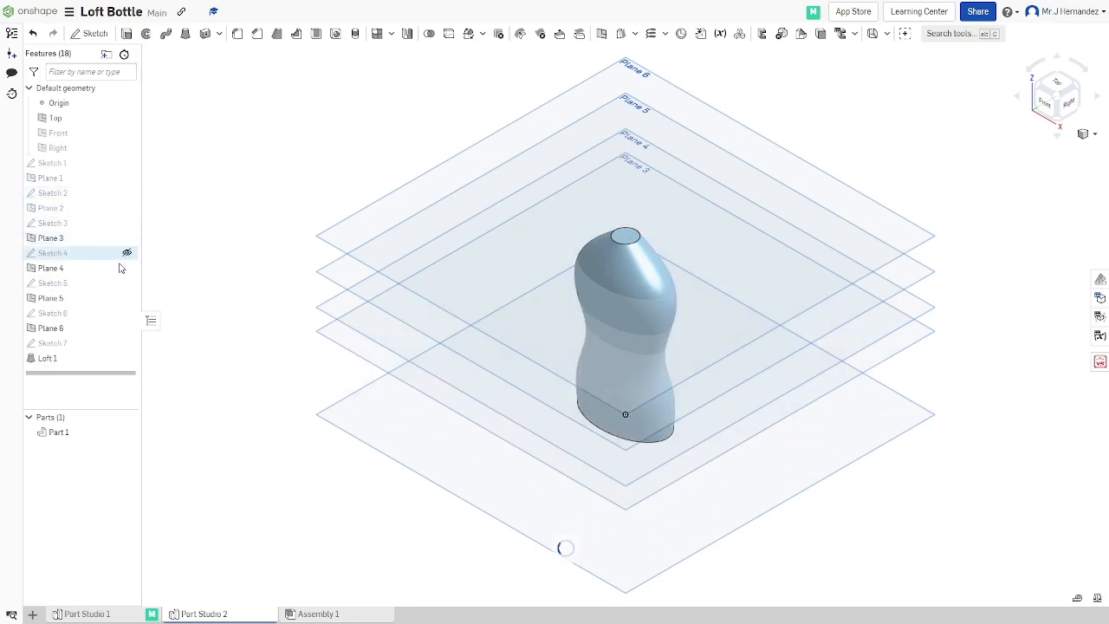
left_click(127, 268)
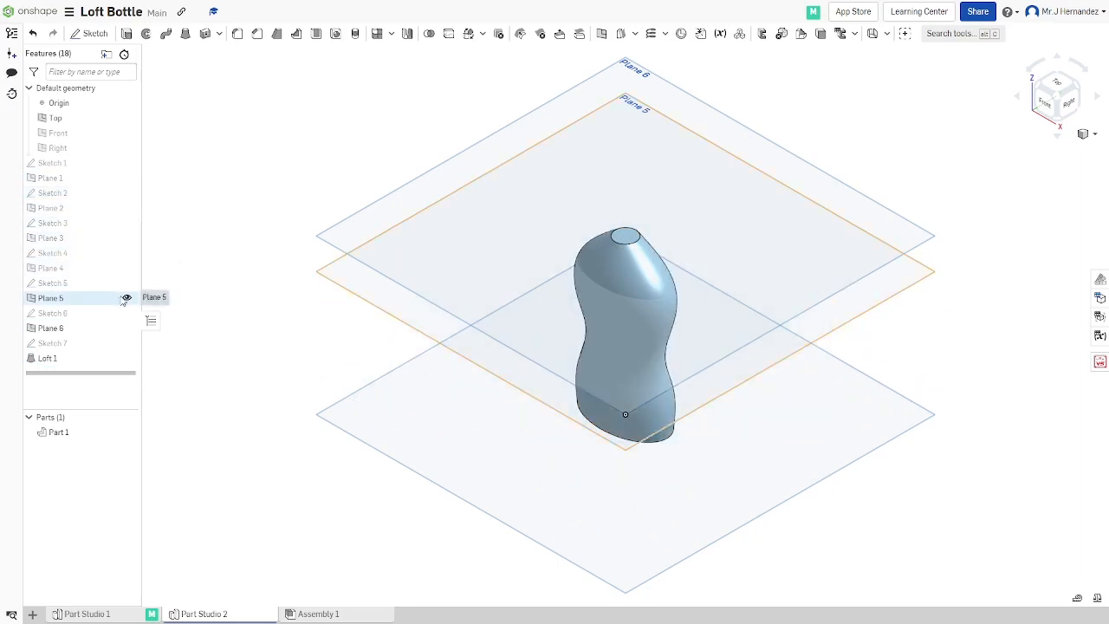
left_click(127, 299)
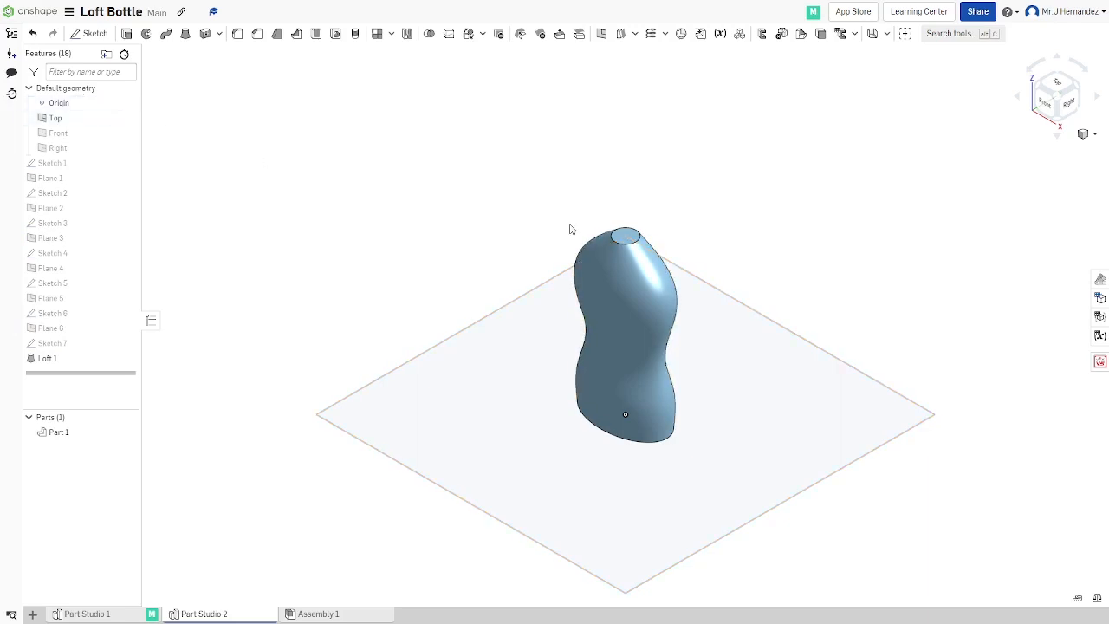
- Start a sketch on the loft's circular top face, project the face's edge into it, and close the sketch
right_click(627, 243)
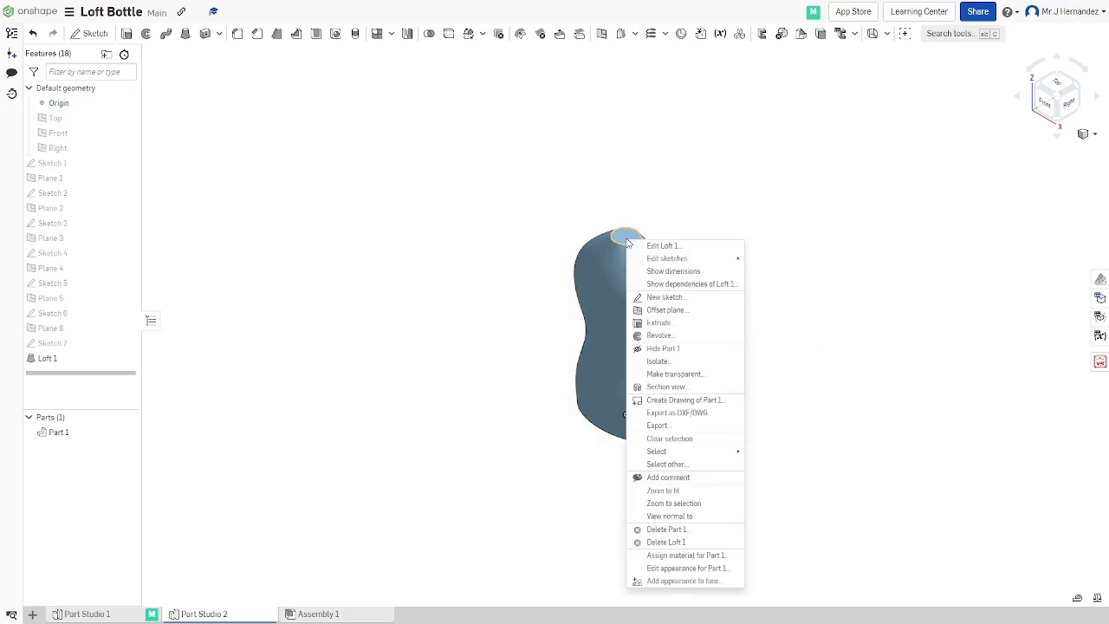
key("Escape")
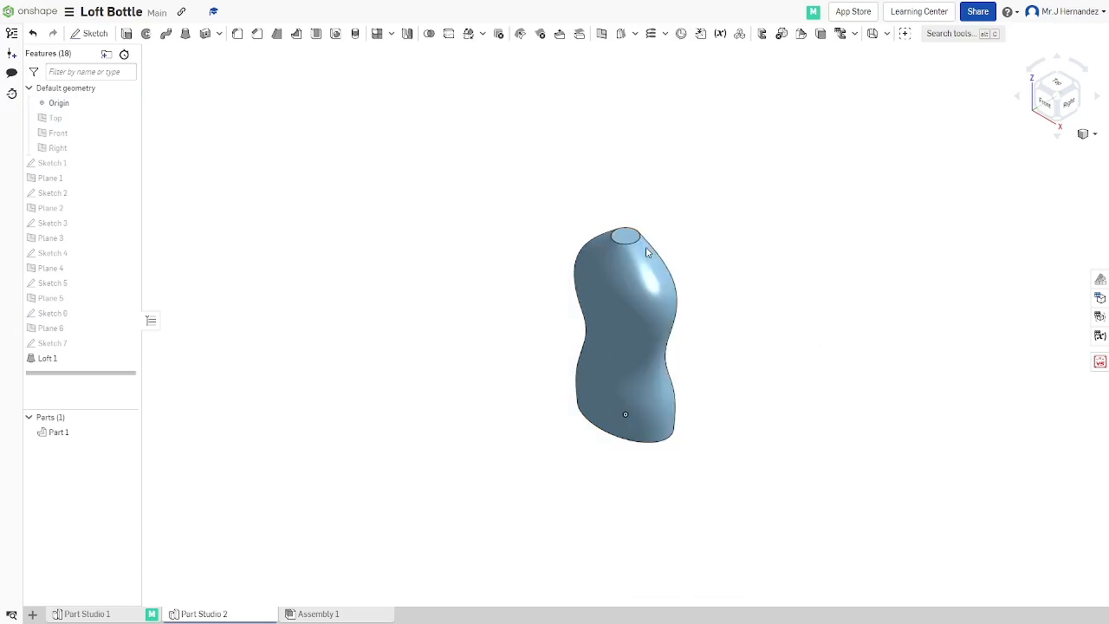
left_click(1057, 86)
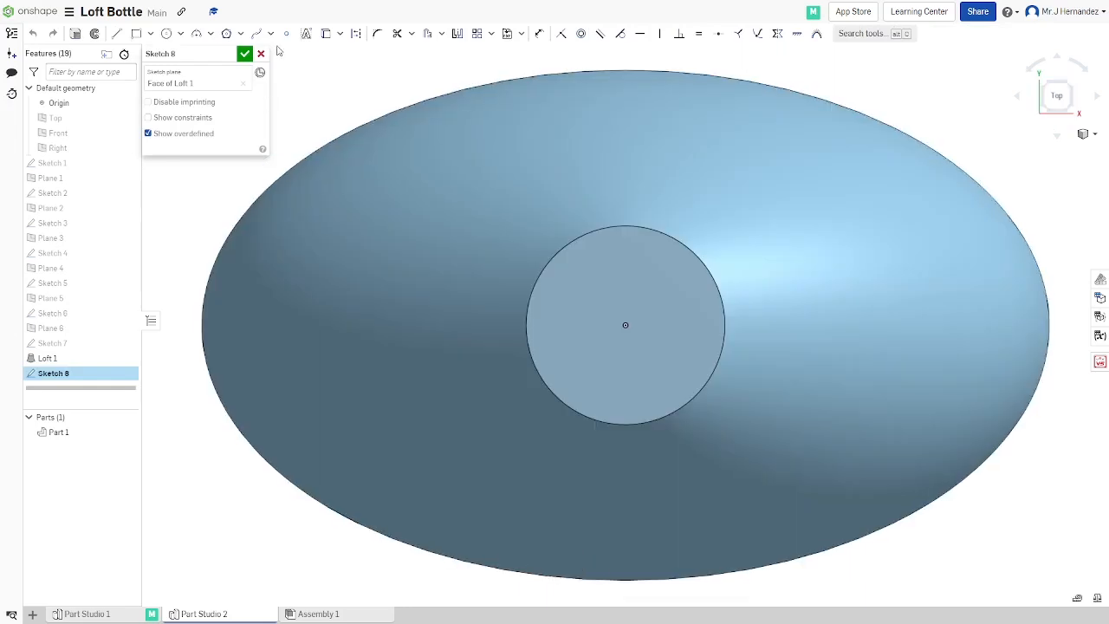
left_click(327, 37)
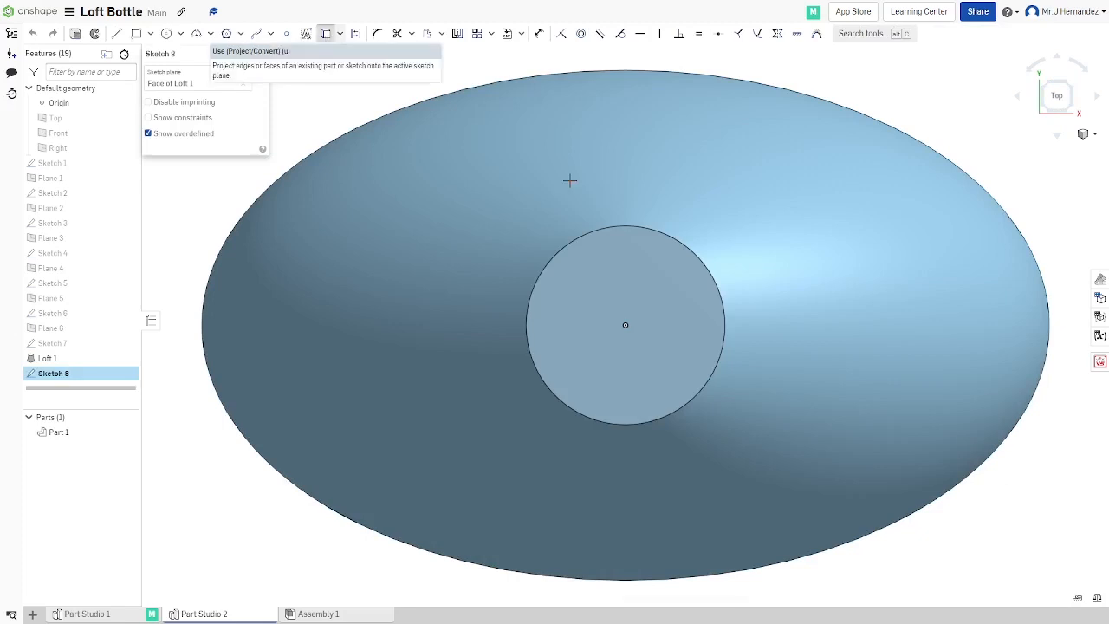
left_click(629, 227)
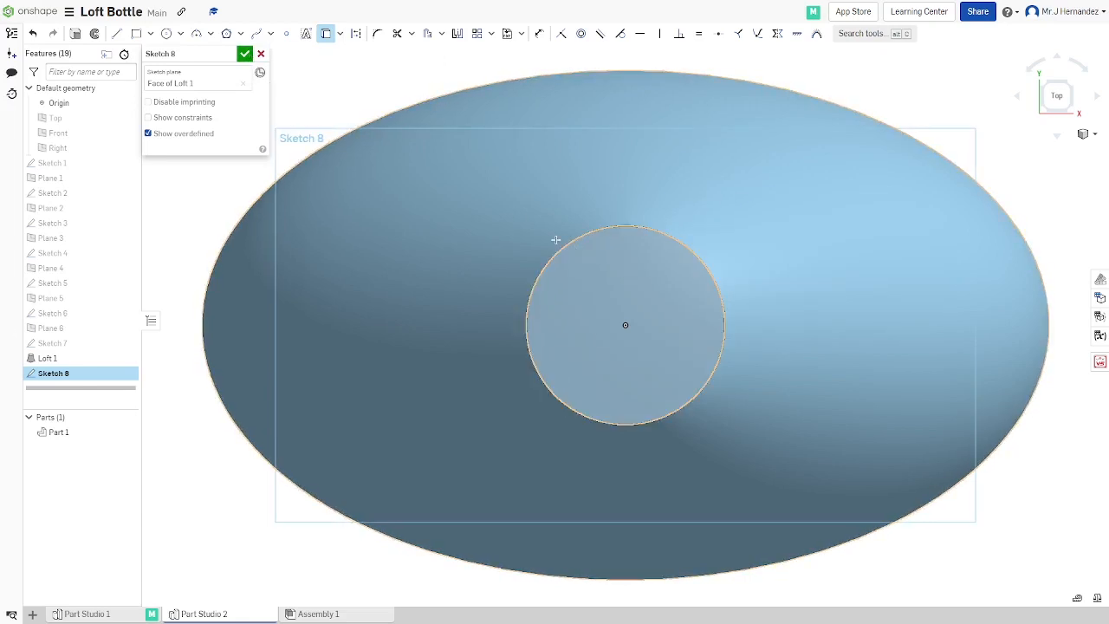
key("Return")
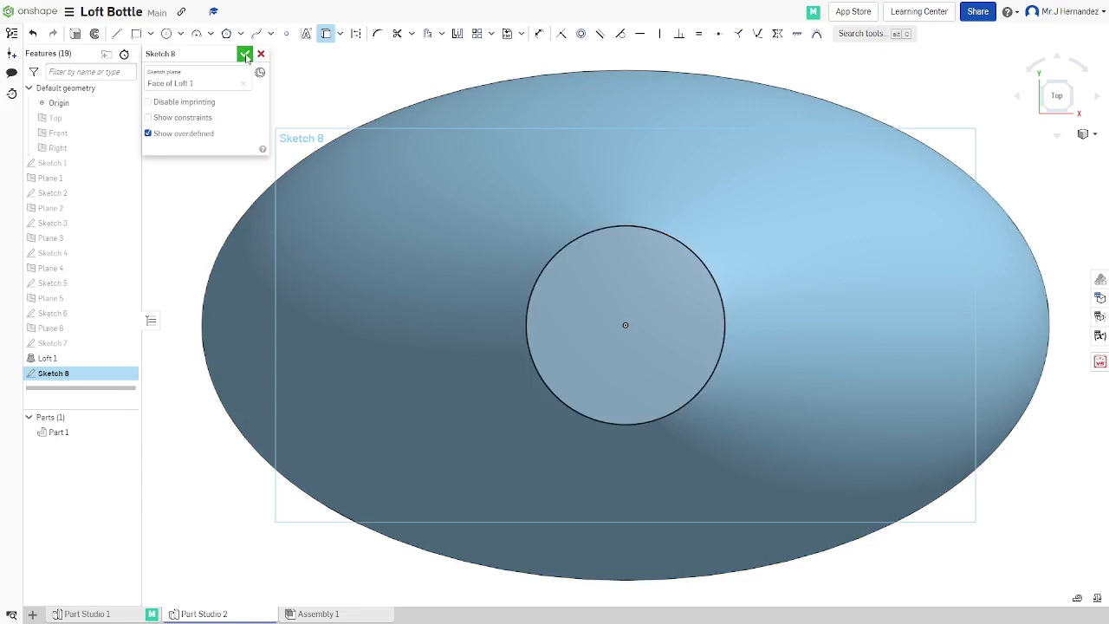
- Extrude the projected neck circle upward 10 mm, adding it to the bottle body
right_click_drag(682, 234, 684, 176)
scroll(684, 177, "down", 4)
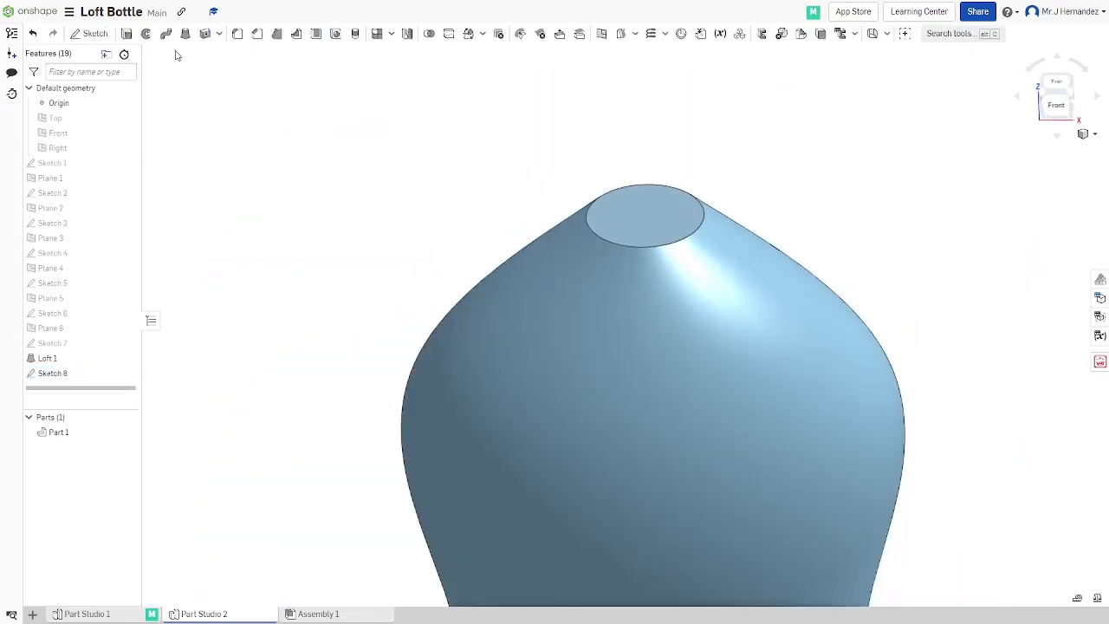
left_click(126, 33)
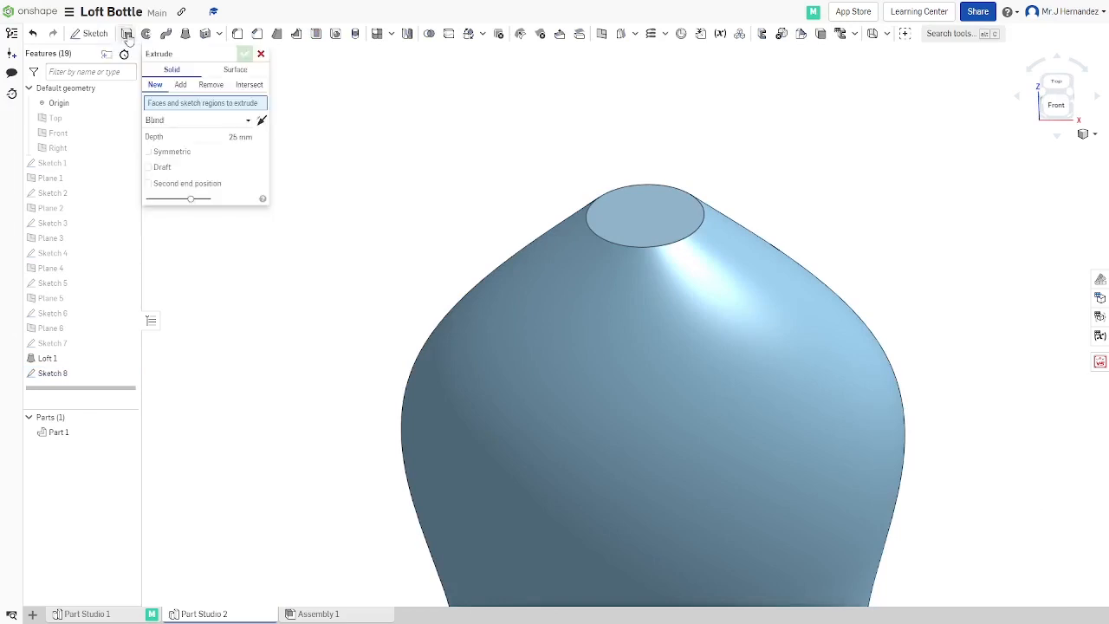
left_click(646, 213)
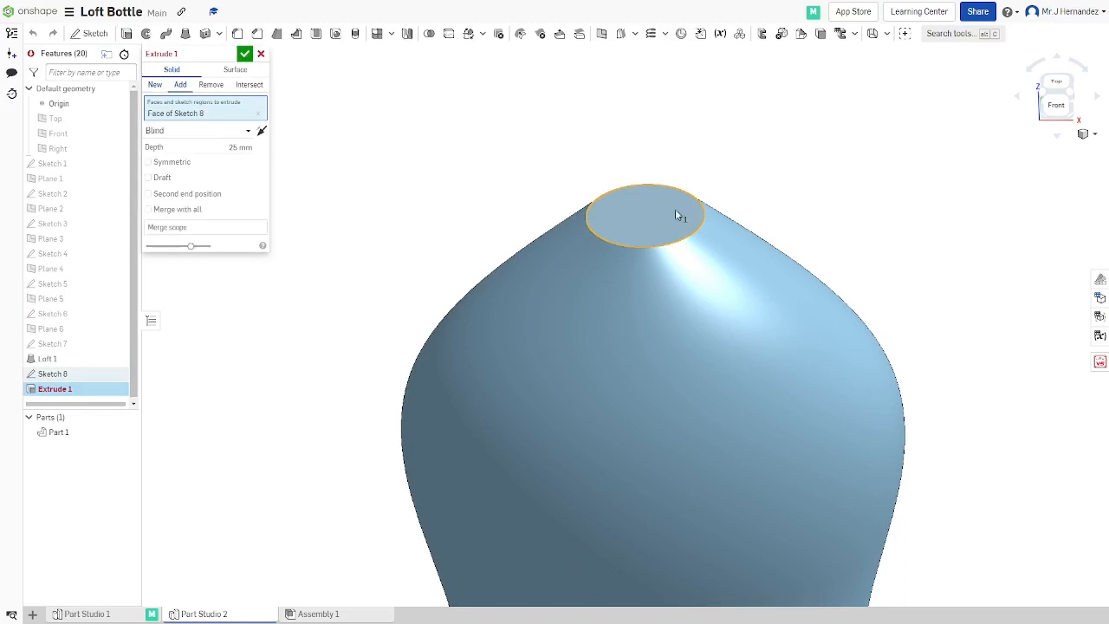
left_click(236, 147)
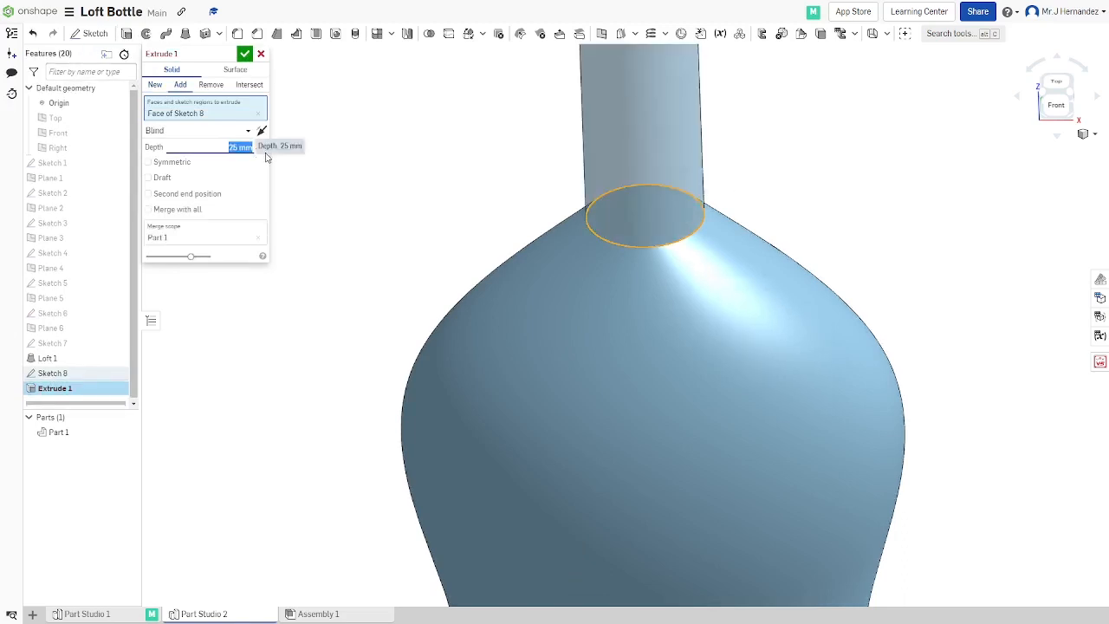
type("10")
key("Return")
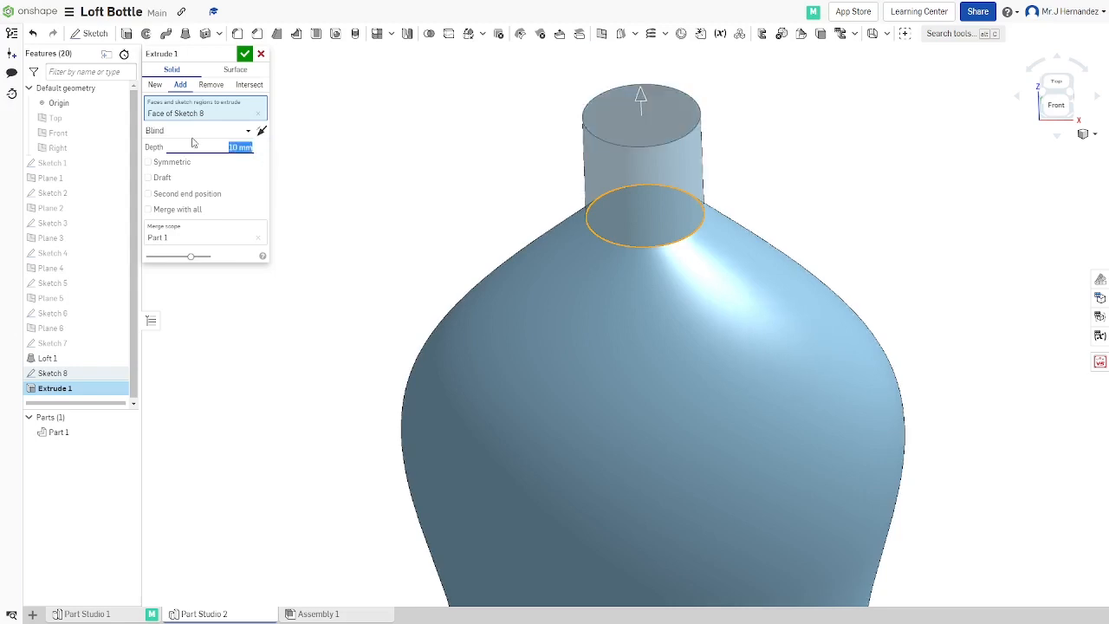
left_click(244, 54)
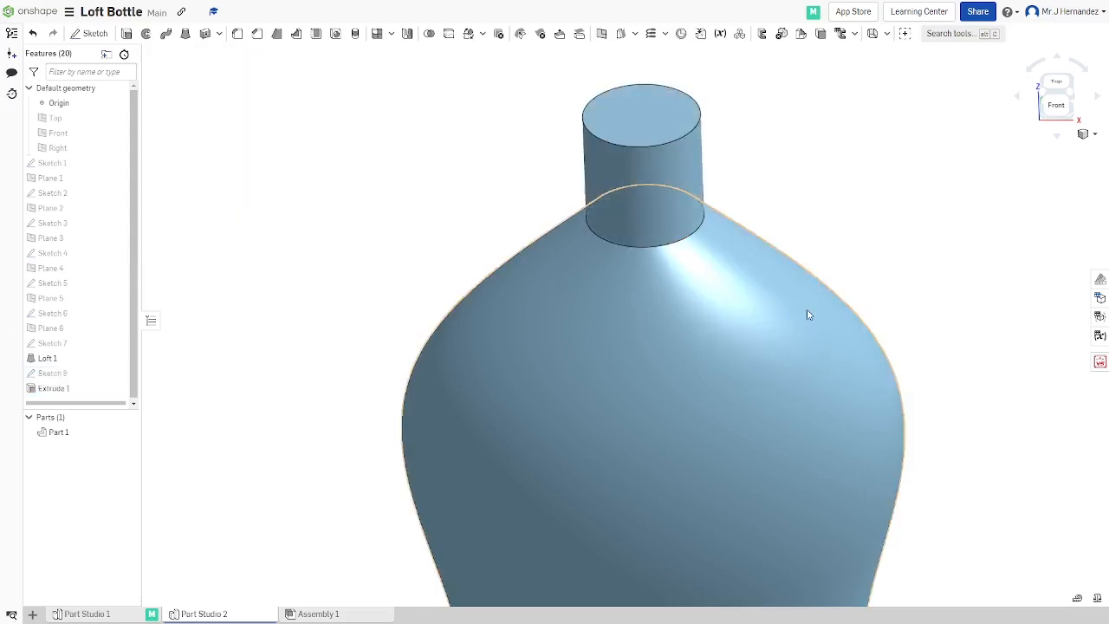
- Fillet the elliptical bottom edge of the bottle with a 5 mm radius
scroll(808, 314, "down", 2)
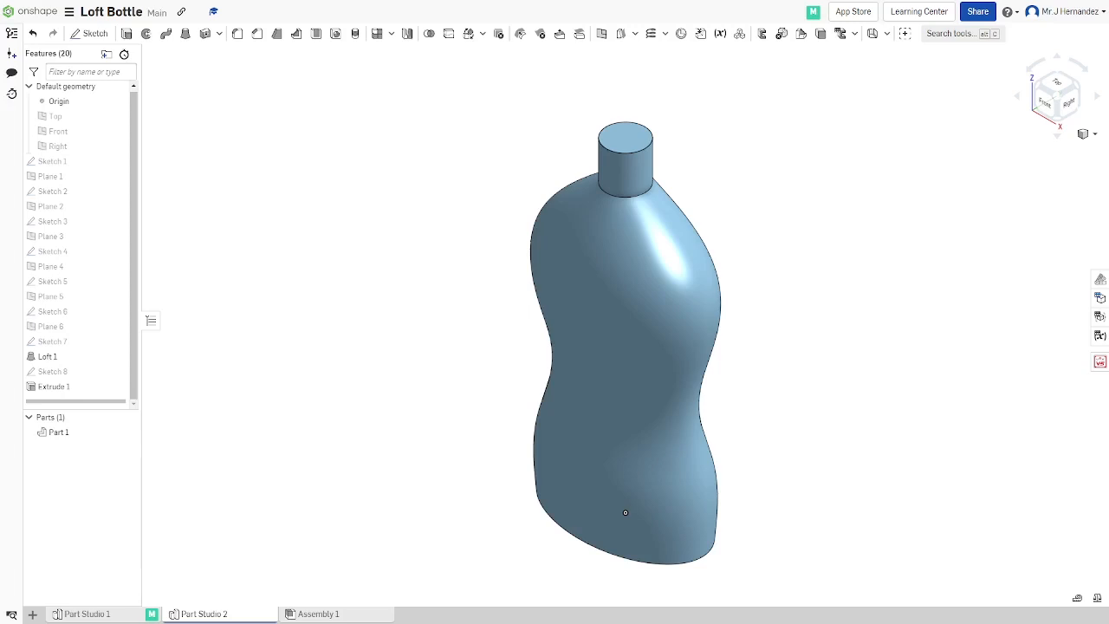
right_click(768, 426)
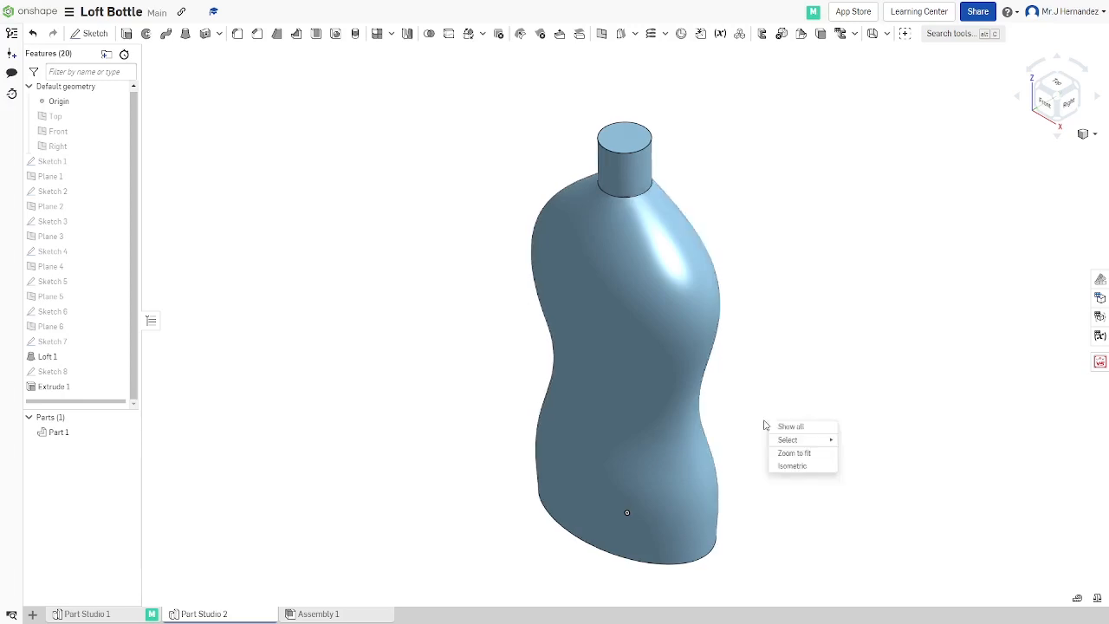
right_click_drag(733, 408, 766, 318)
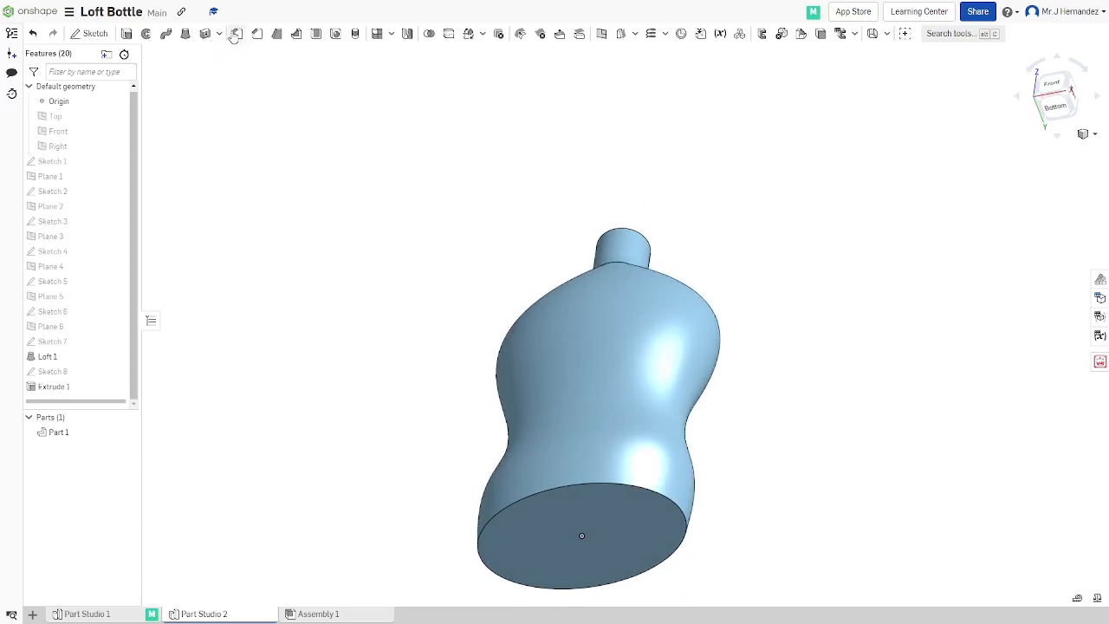
left_click(235, 34)
left_click(518, 499)
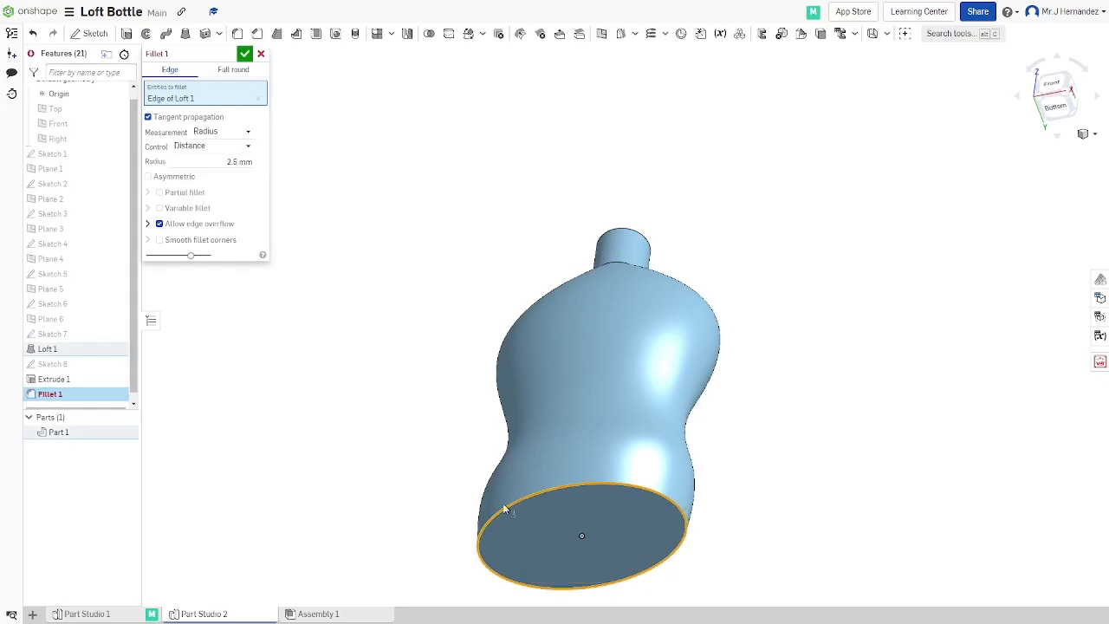
left_click(236, 161)
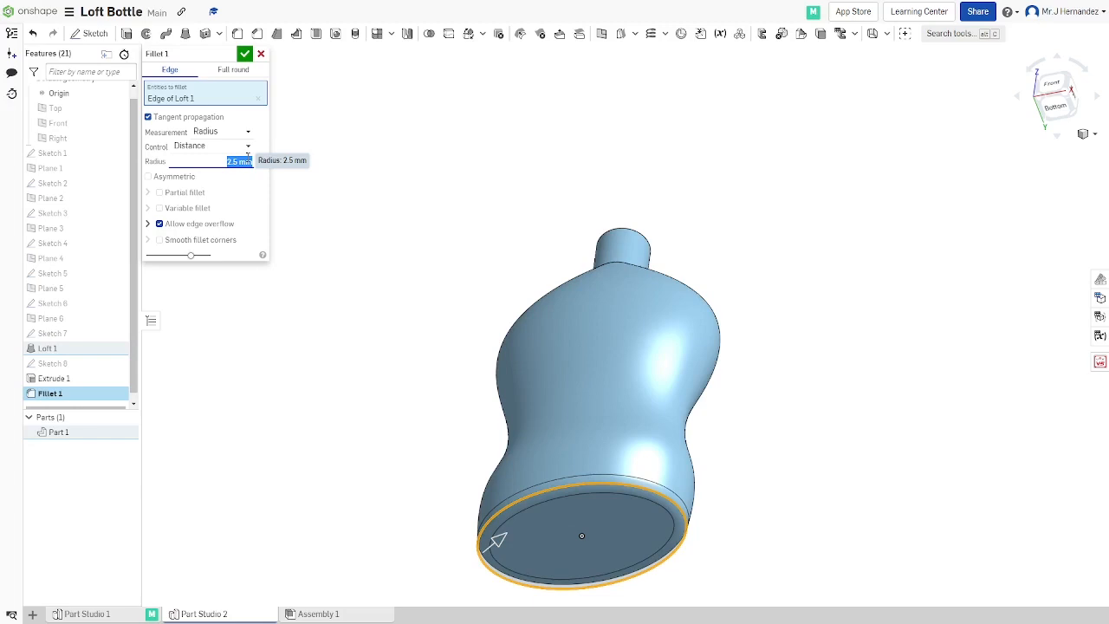
type("5 mm")
key("Return")
left_click(245, 54)
- Fillet the edge where the neck meets the bottle's shoulder with a 2.5 mm radius and return to the isometric view
right_click_drag(741, 290, 766, 401)
scroll(617, 154, "up", 3)
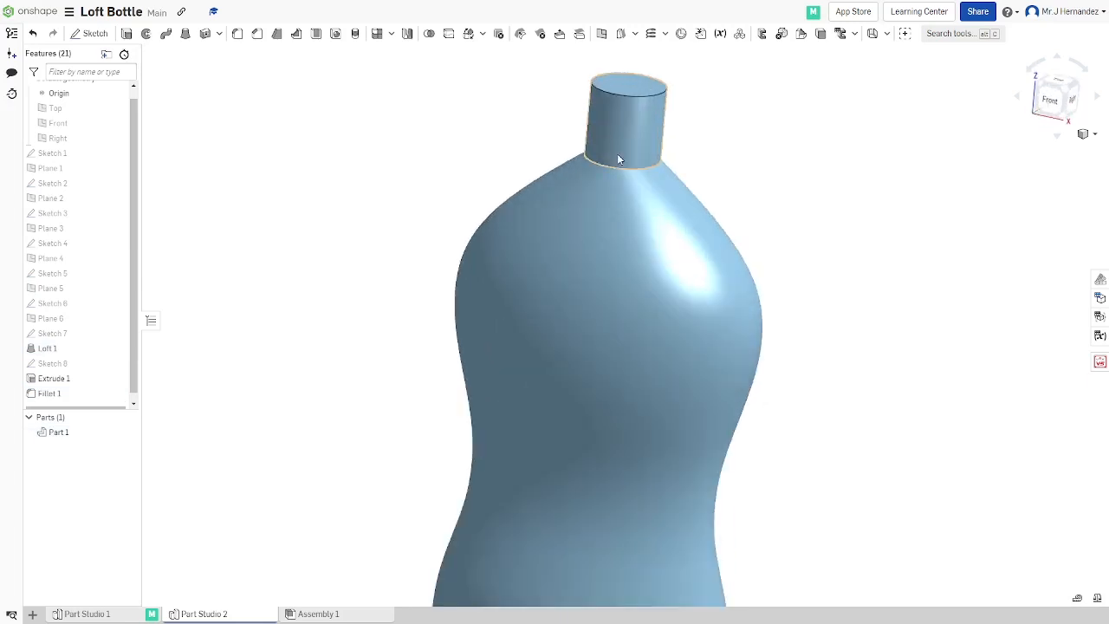
scroll(618, 160, "up", 2)
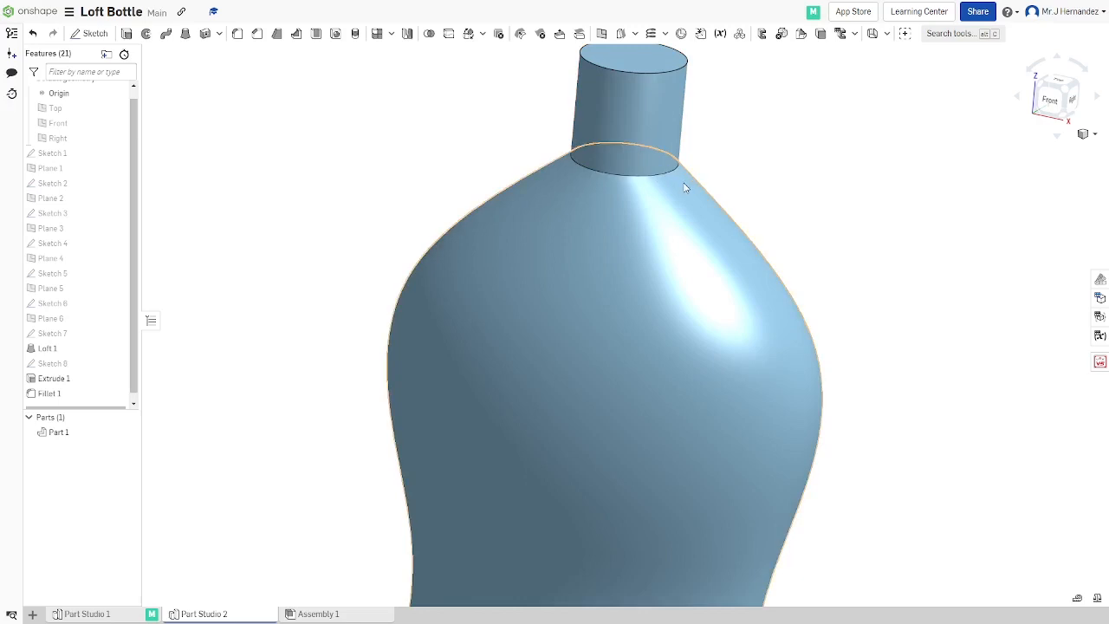
left_click(239, 33)
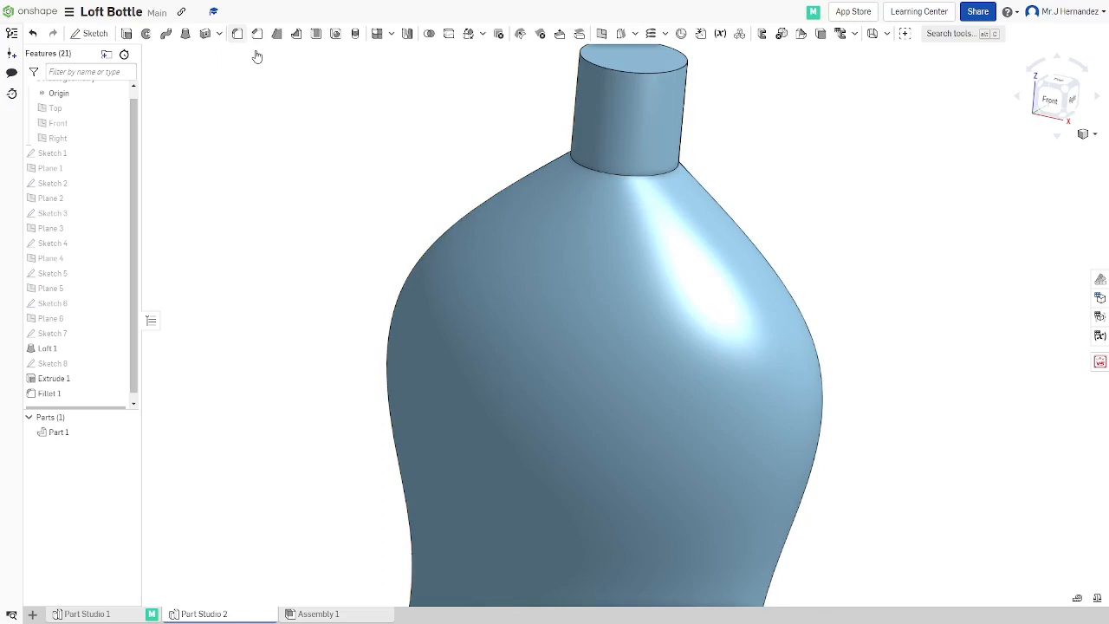
left_click(635, 177)
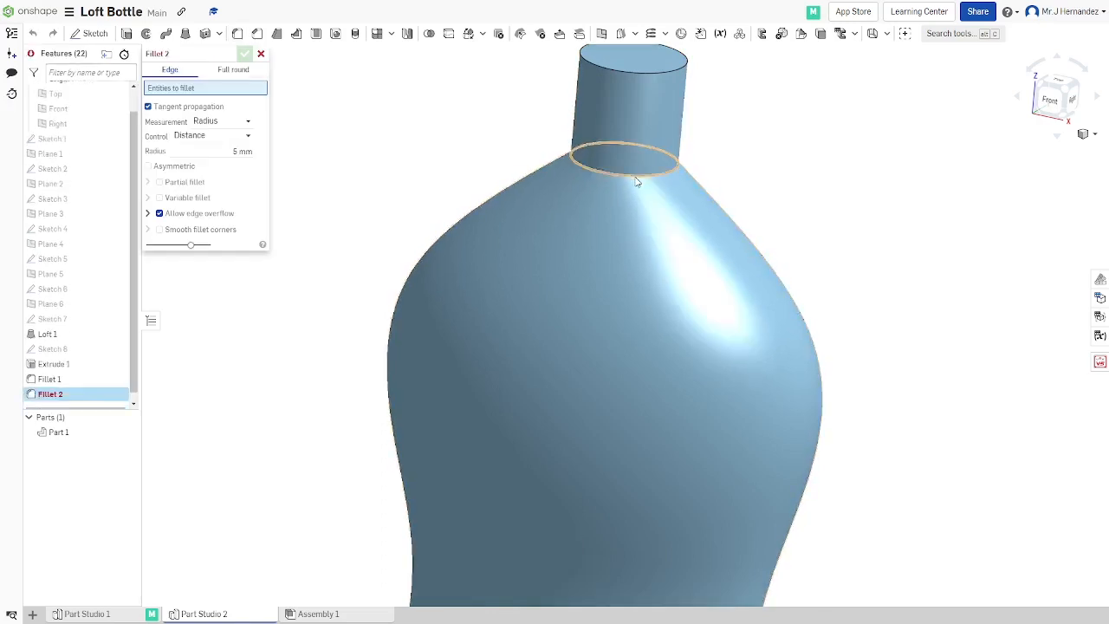
left_click(637, 180)
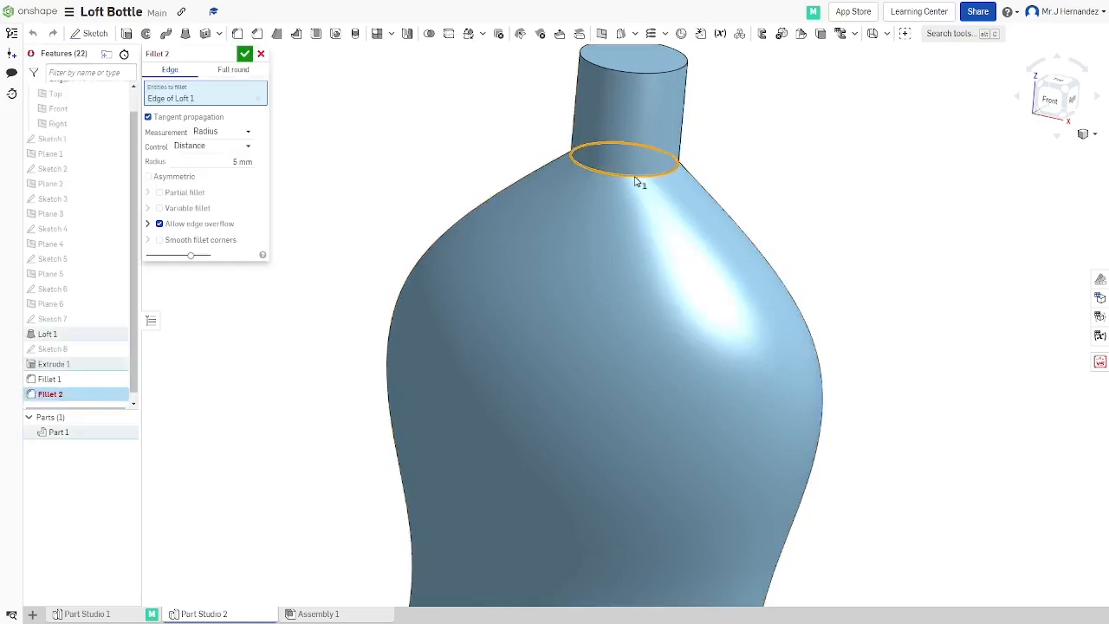
left_click(248, 162)
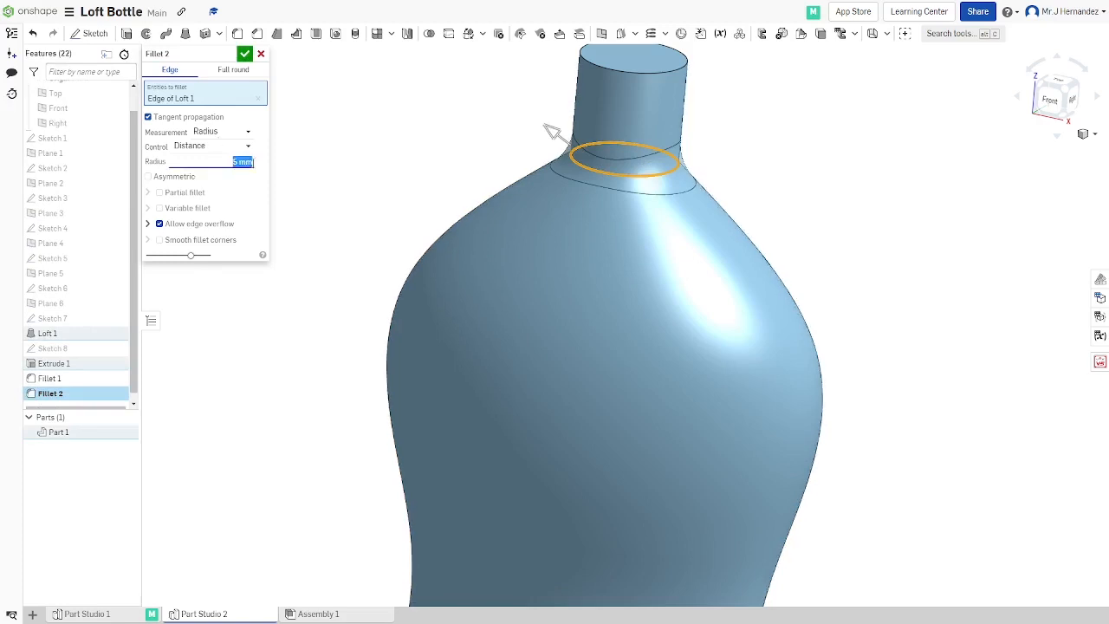
type("2.5 m")
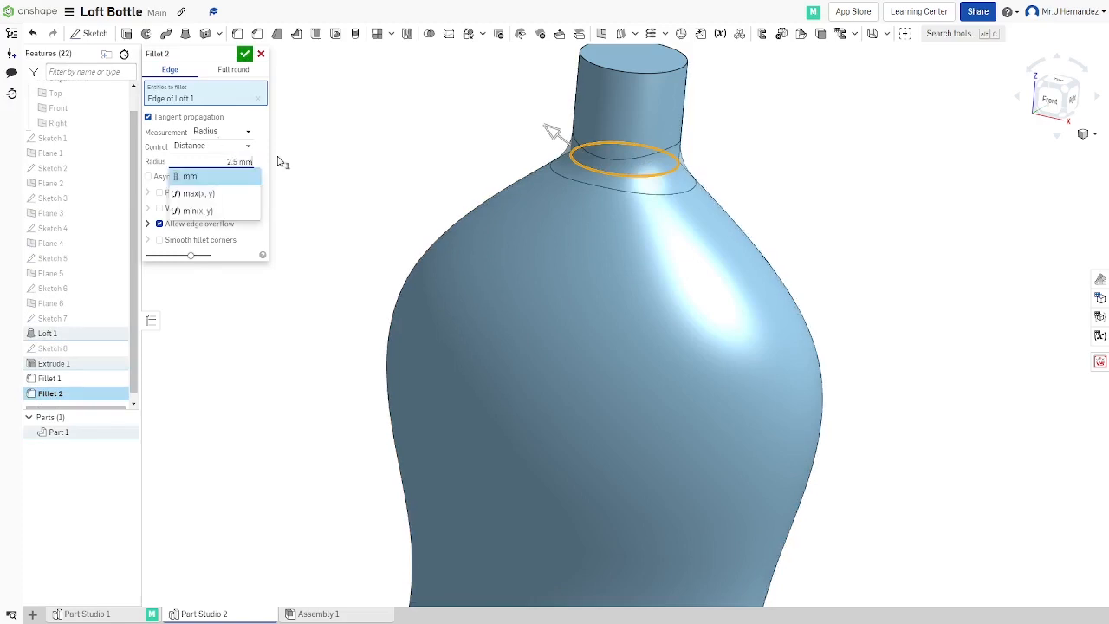
key("Return")
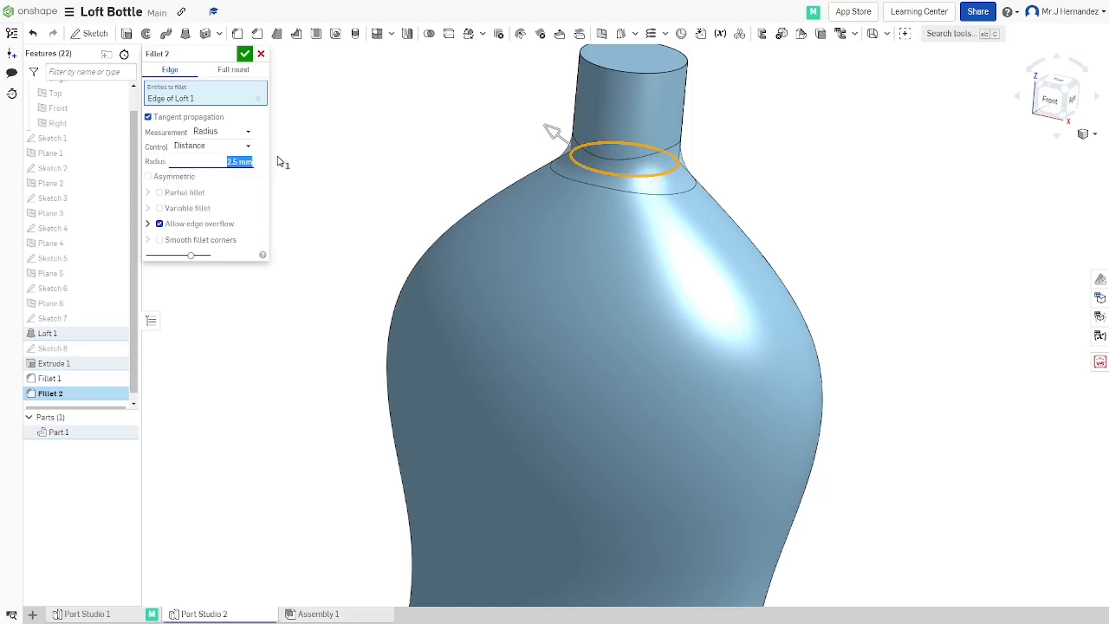
left_click(243, 55)
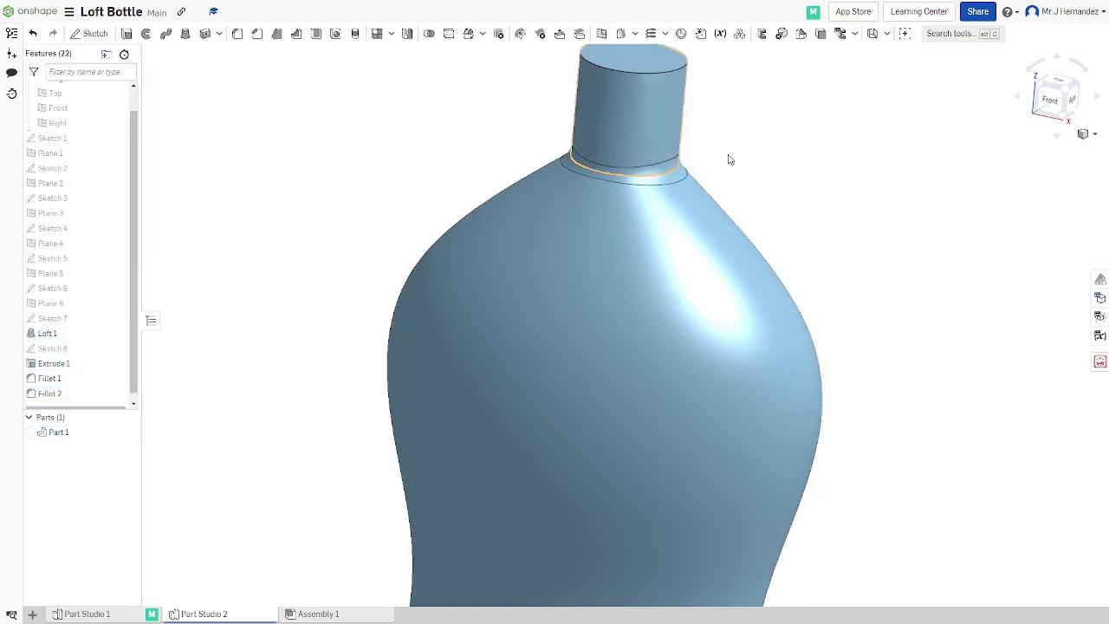
right_click(879, 254)
left_click(902, 296)
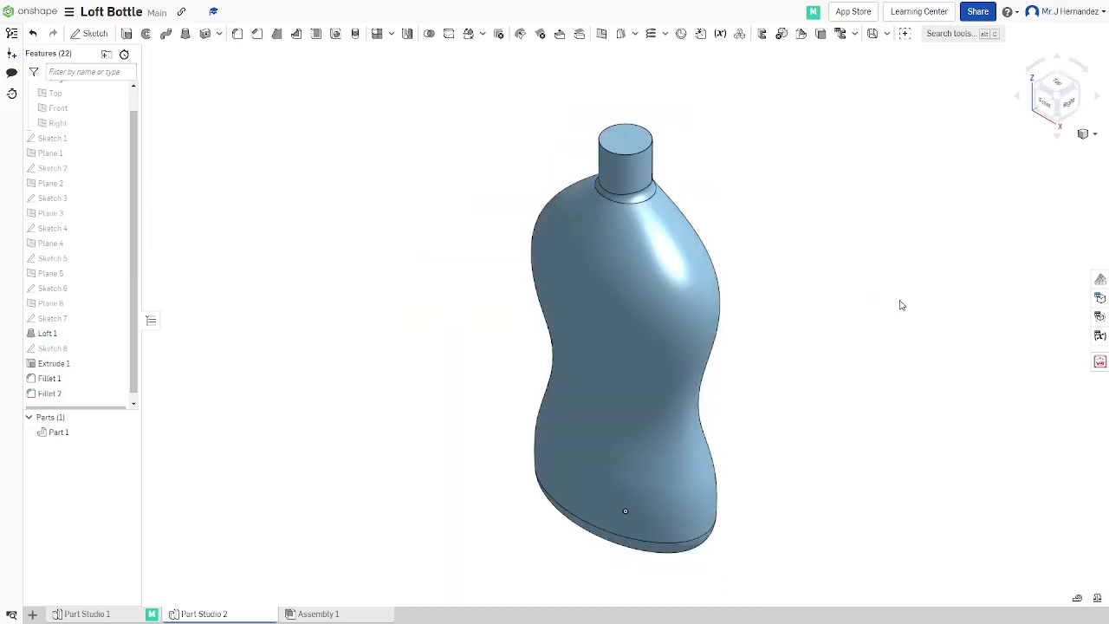